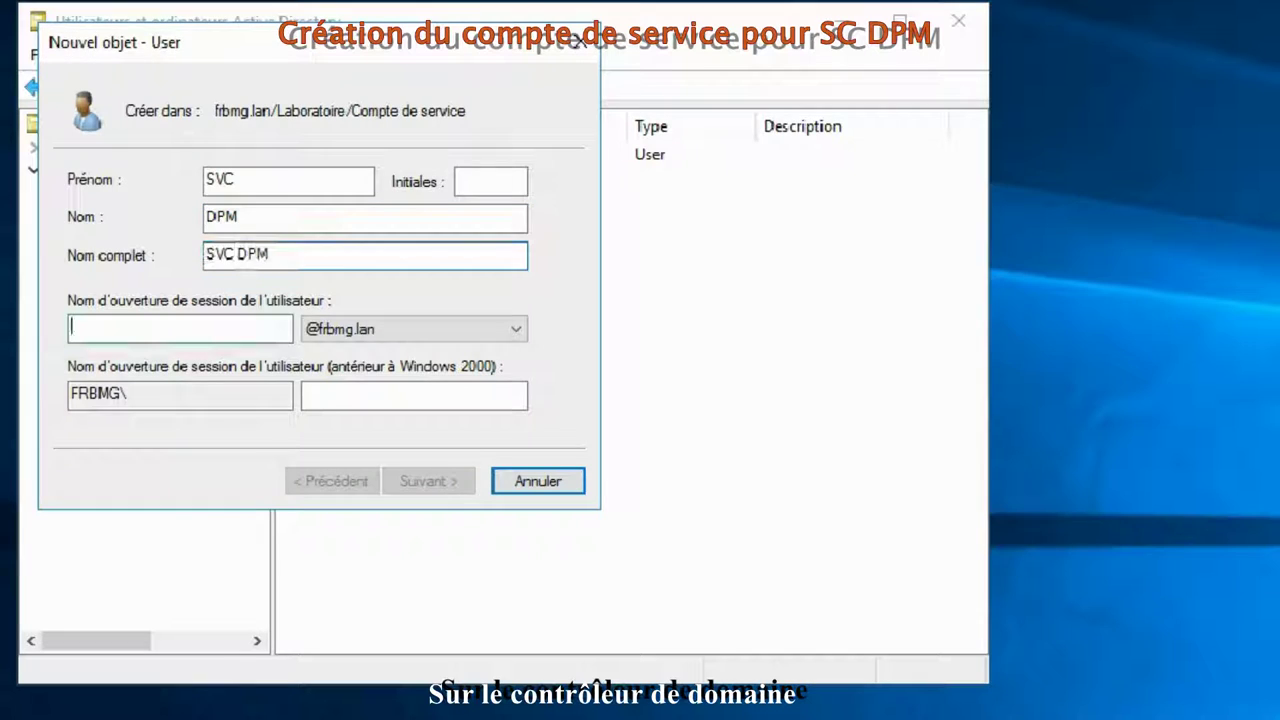
# Step: Set the new user's logon name to SVC_DPM and continue to the password settings
pyautogui.write('SVC_D')
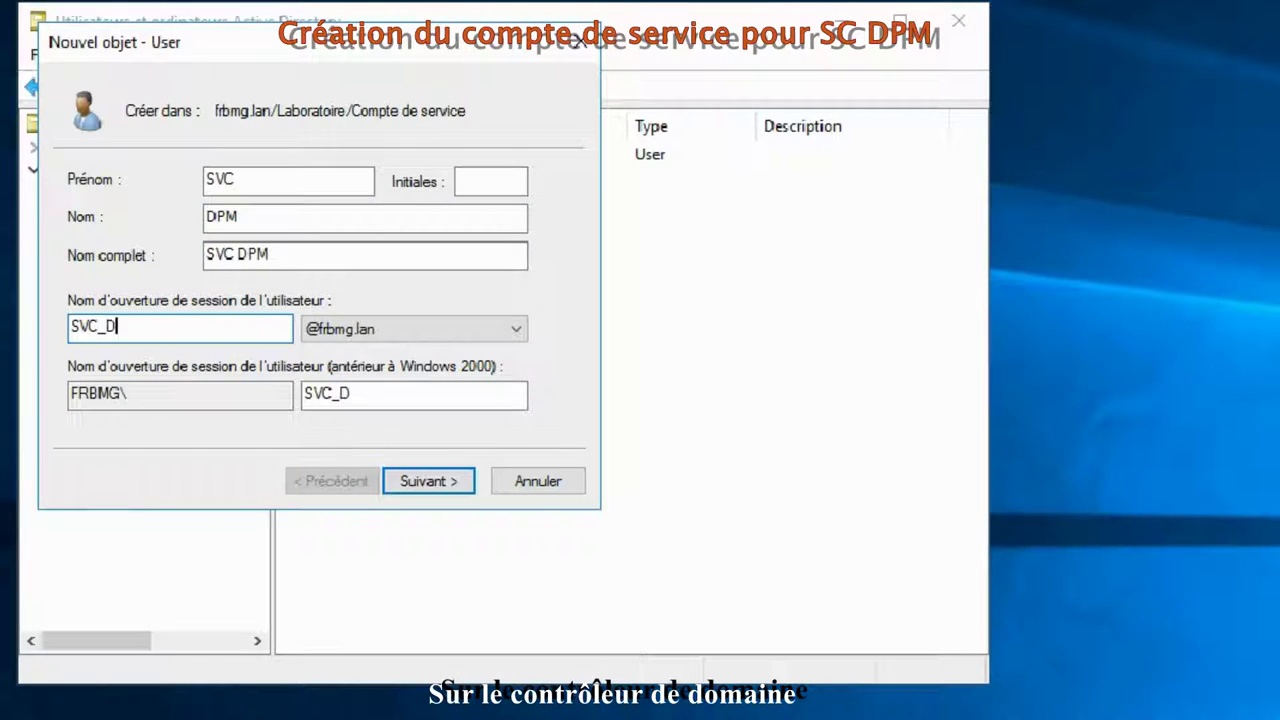
pyautogui.write('PM')
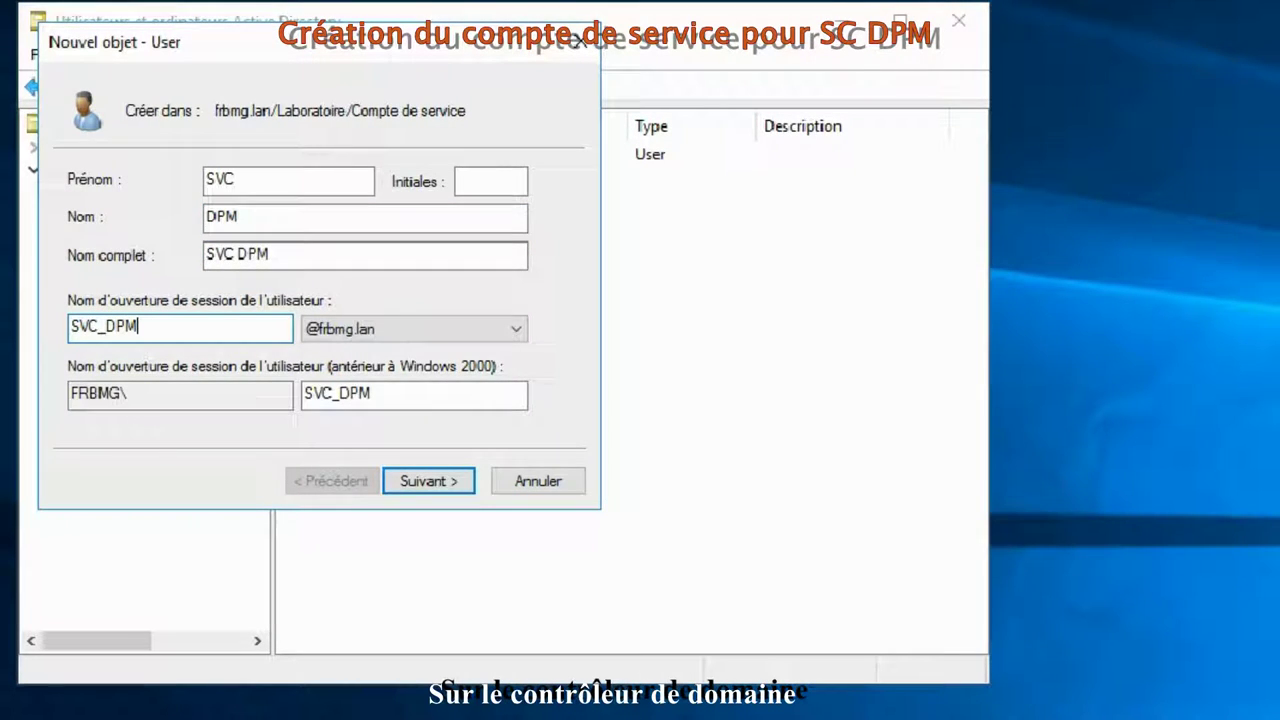
pyautogui.click(432, 482)
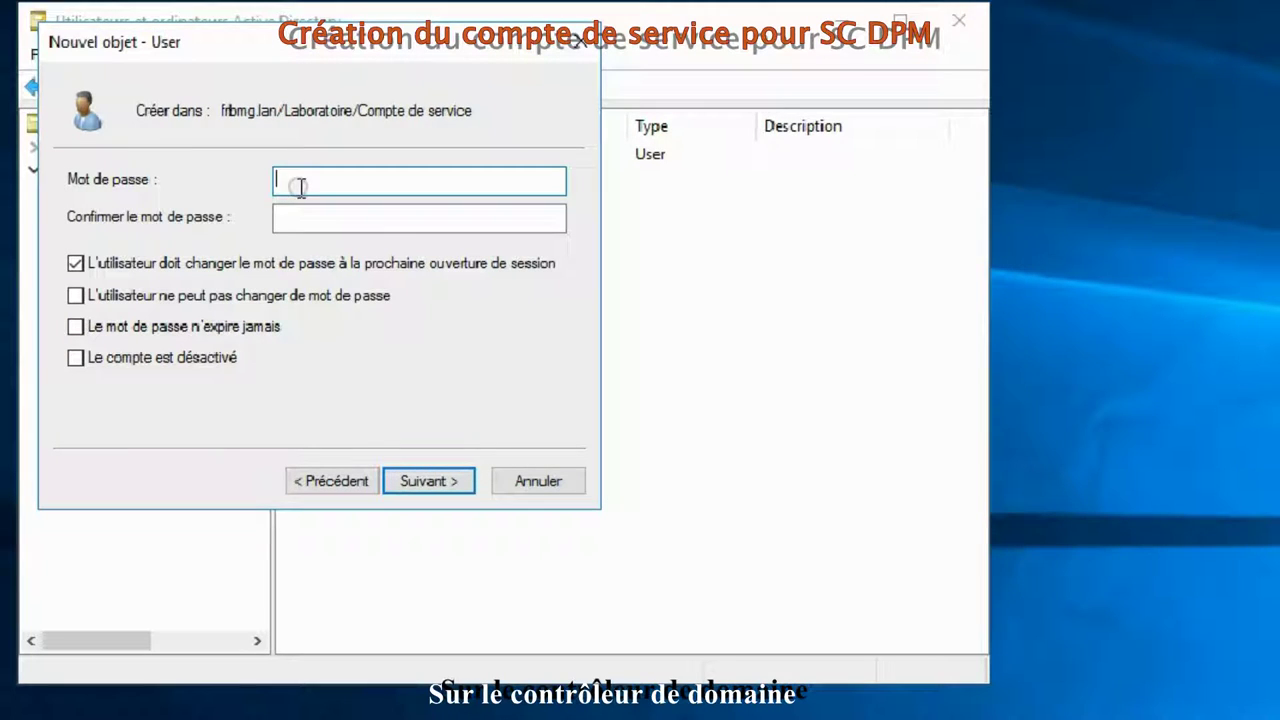
# Step: Enter and confirm the account password, make it never expire without a change at next logon, and create the account
pyautogui.write('•••')
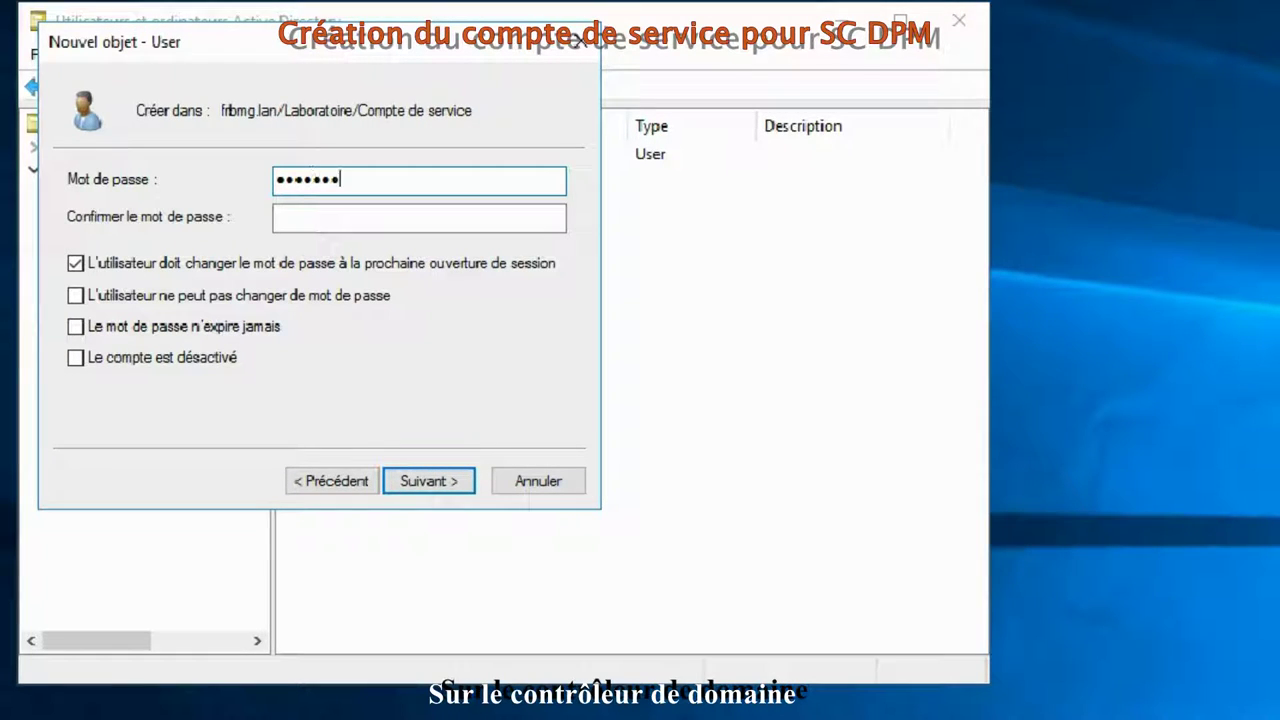
pyautogui.click(419, 218)
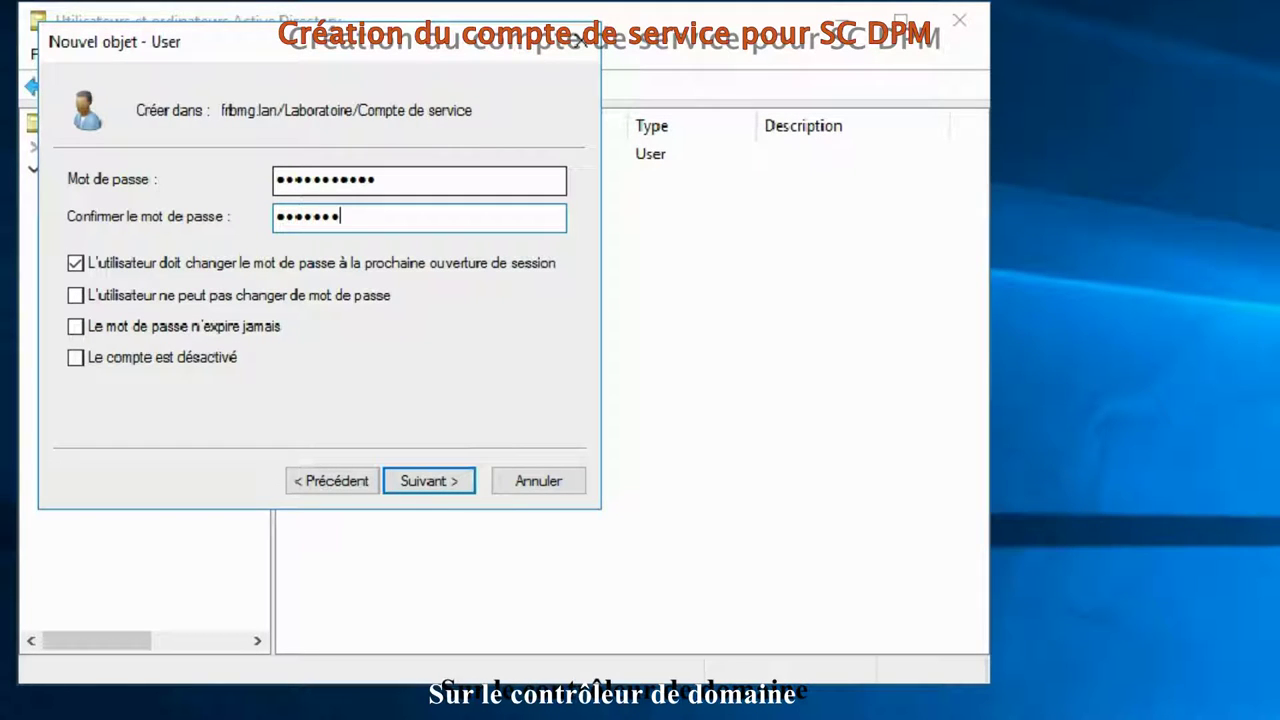
pyautogui.click(75, 263)
pyautogui.click(75, 326)
pyautogui.click(426, 481)
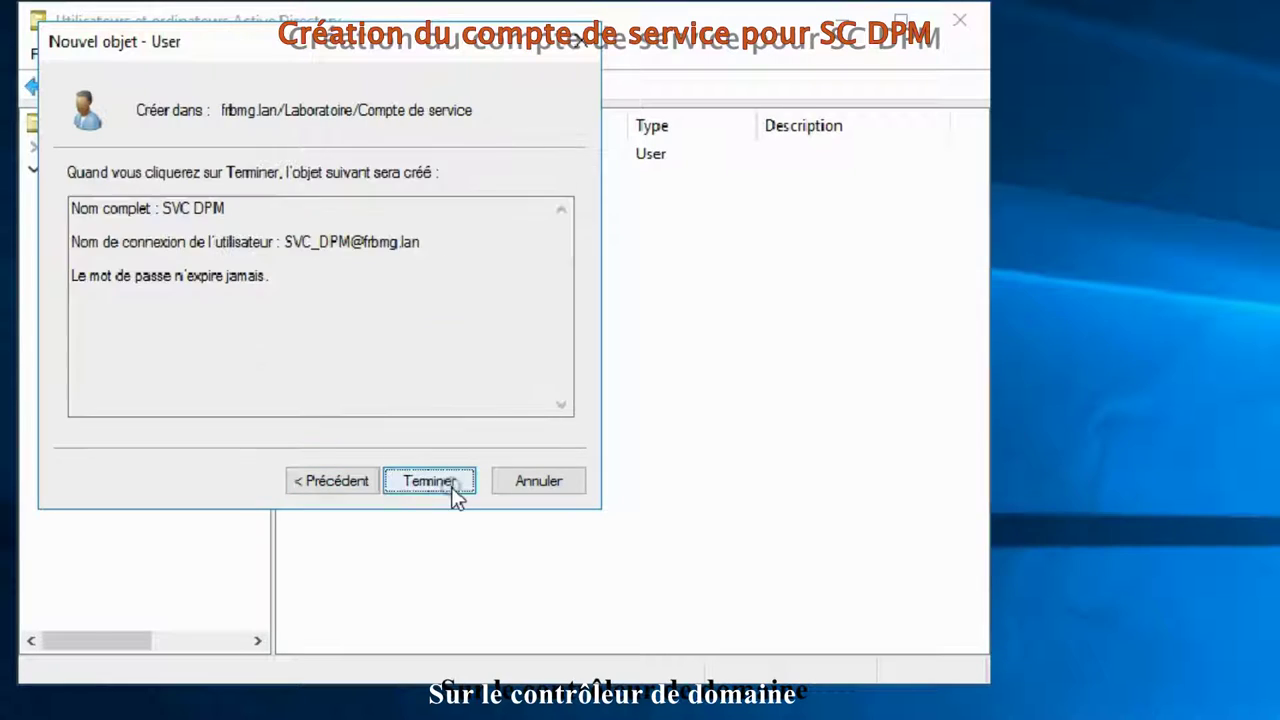
pyautogui.click(426, 483)
# Step: Set the SVC DPM account's description to "Compte de service pour DMP (sauvegarde)" in its properties
pyautogui.rightClick(316, 179)
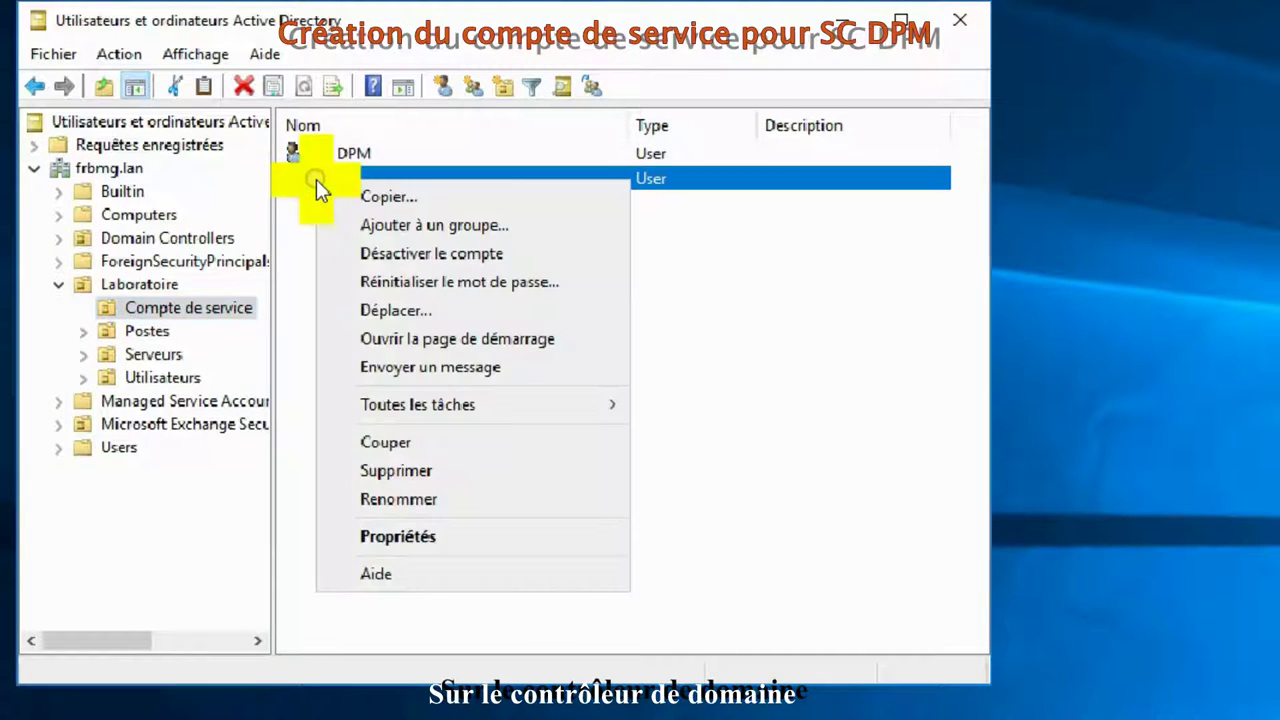
pyautogui.click(318, 155)
pyautogui.rightClick(318, 155)
pyautogui.click(424, 512)
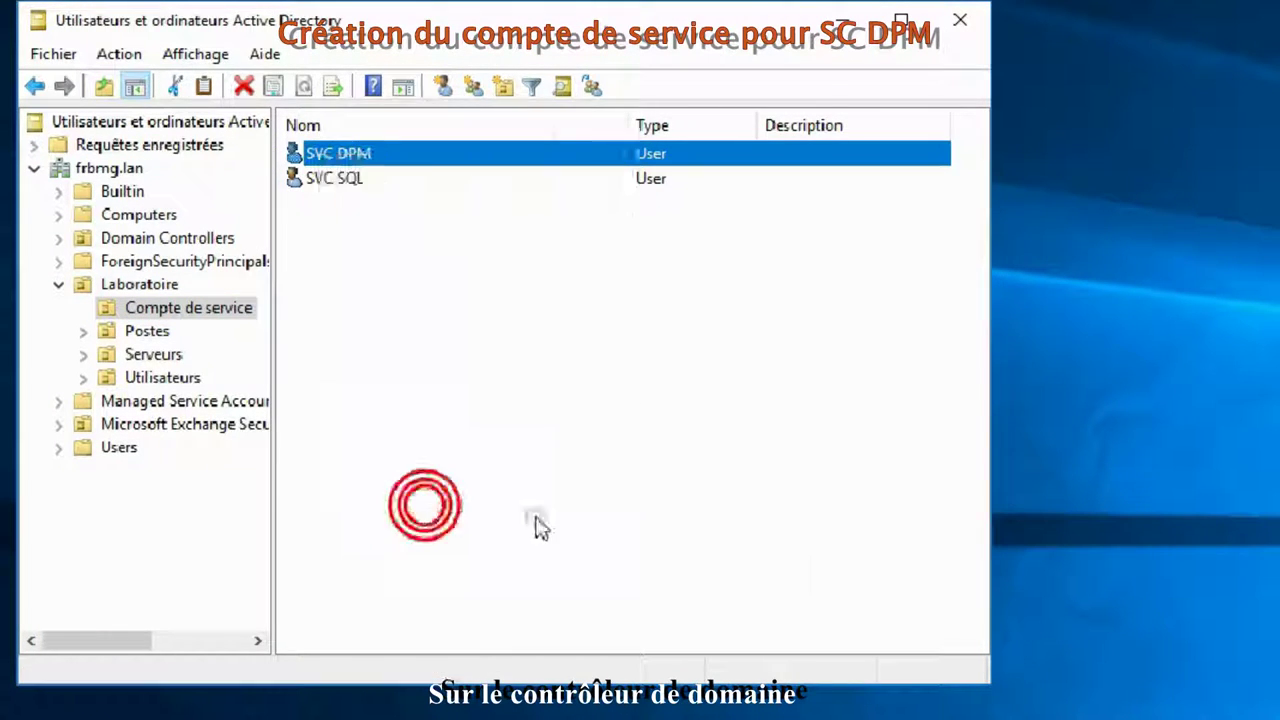
pyautogui.click(431, 322)
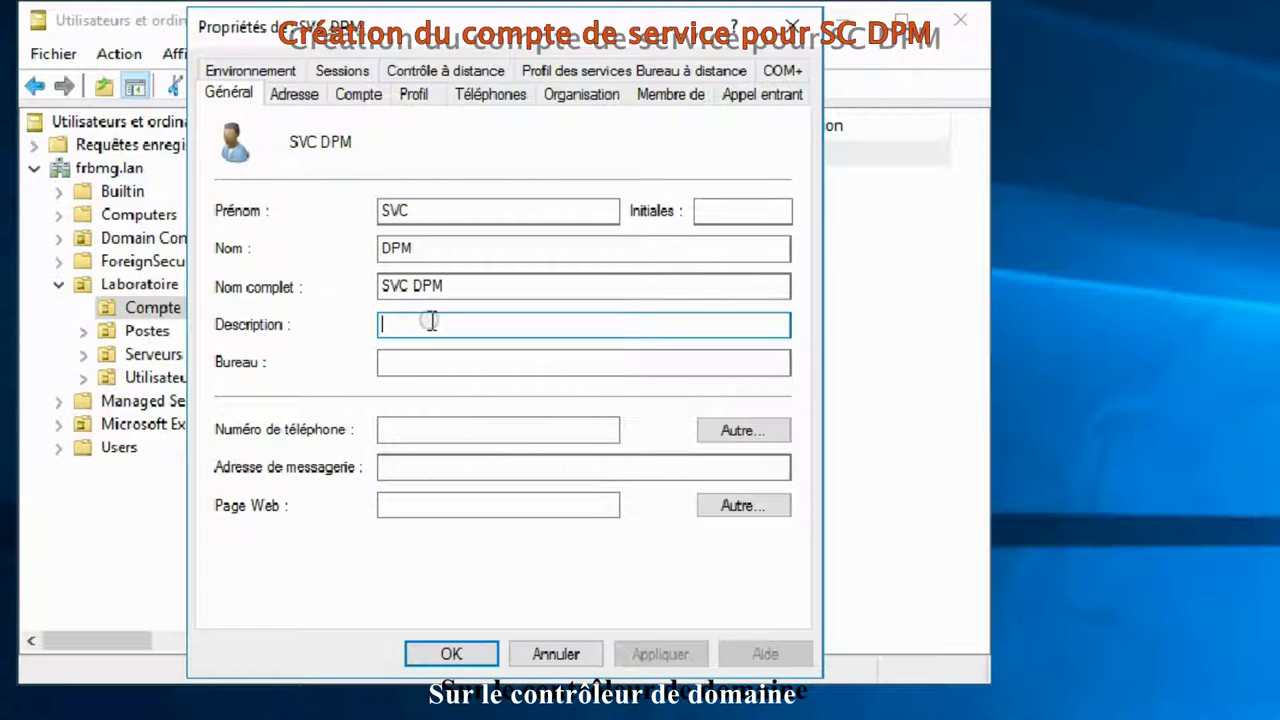
pyautogui.write('Compte')
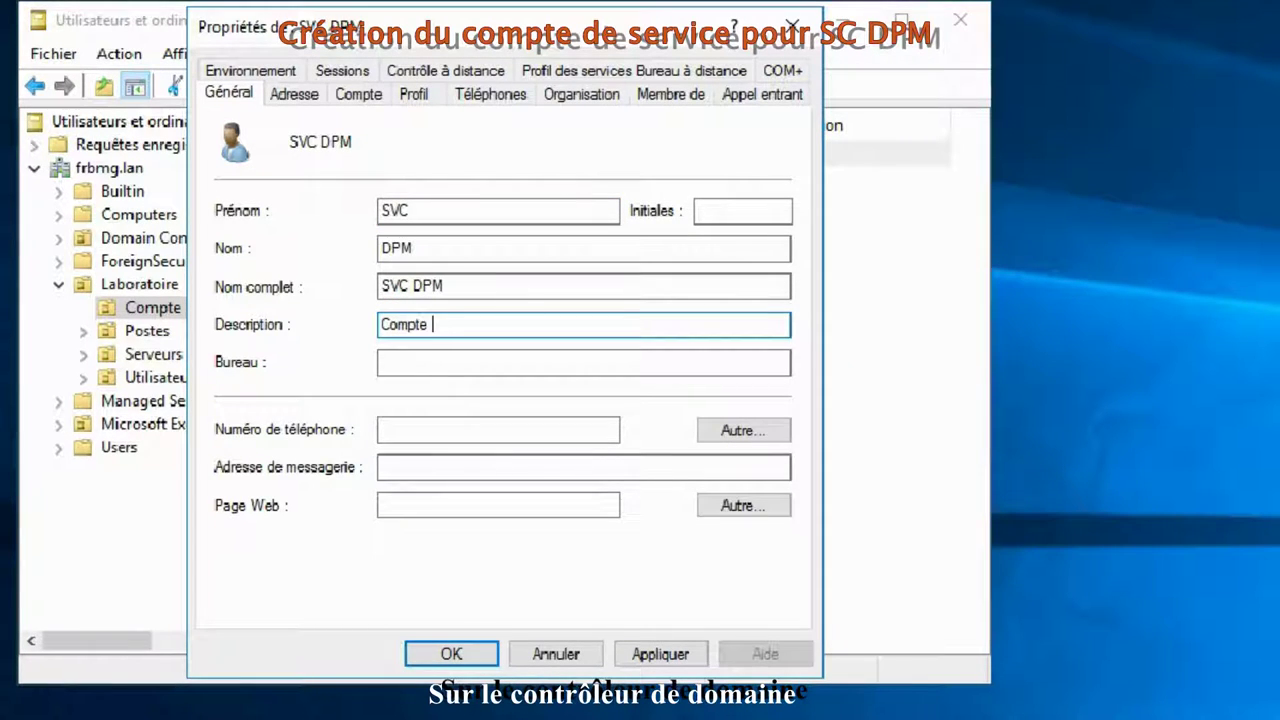
pyautogui.write(' de service ')
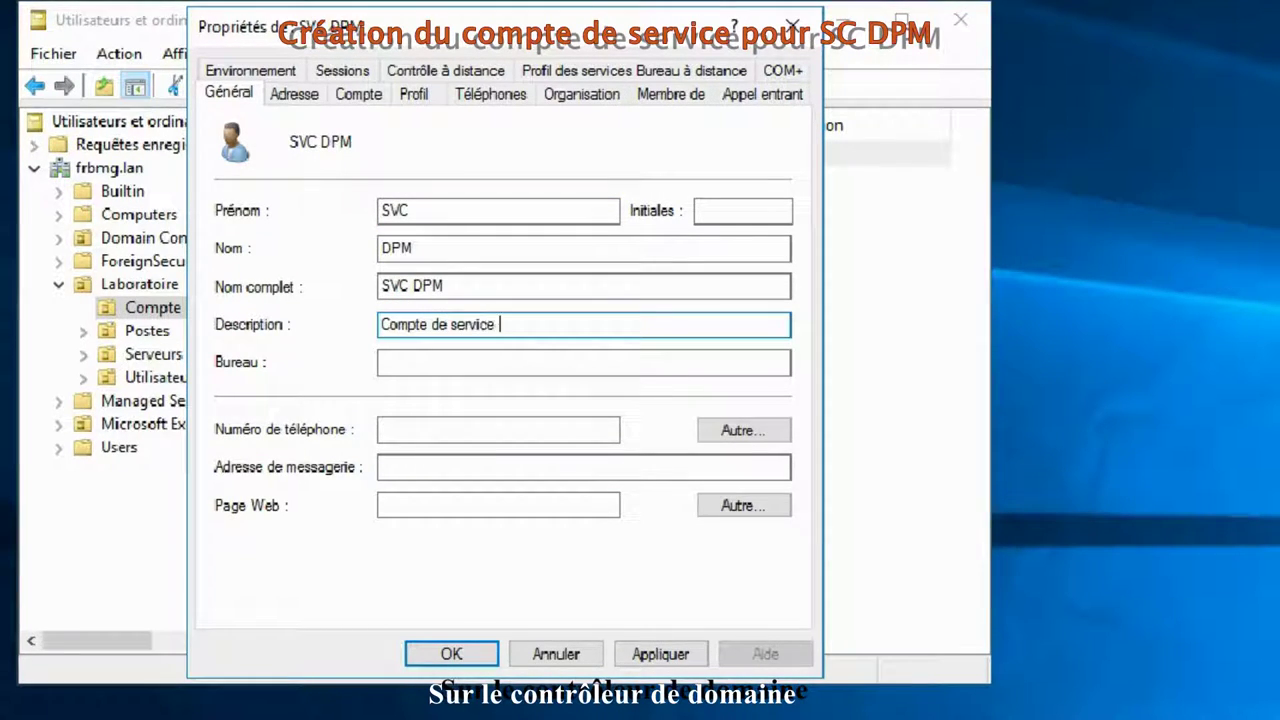
pyautogui.write('pour DMP')
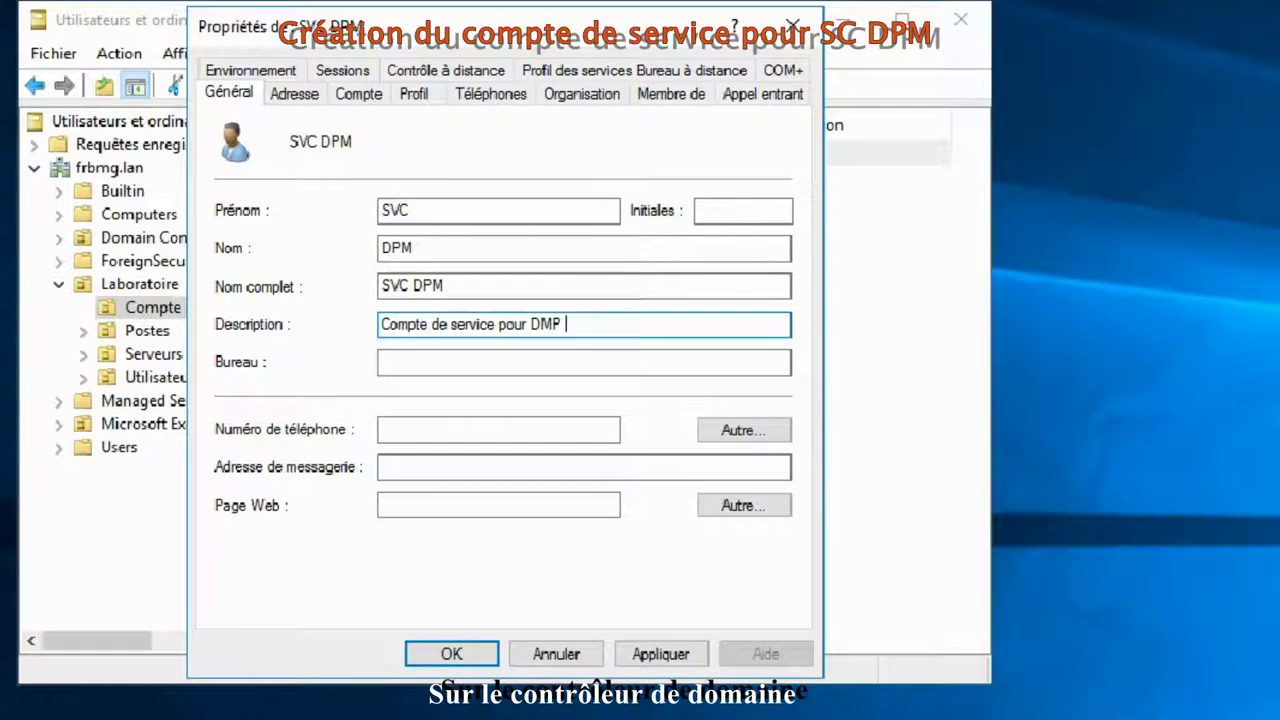
pyautogui.write(' (sa')
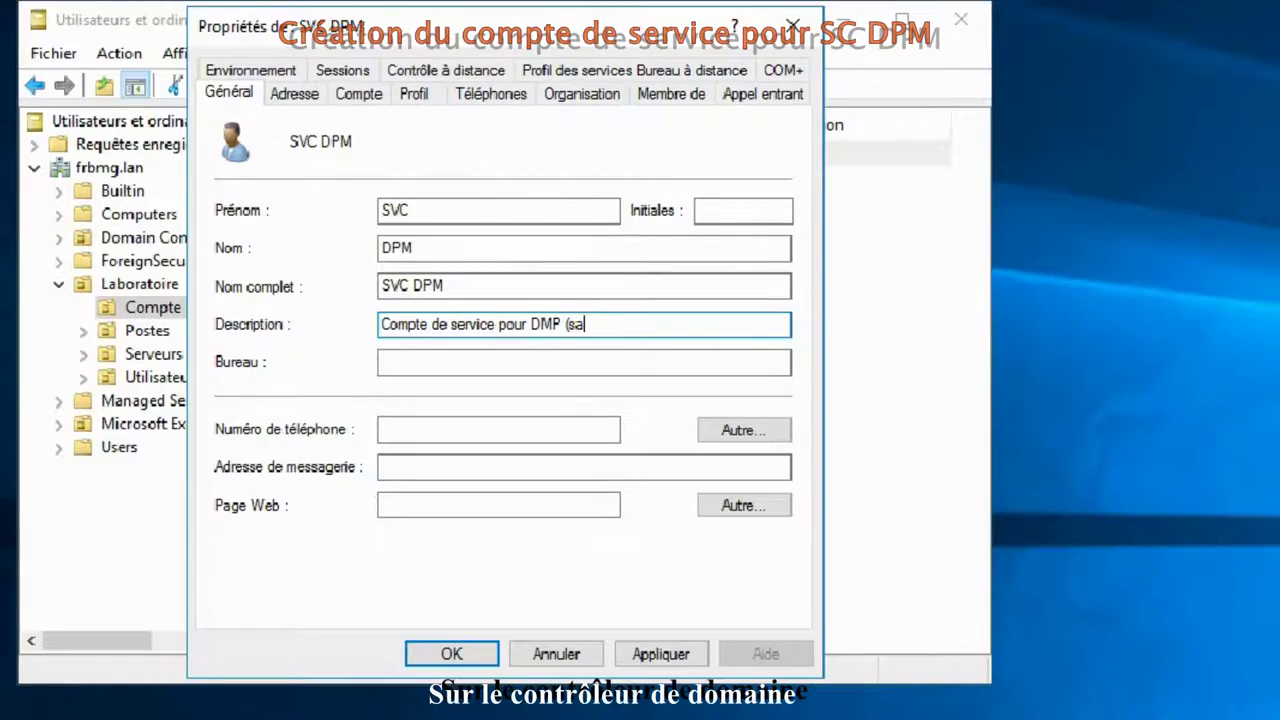
pyautogui.write('uvegarde')
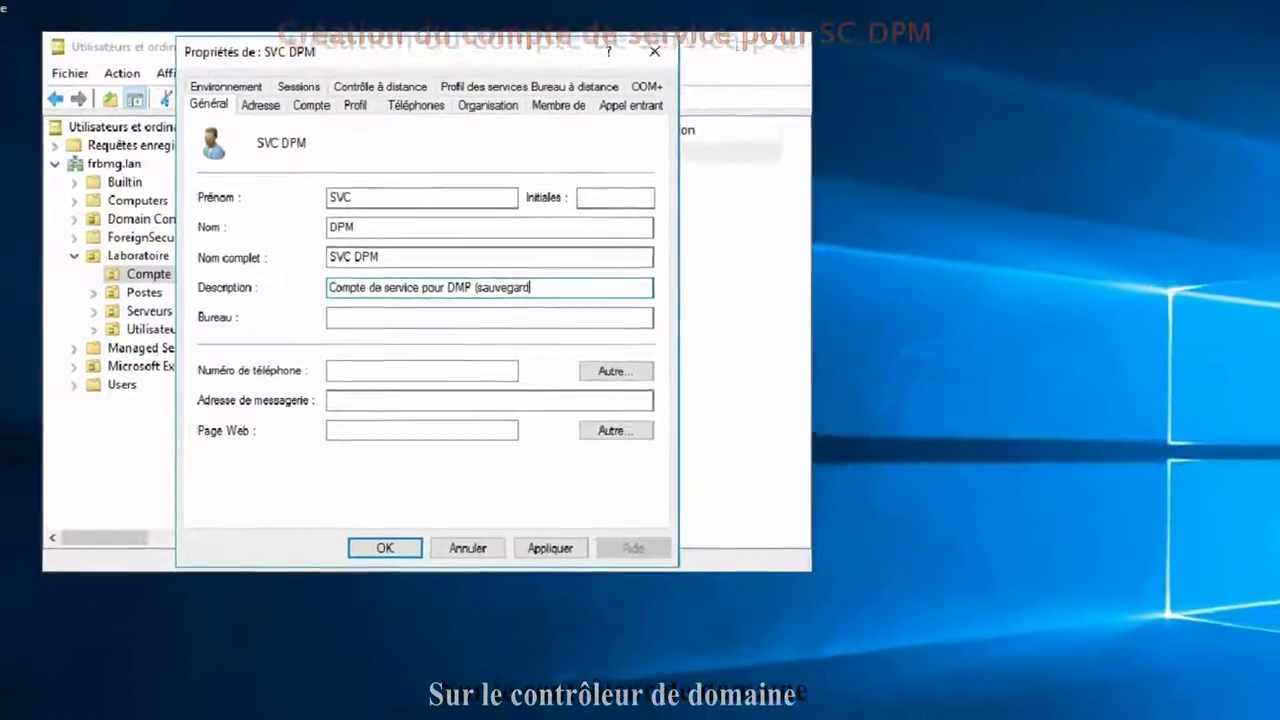
pyautogui.write(')')
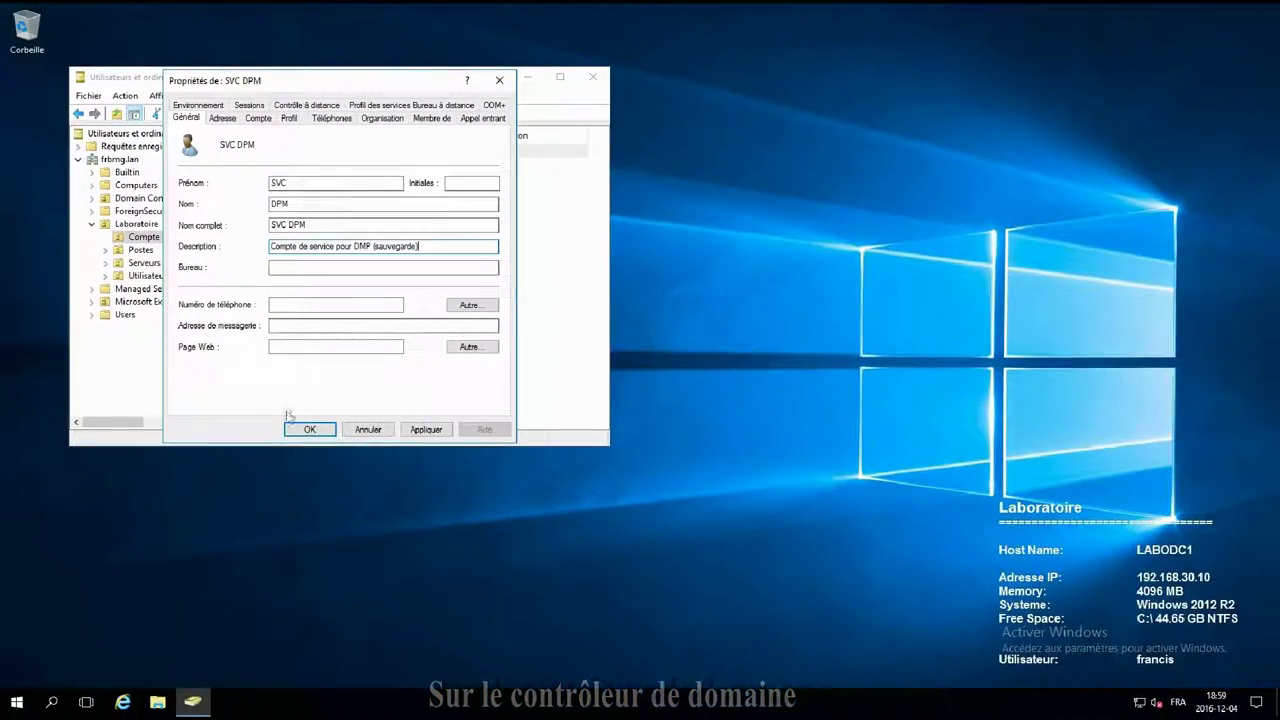
pyautogui.click(312, 430)
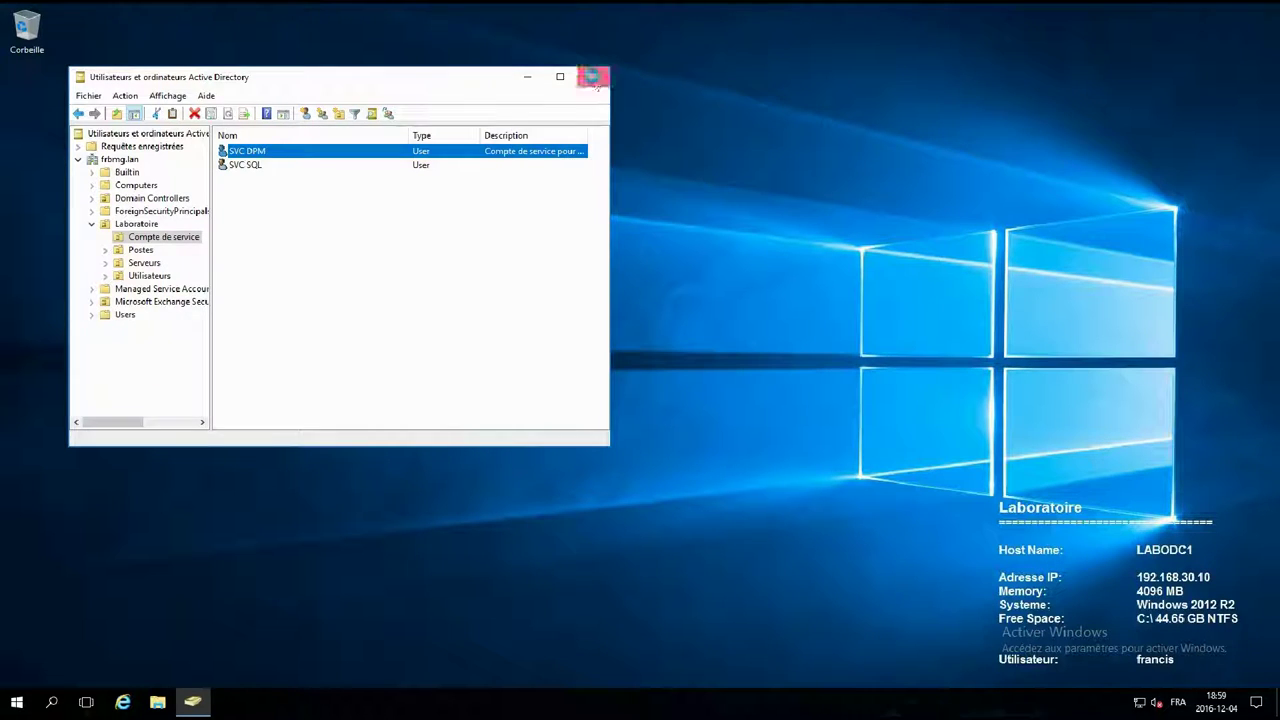
# Step: On the SQL server, browse to \\scdpm\c$, open the Sources folder and launch Setup.exe
pyautogui.click(359, 163)
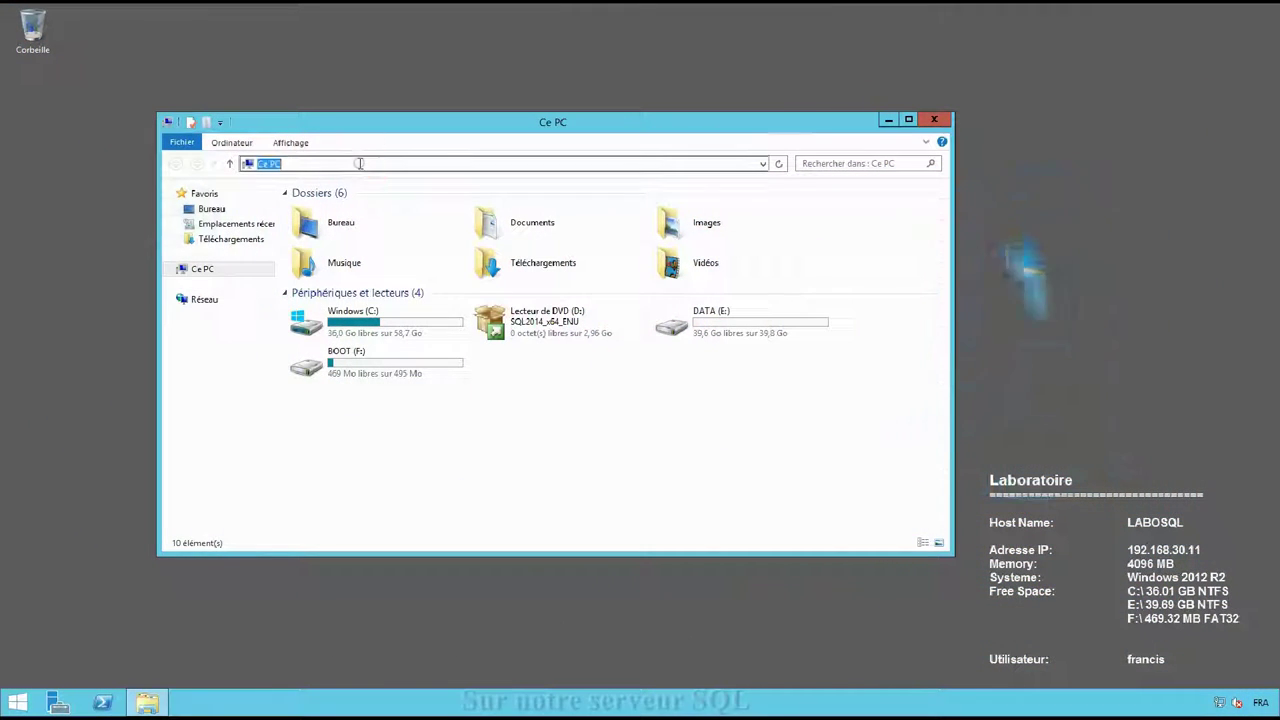
pyautogui.write('\\\\scdpm\\c$')
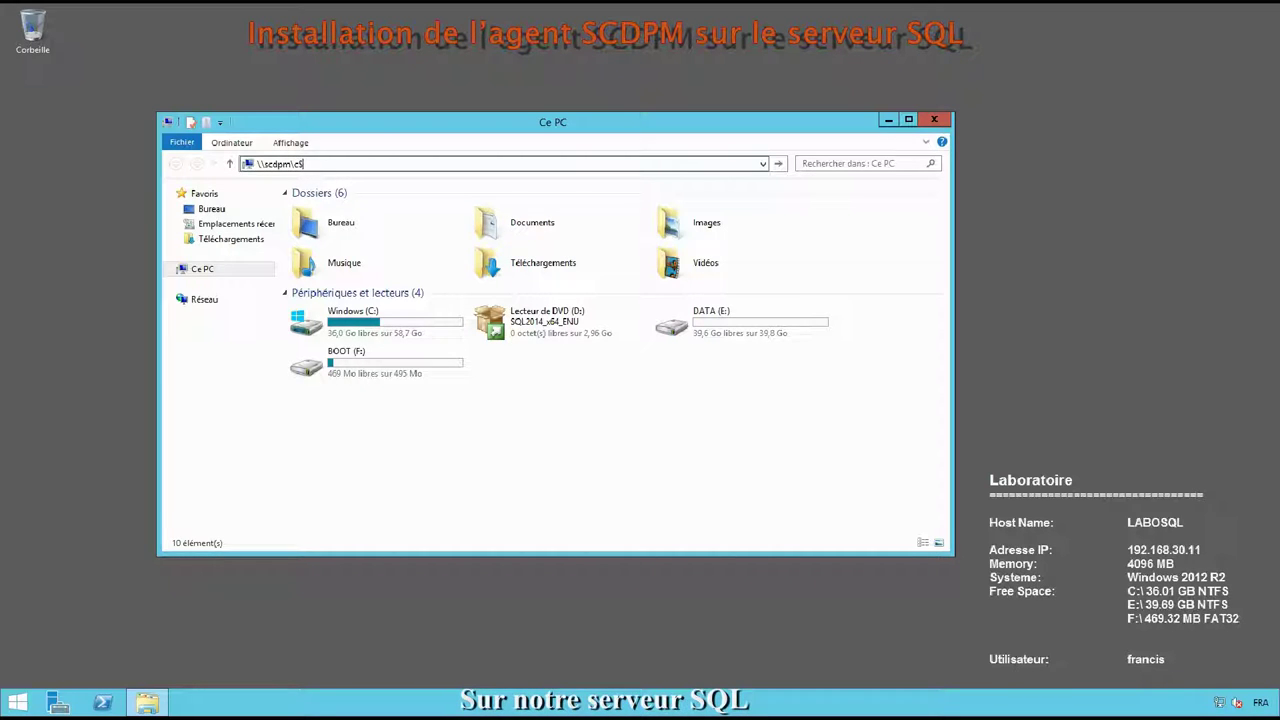
pyautogui.press('Return')
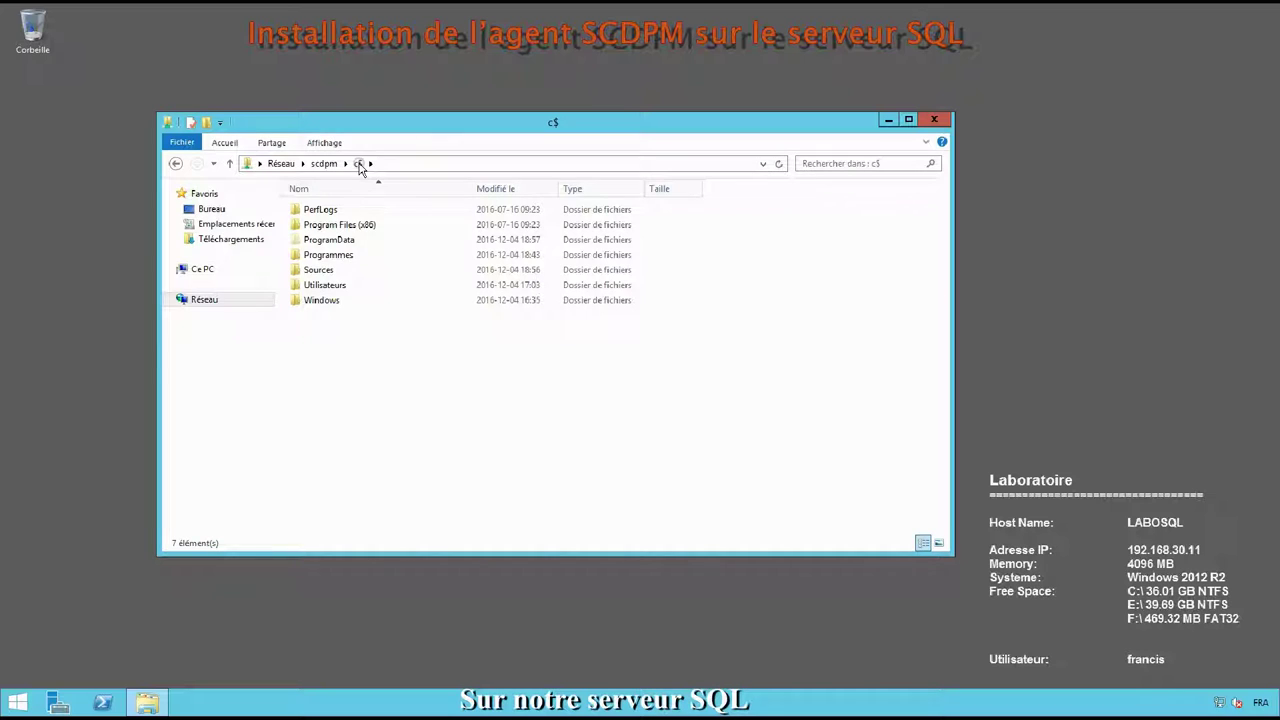
pyautogui.doubleClick(320, 270)
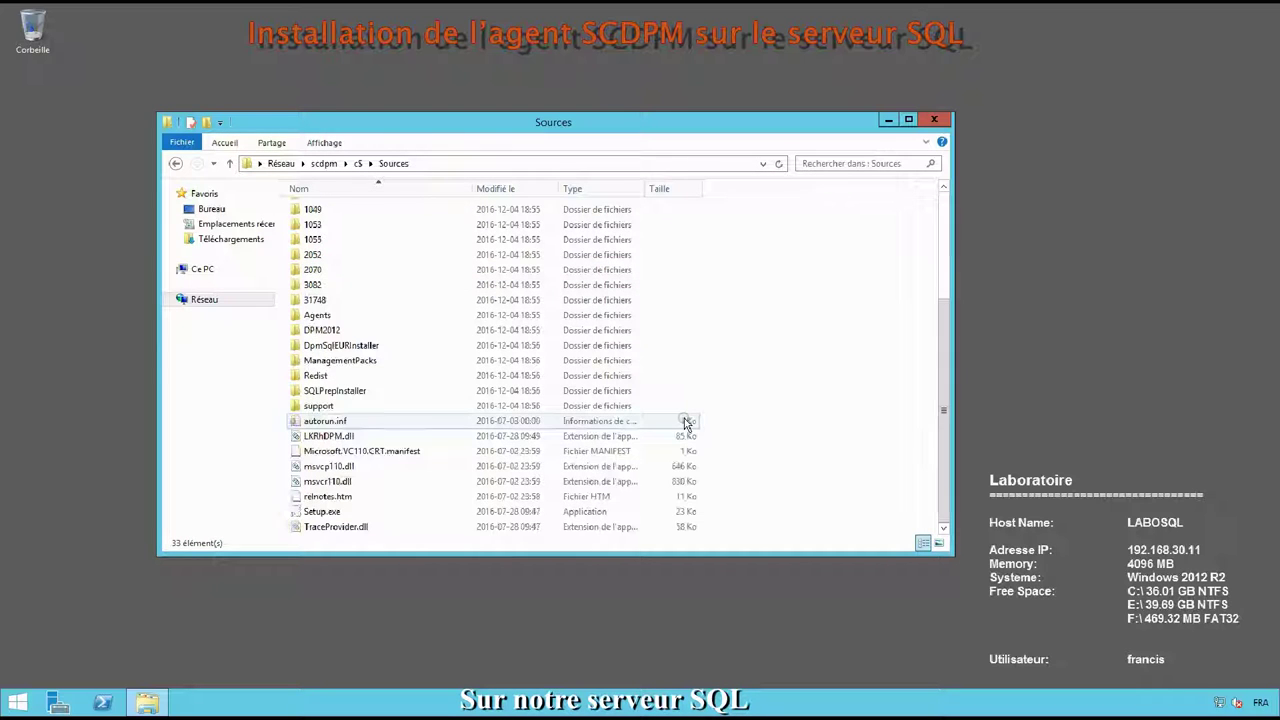
pyautogui.doubleClick(326, 511)
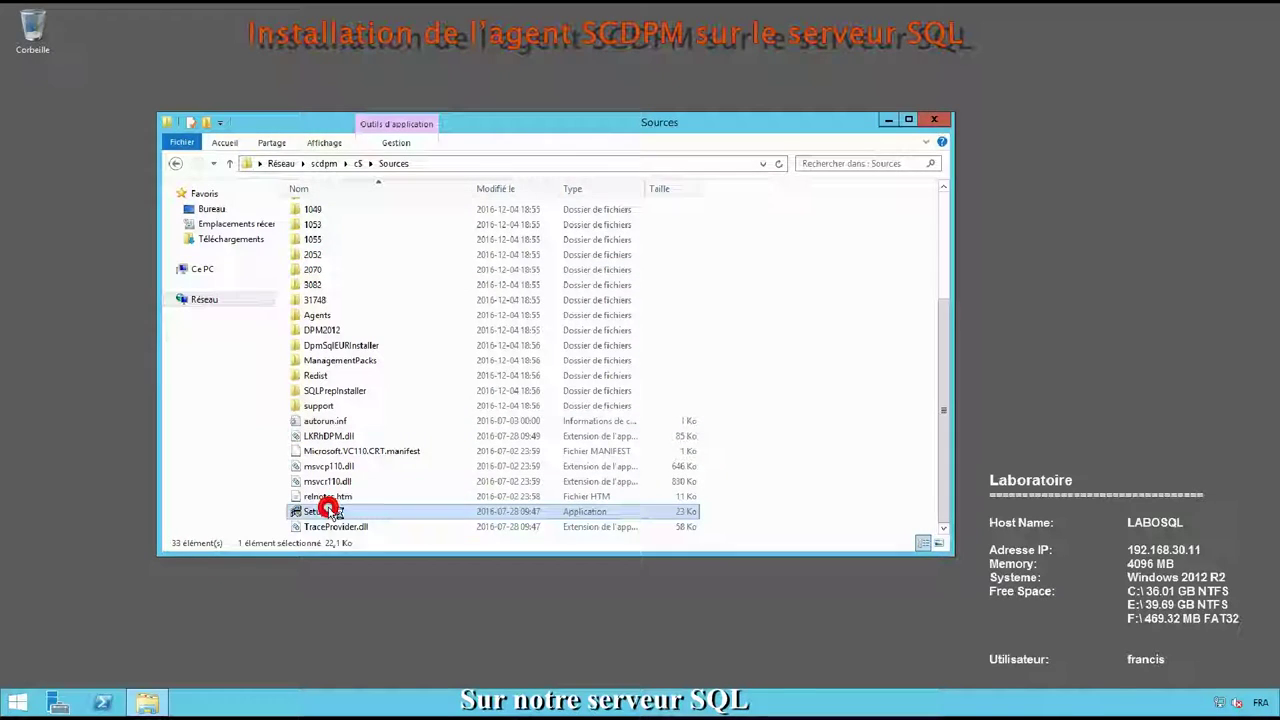
pyautogui.click(703, 352)
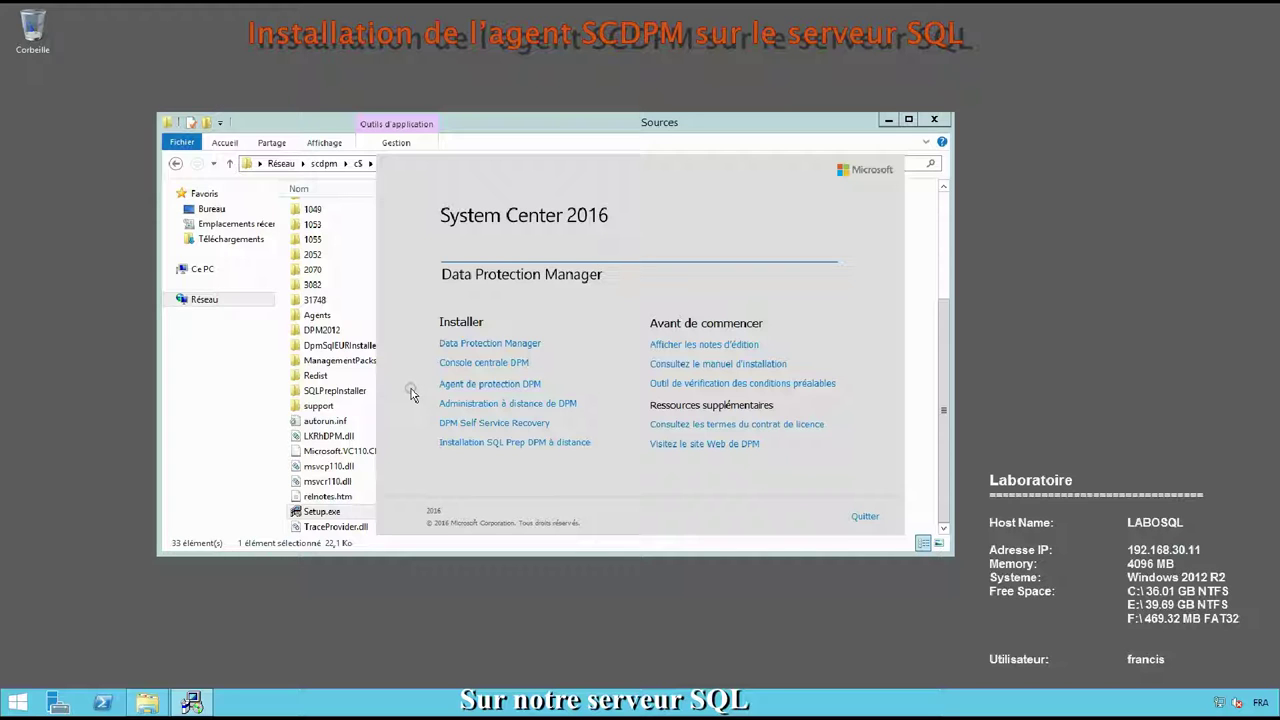
# Step: Install the remote DPM SQL Prep support files, accepting the licence terms
pyautogui.click(511, 443)
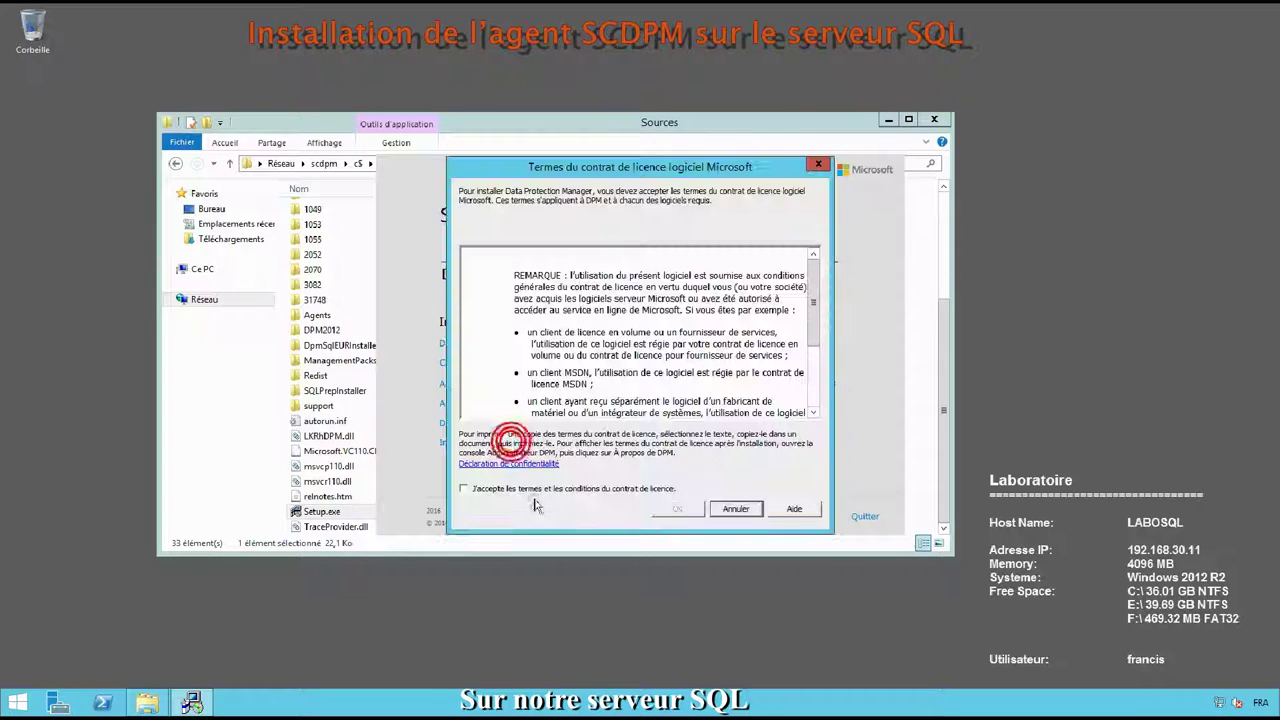
pyautogui.click(494, 490)
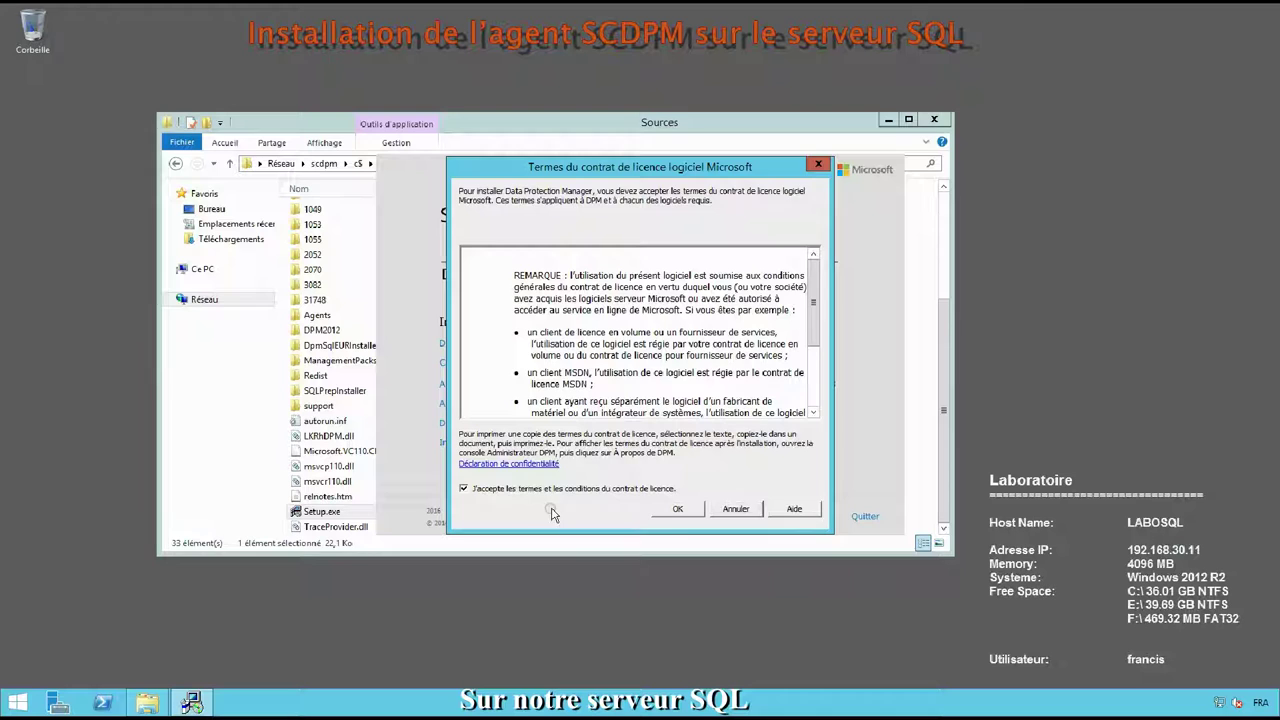
pyautogui.click(680, 509)
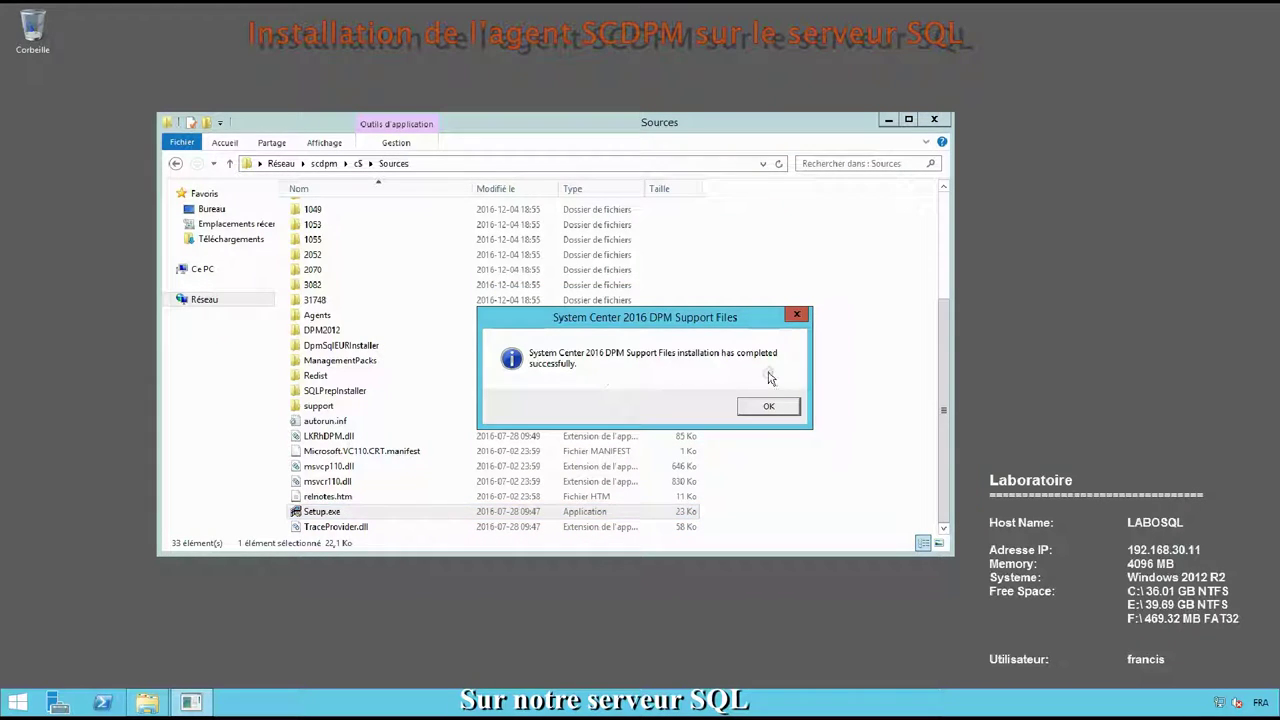
pyautogui.click(770, 406)
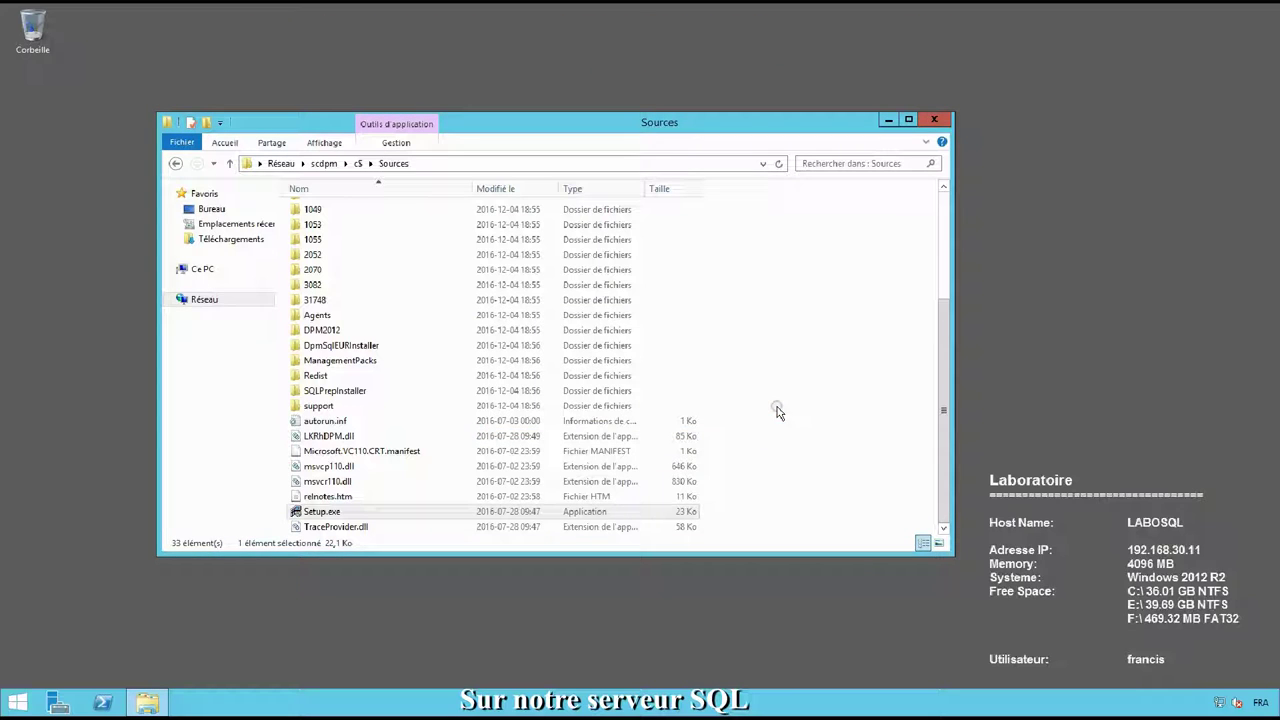
# Step: Open SQL Server 2014 Management Studio and connect to the LABOSQL database engine with Windows Authentication
pyautogui.click(14, 707)
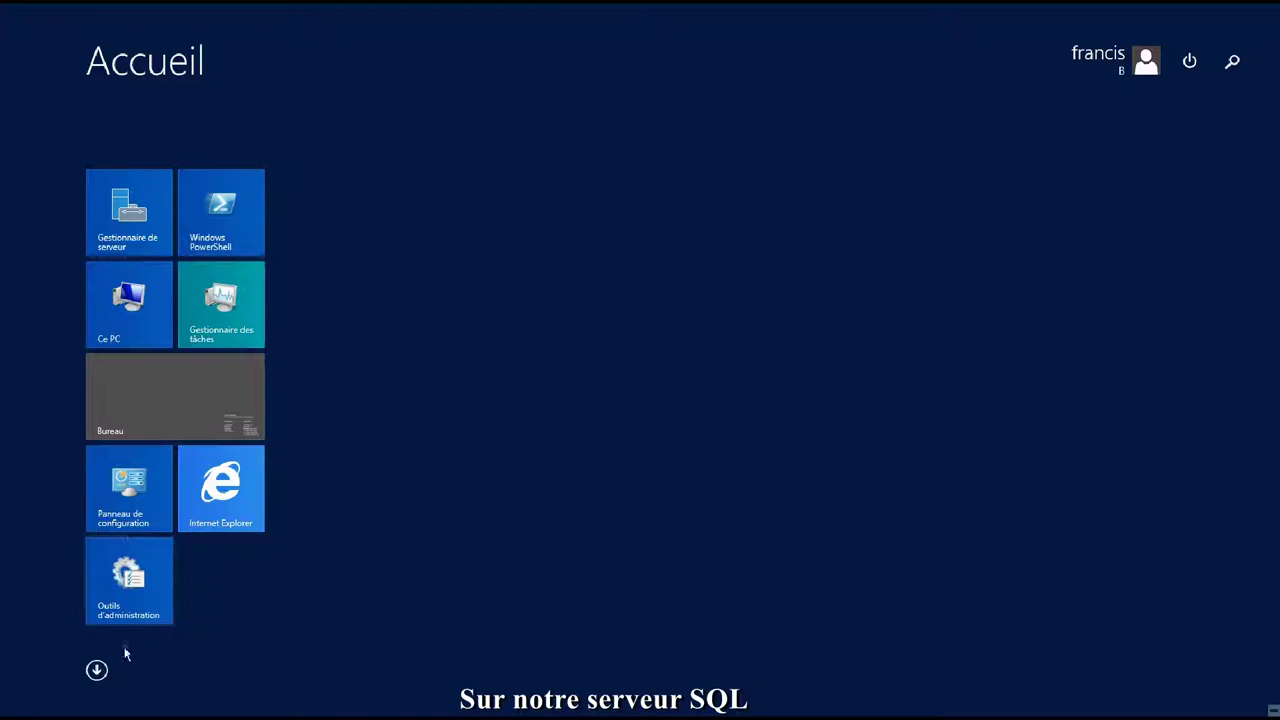
pyautogui.click(96, 672)
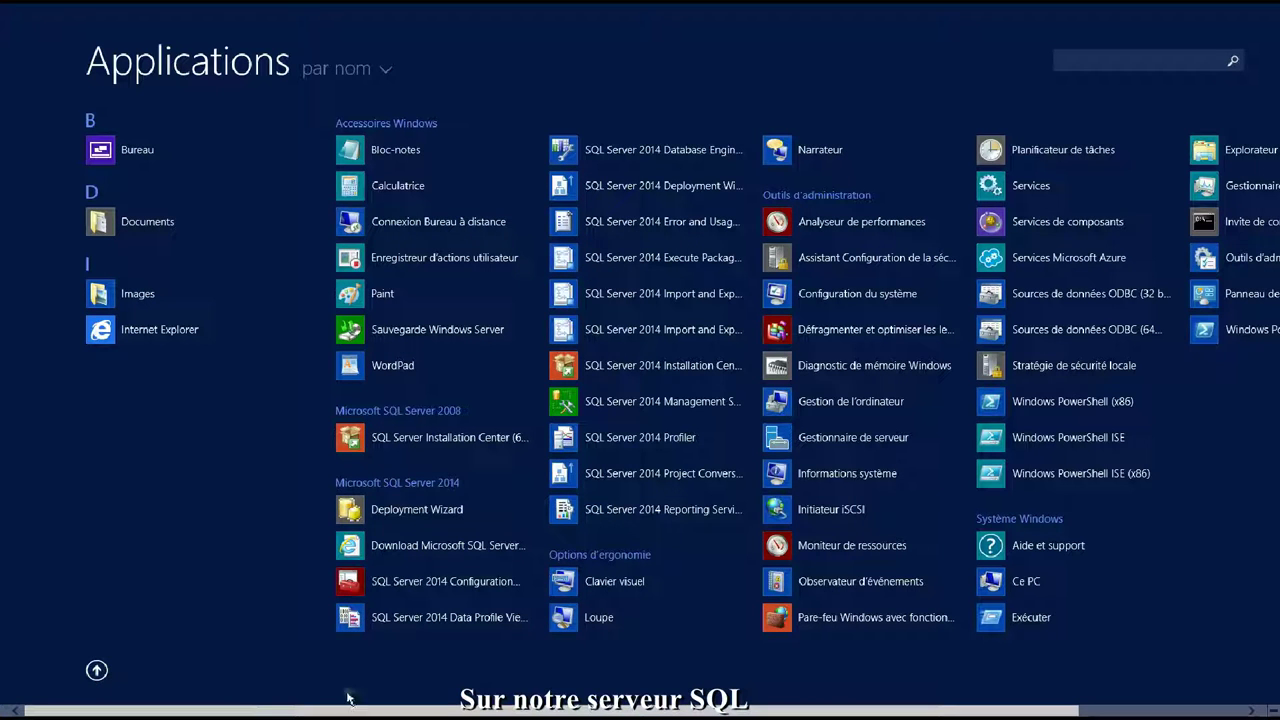
pyautogui.click(616, 400)
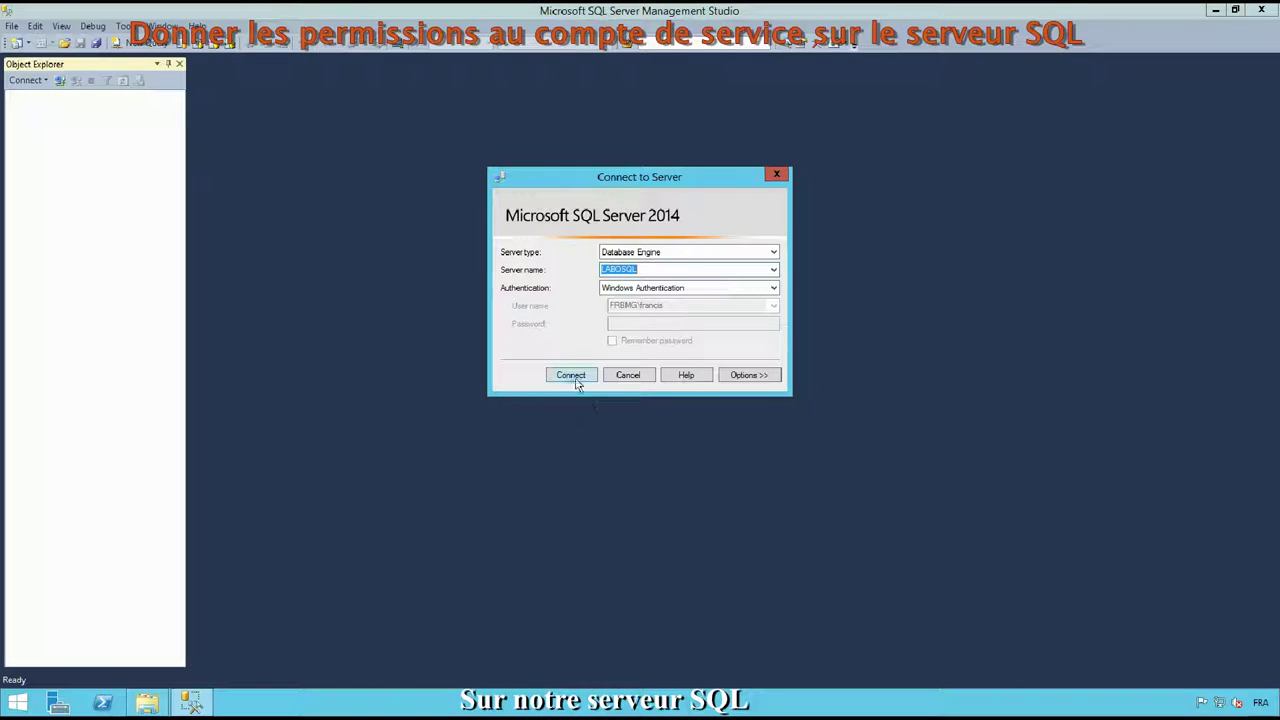
pyautogui.click(571, 376)
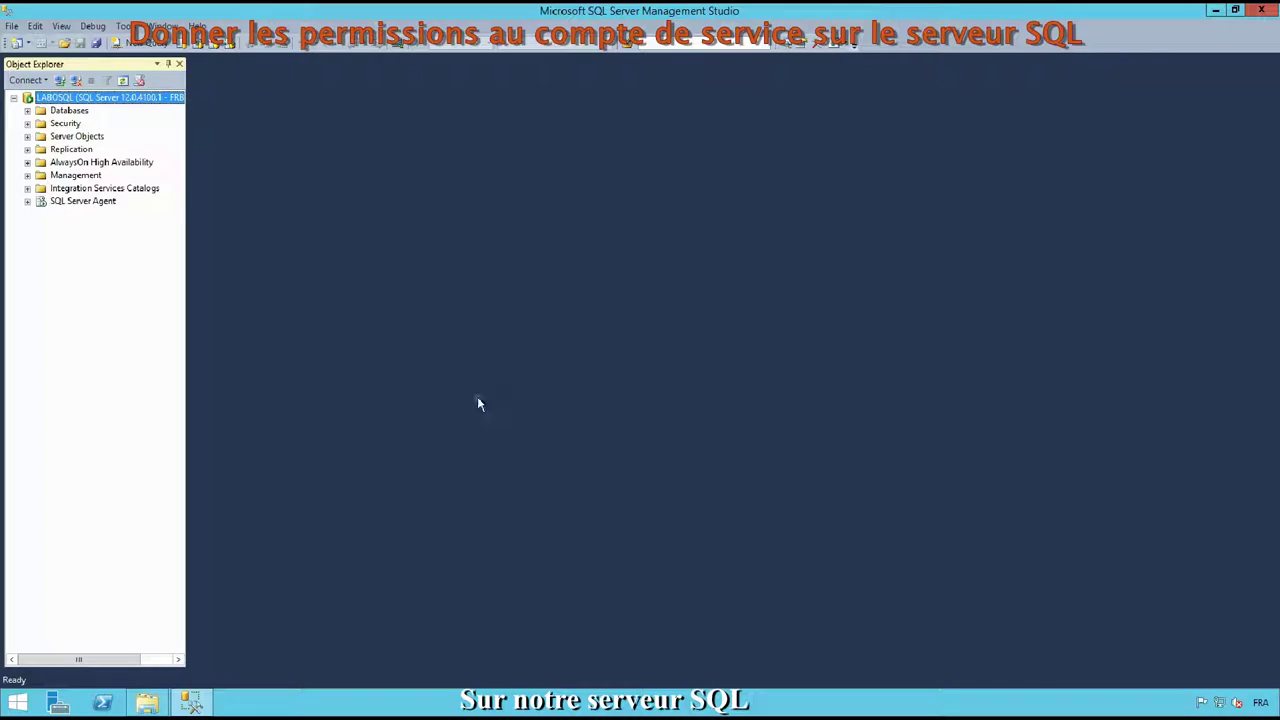
# Step: Start a new login under the server's Security Logins
pyautogui.doubleClick(66, 123)
pyautogui.click(77, 137)
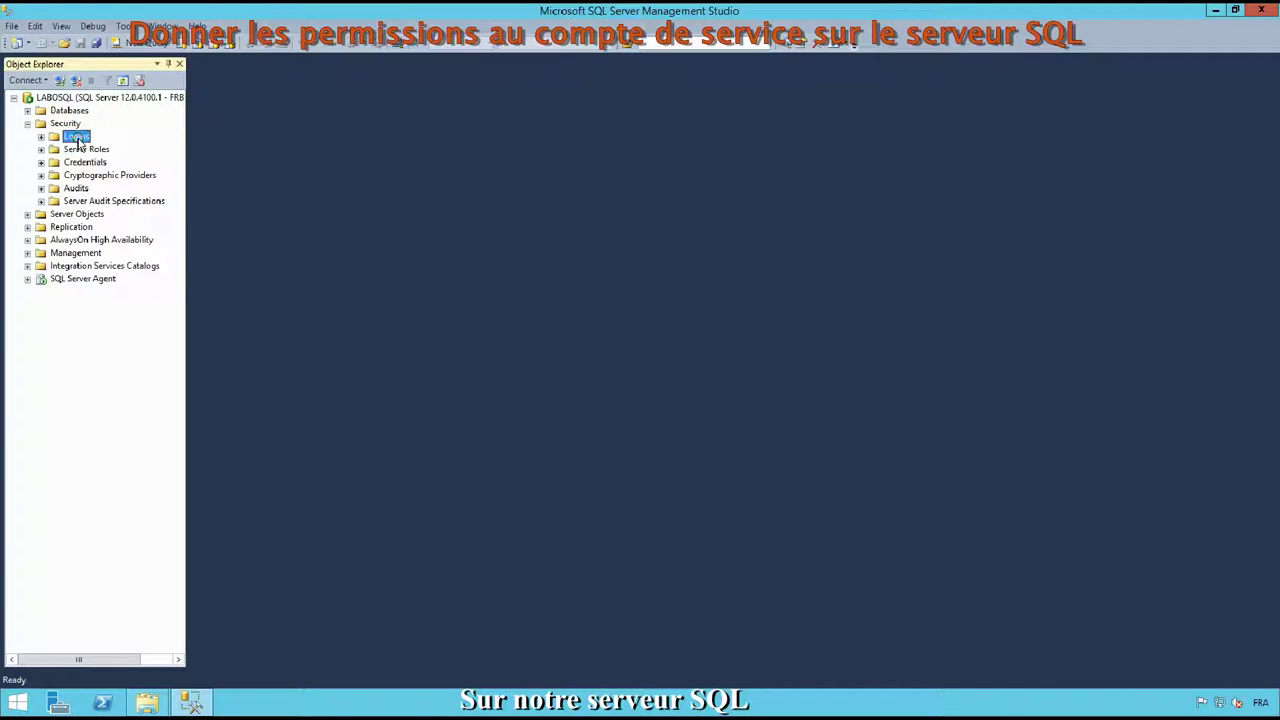
pyautogui.rightClick(77, 140)
pyautogui.click(132, 145)
# Step: Choose the SVC_DPM account from the entire directory (Tout l'annuaire) as the new login's name
pyautogui.click(848, 184)
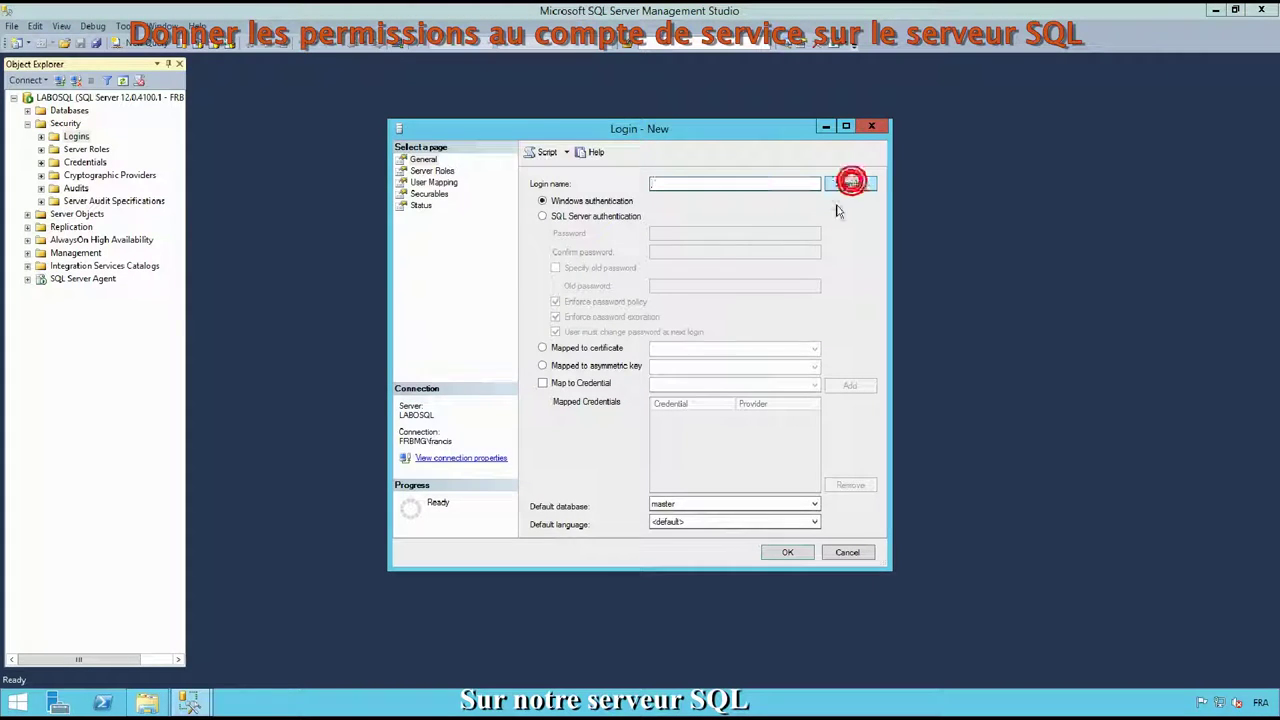
pyautogui.click(450, 277)
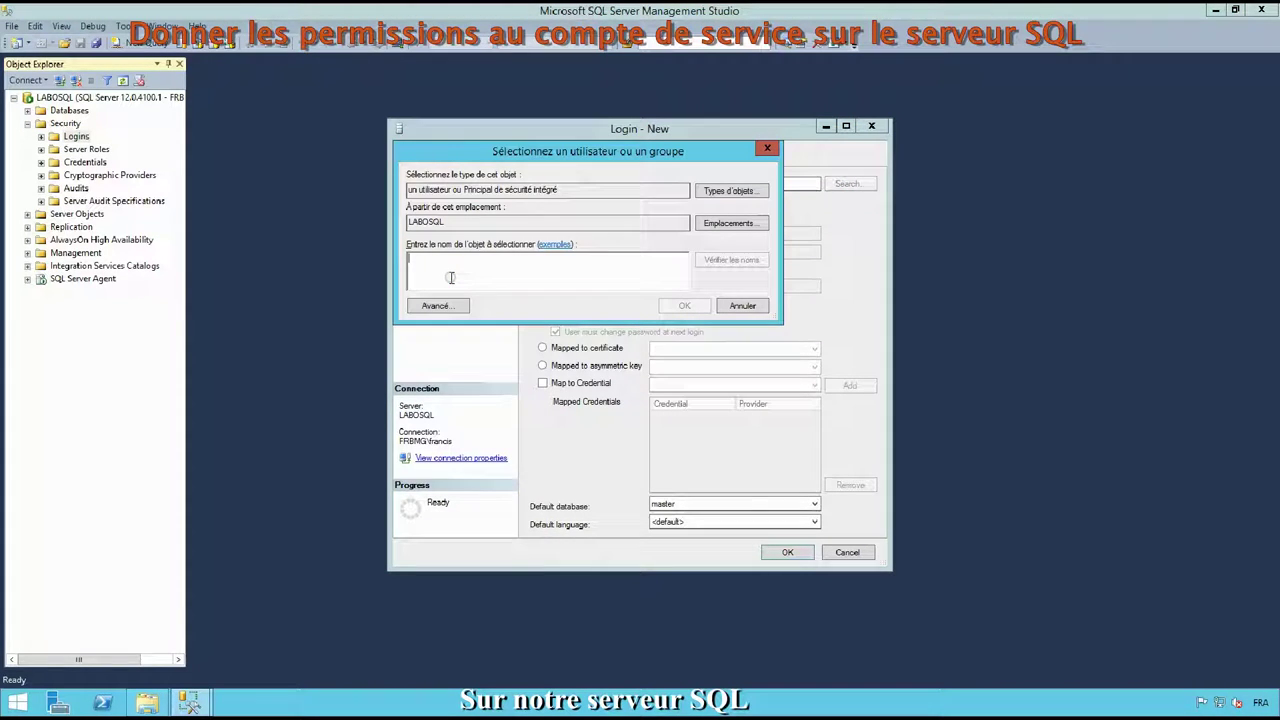
pyautogui.click(715, 224)
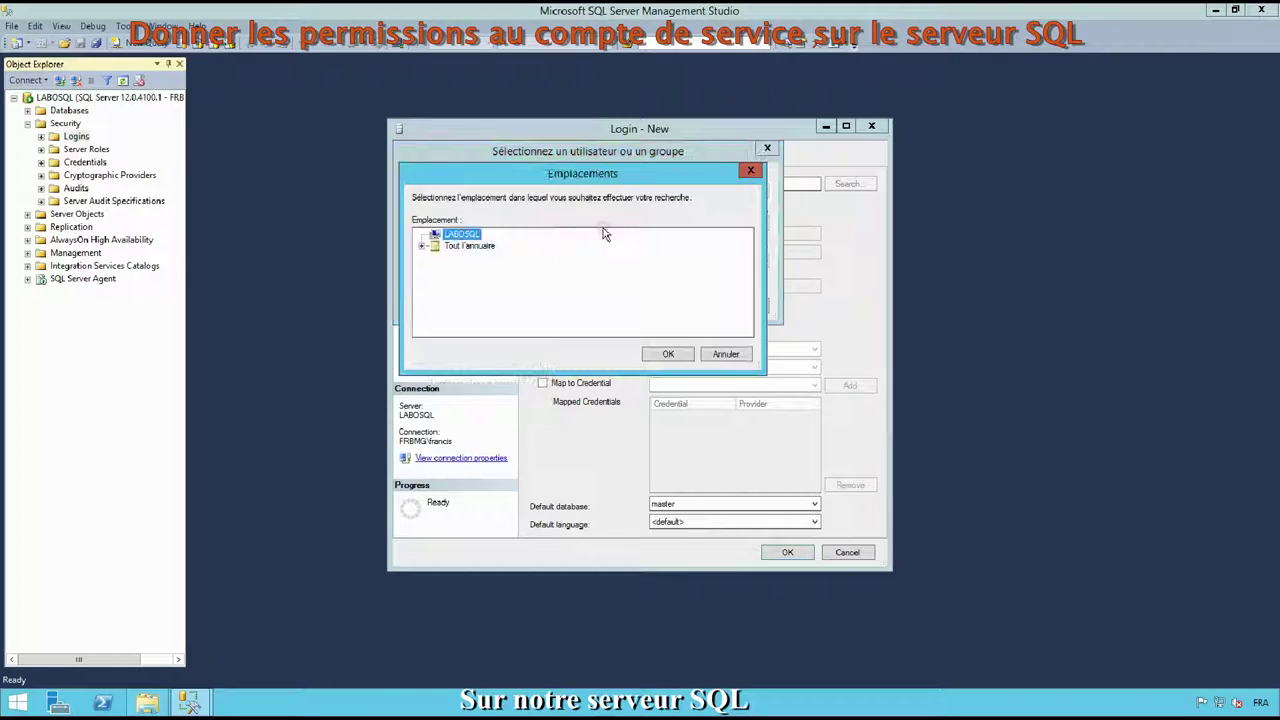
pyautogui.click(465, 246)
pyautogui.click(668, 355)
pyautogui.click(463, 272)
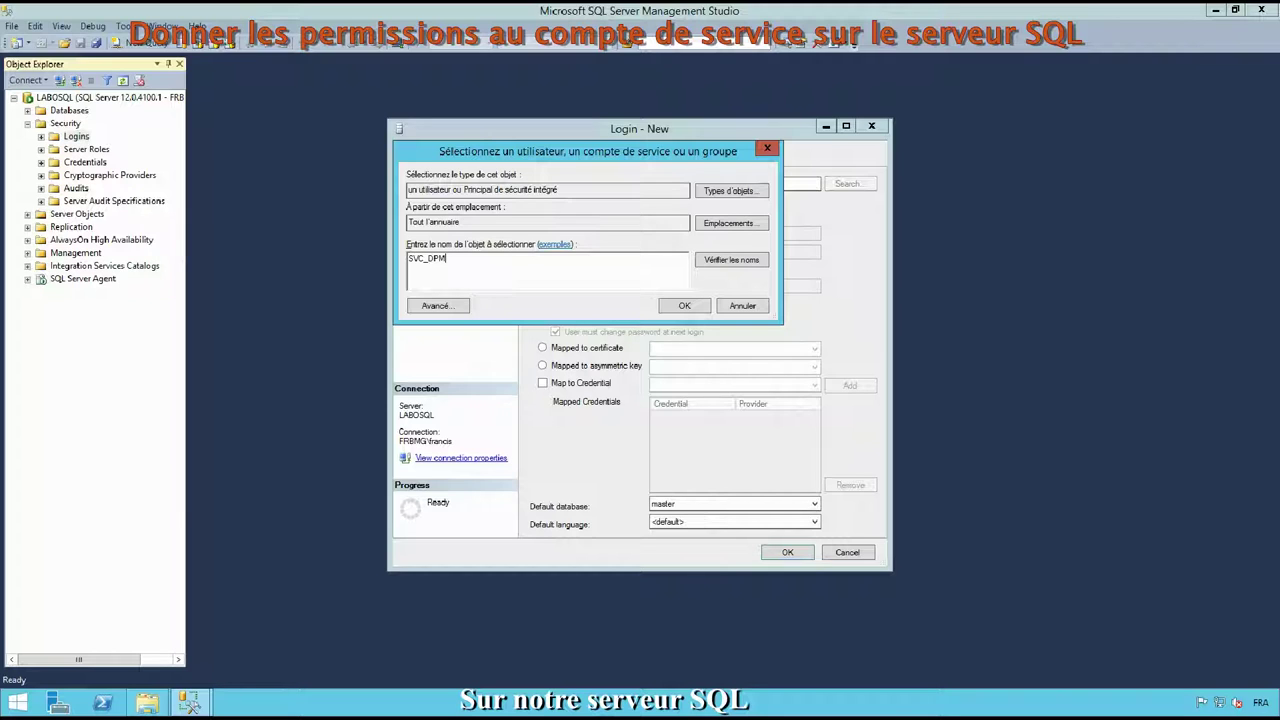
pyautogui.click(684, 306)
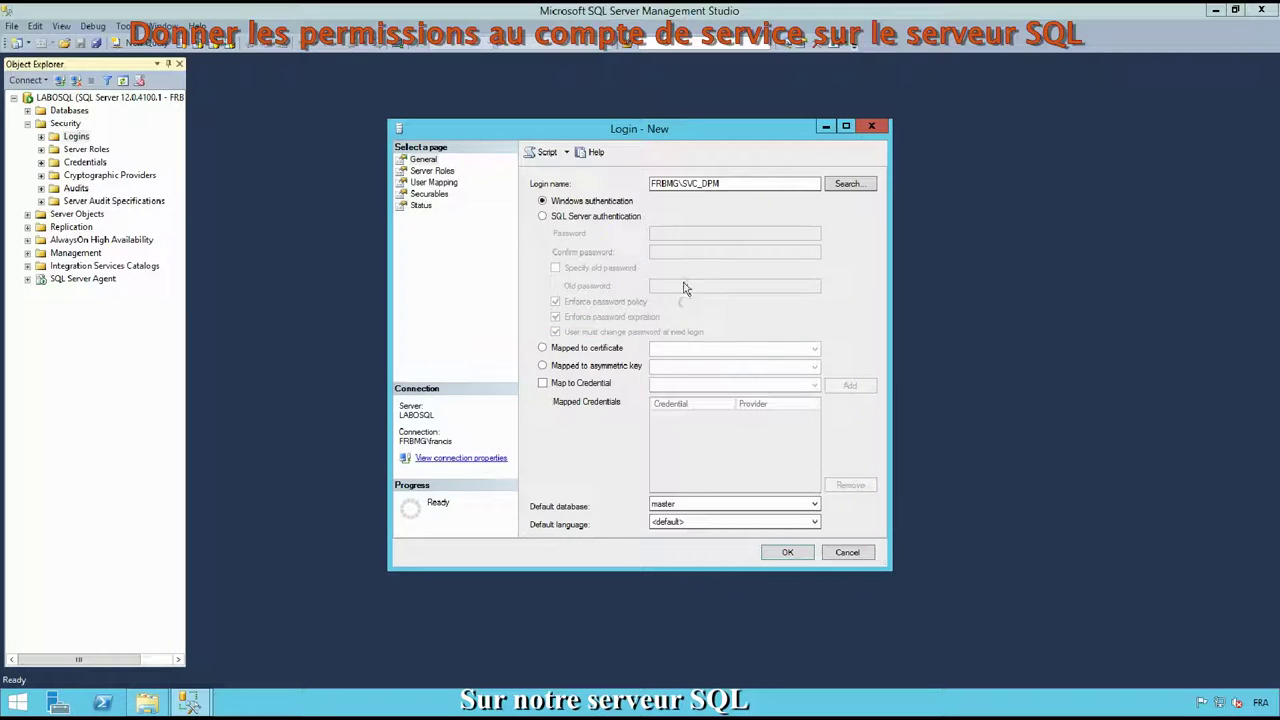
# Step: Grant the new login the sysadmin server role, create it, and close SQL Server Management Studio
pyautogui.click(432, 171)
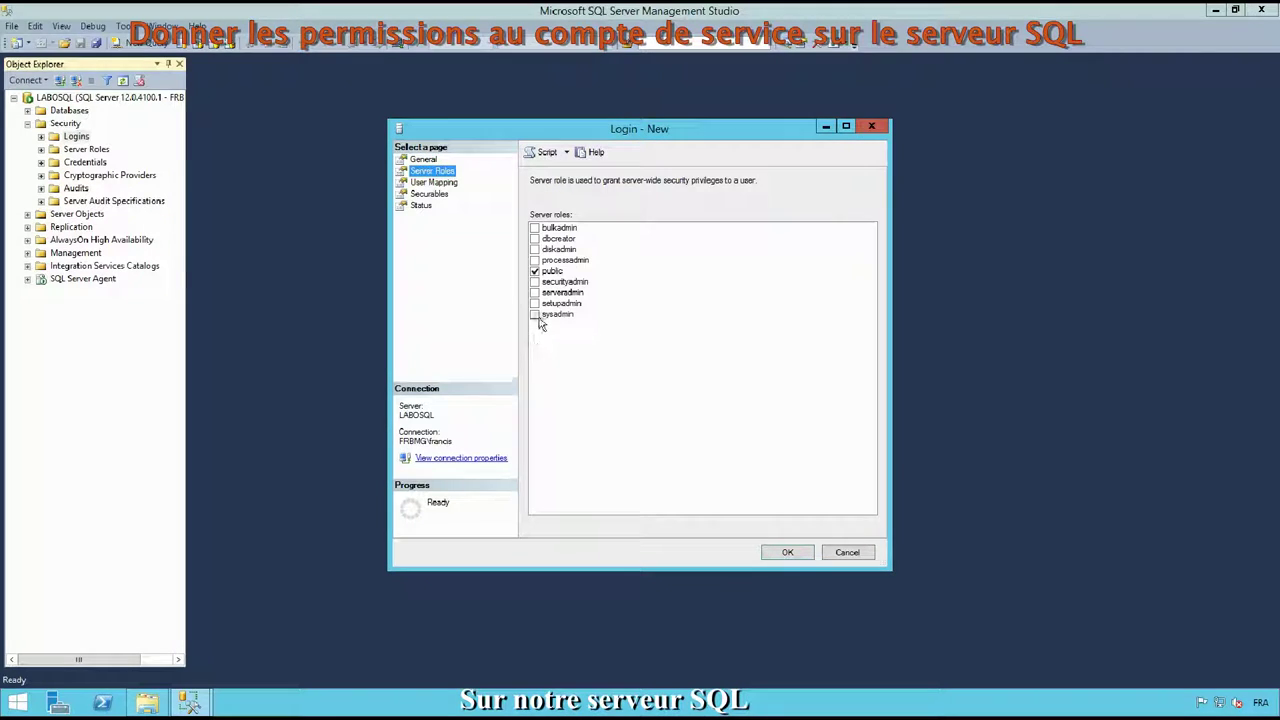
pyautogui.click(532, 315)
pyautogui.click(787, 554)
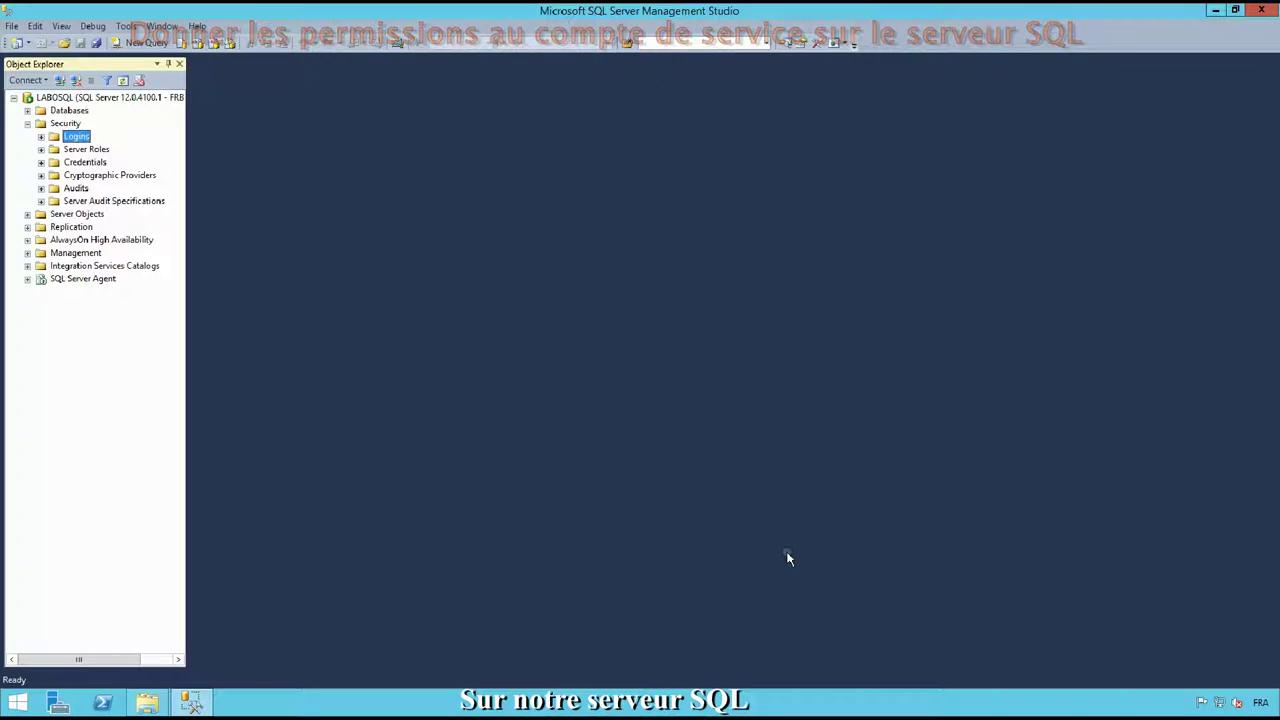
pyautogui.click(1263, 12)
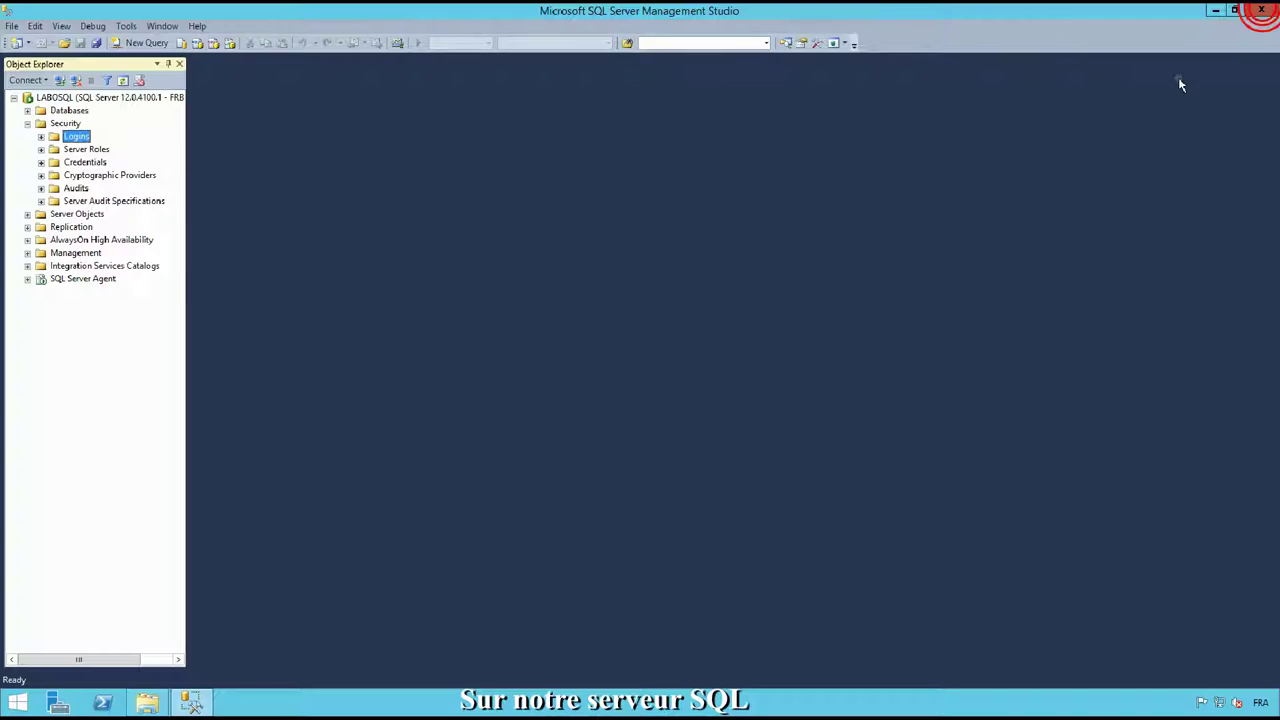
# Step: Check in SQL Server 2014 Configuration Manager which accounts the SQL services log on as, and close the open windows
pyautogui.click(20, 703)
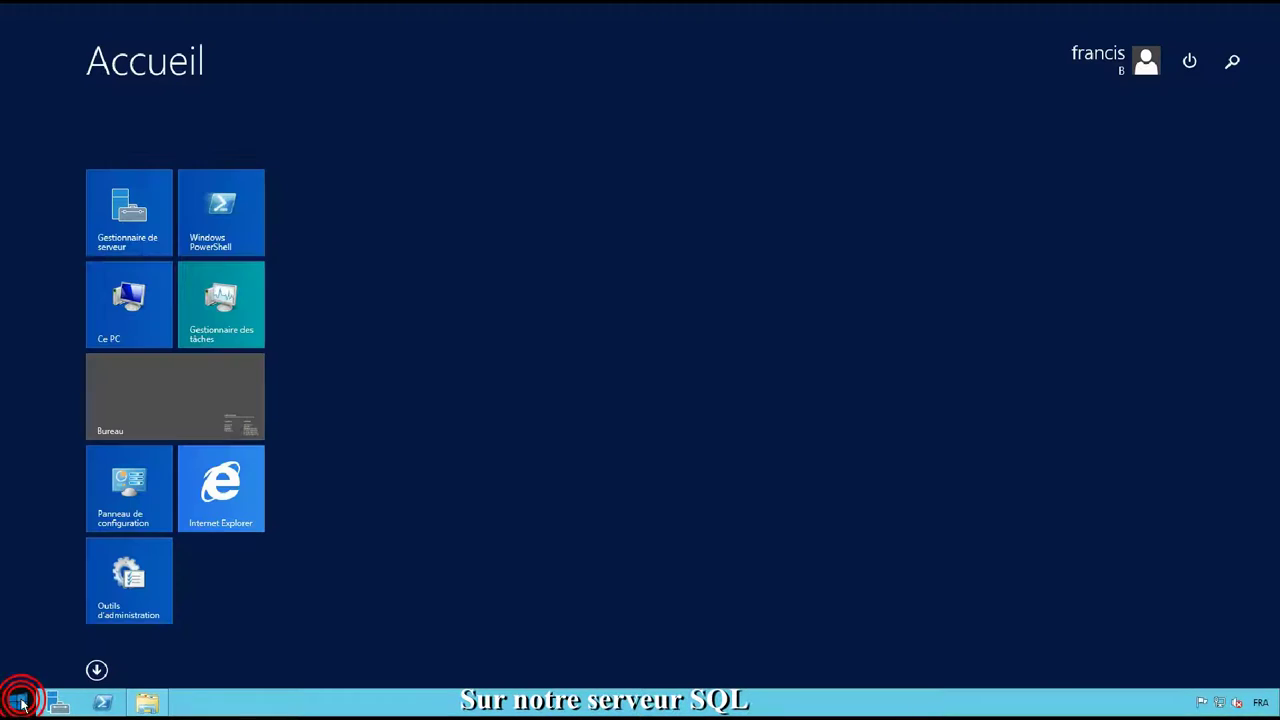
pyautogui.click(95, 670)
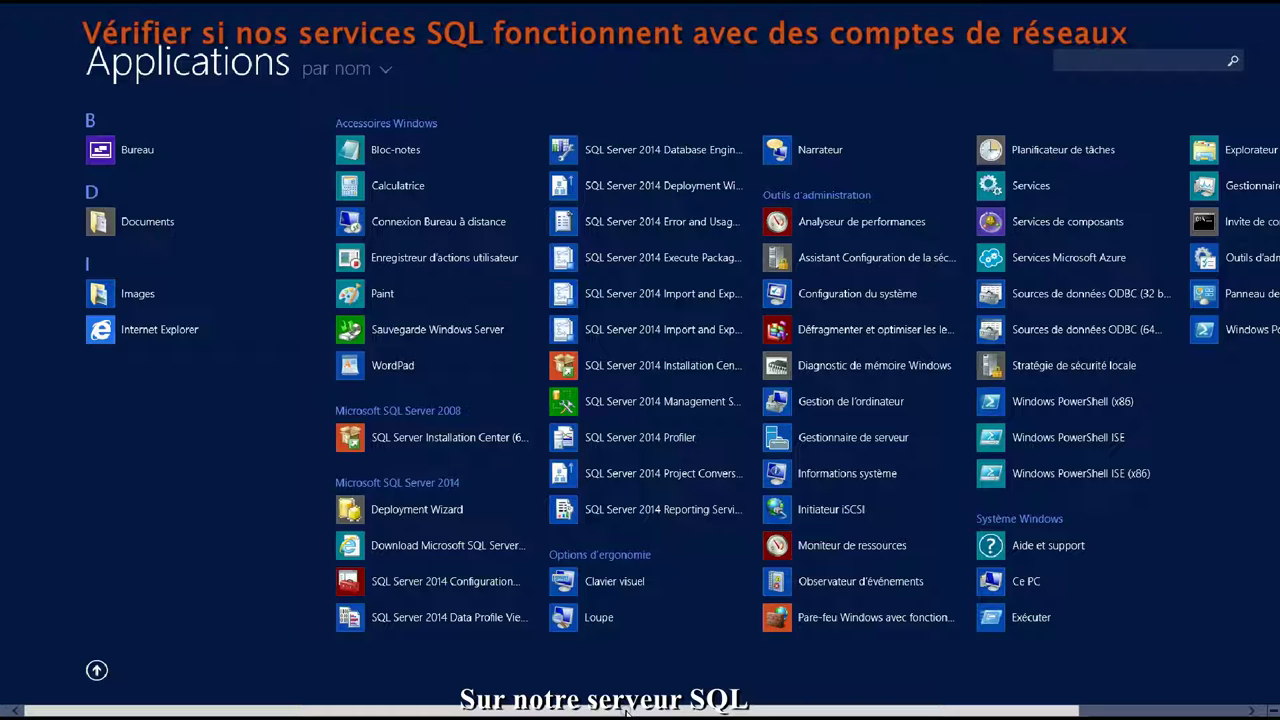
pyautogui.click(467, 581)
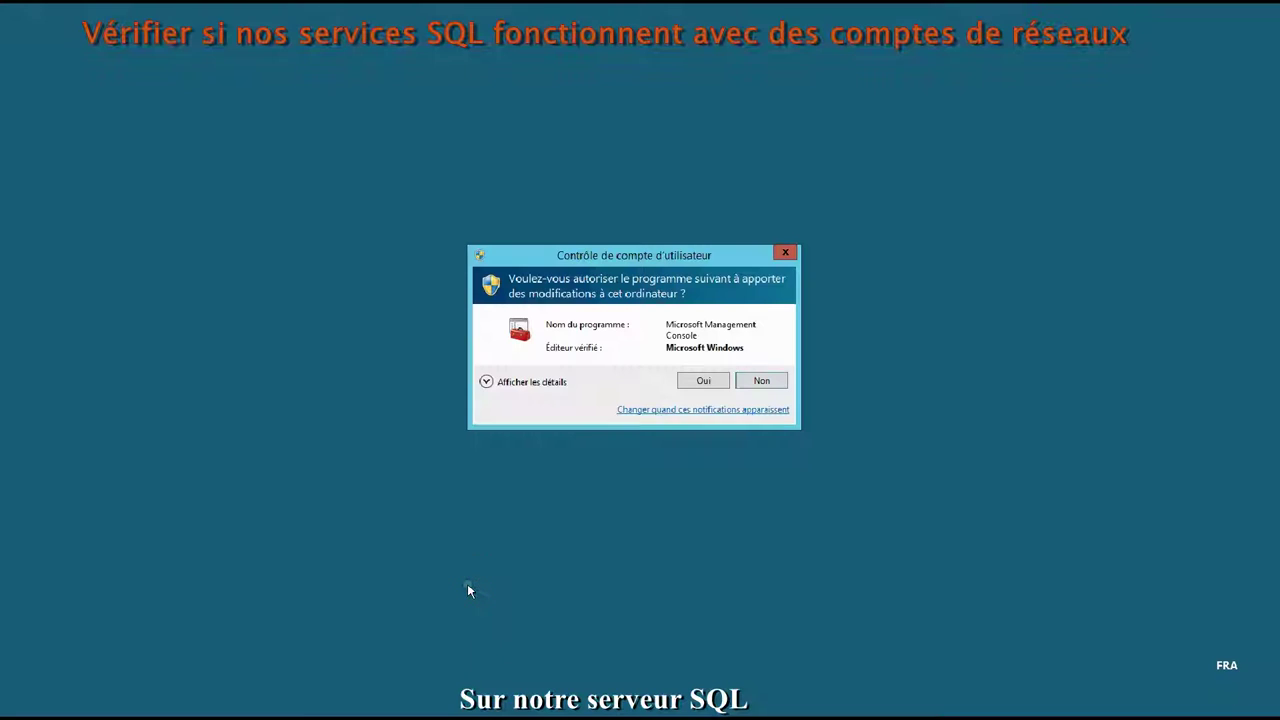
pyautogui.click(705, 381)
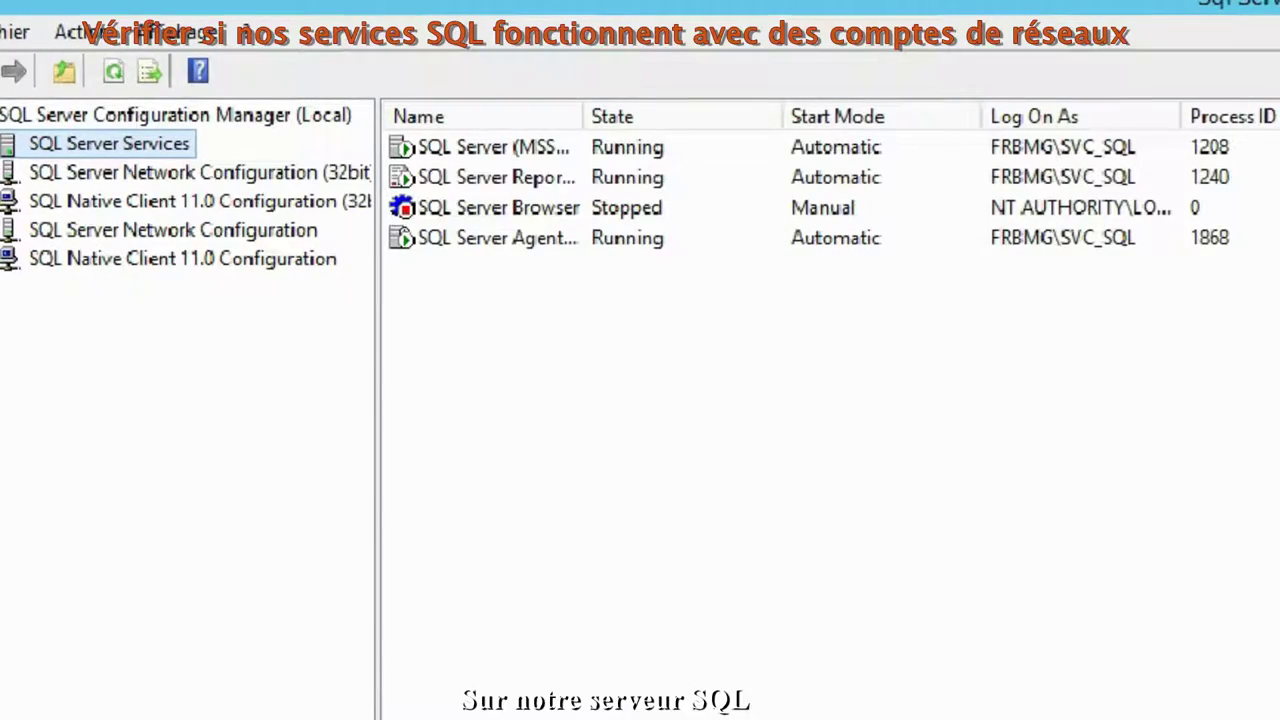
pyautogui.click(1088, 149)
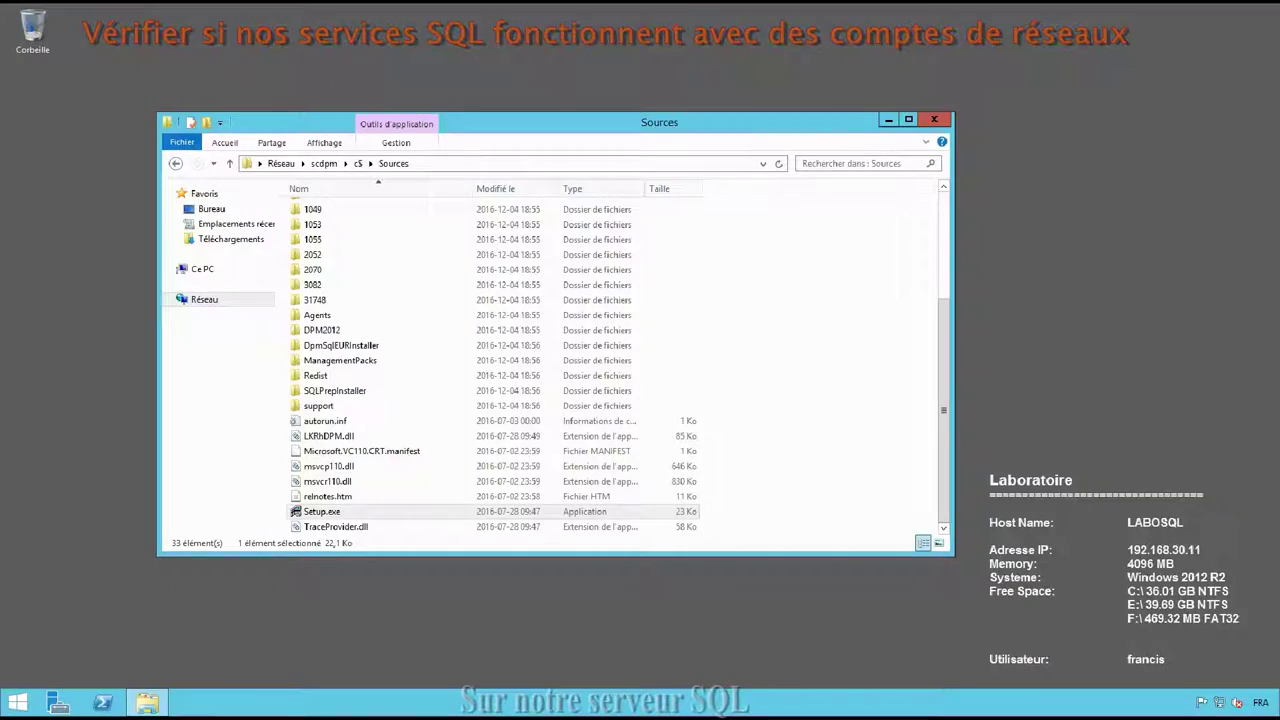
pyautogui.click(934, 119)
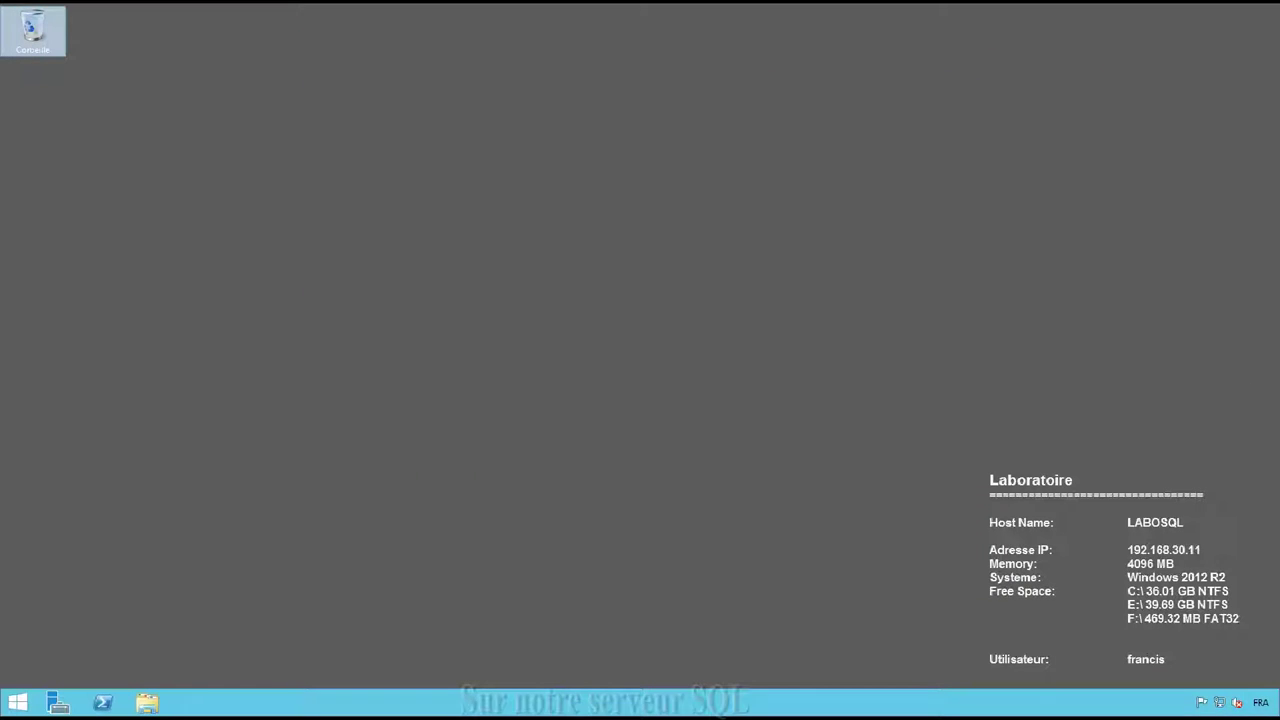
# Step: Open Computer Management on the SQL server and show the local groups
pyautogui.rightClick(17, 703)
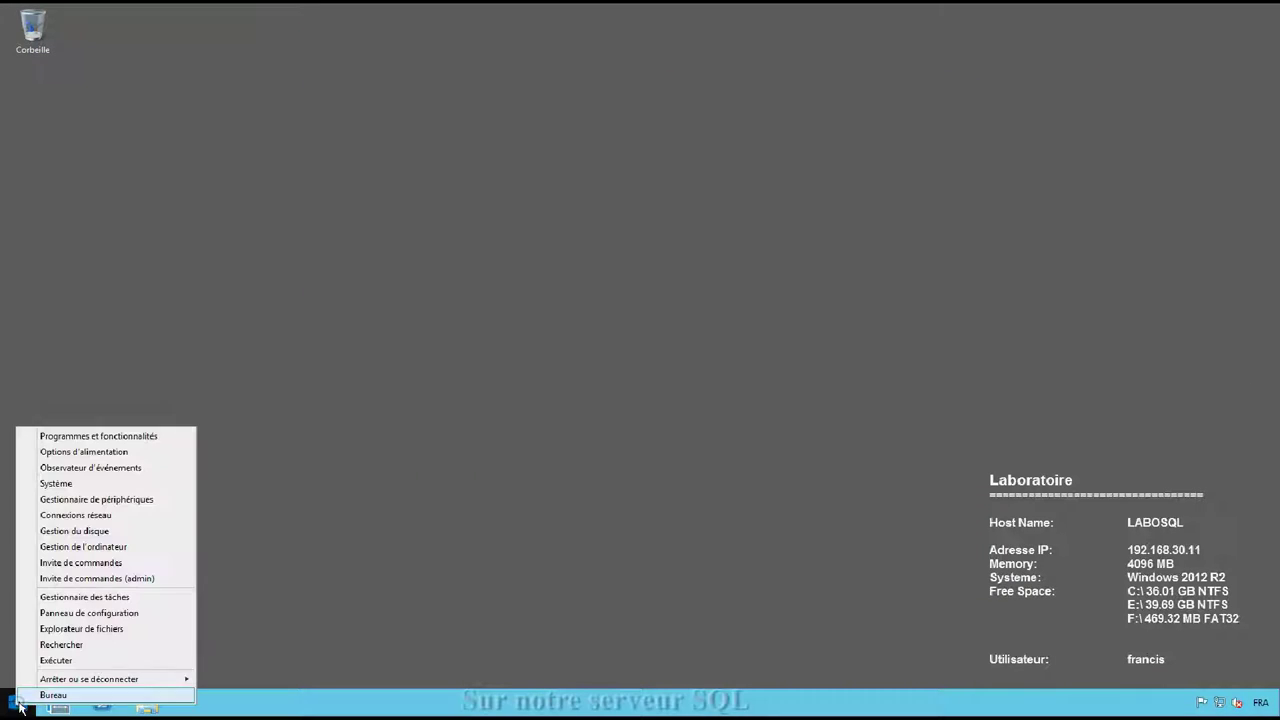
pyautogui.click(90, 546)
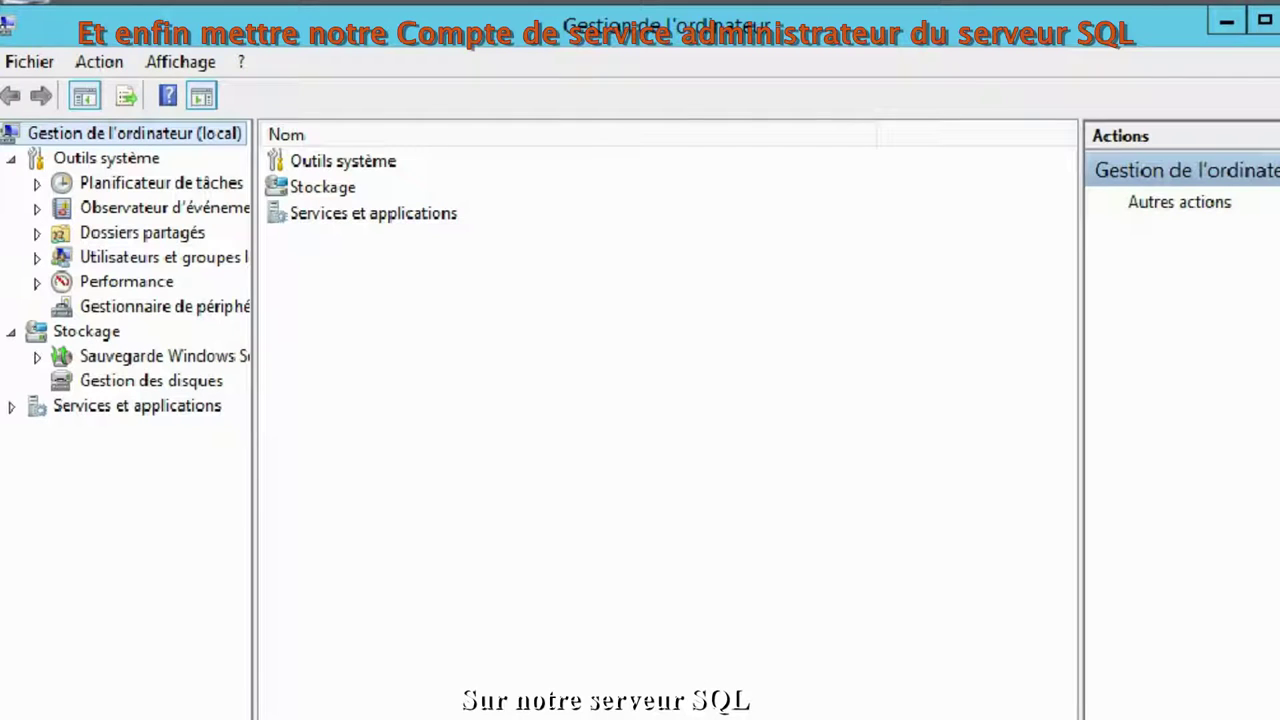
pyautogui.click(150, 262)
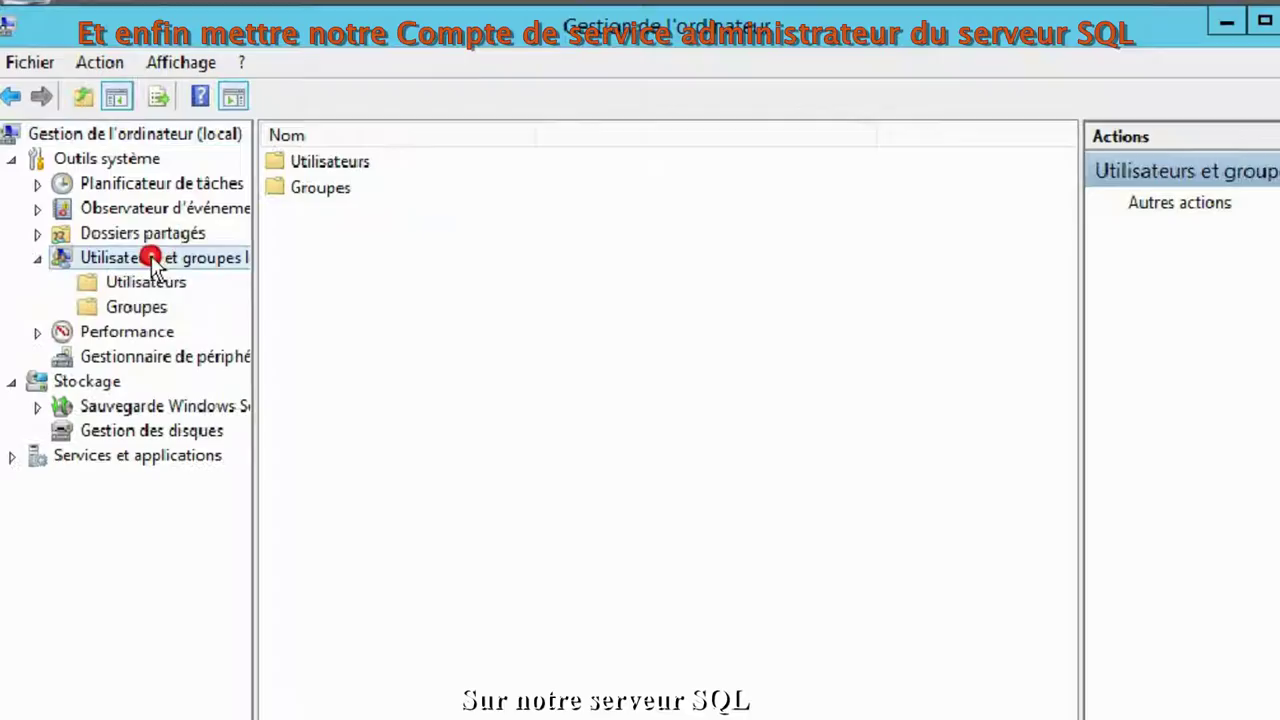
pyautogui.click(136, 307)
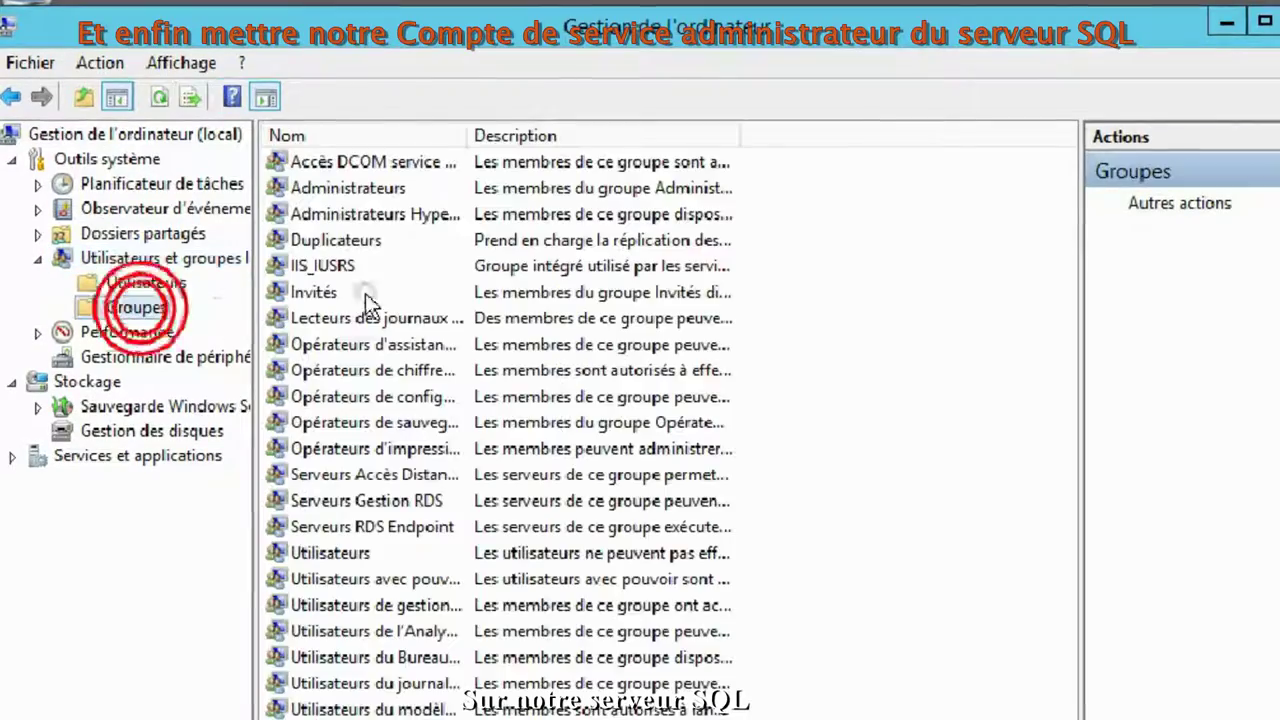
# Step: Add the svc_DPM domain account from frbmg.lan to the local Administrateurs group
pyautogui.rightClick(346, 192)
pyautogui.click(465, 206)
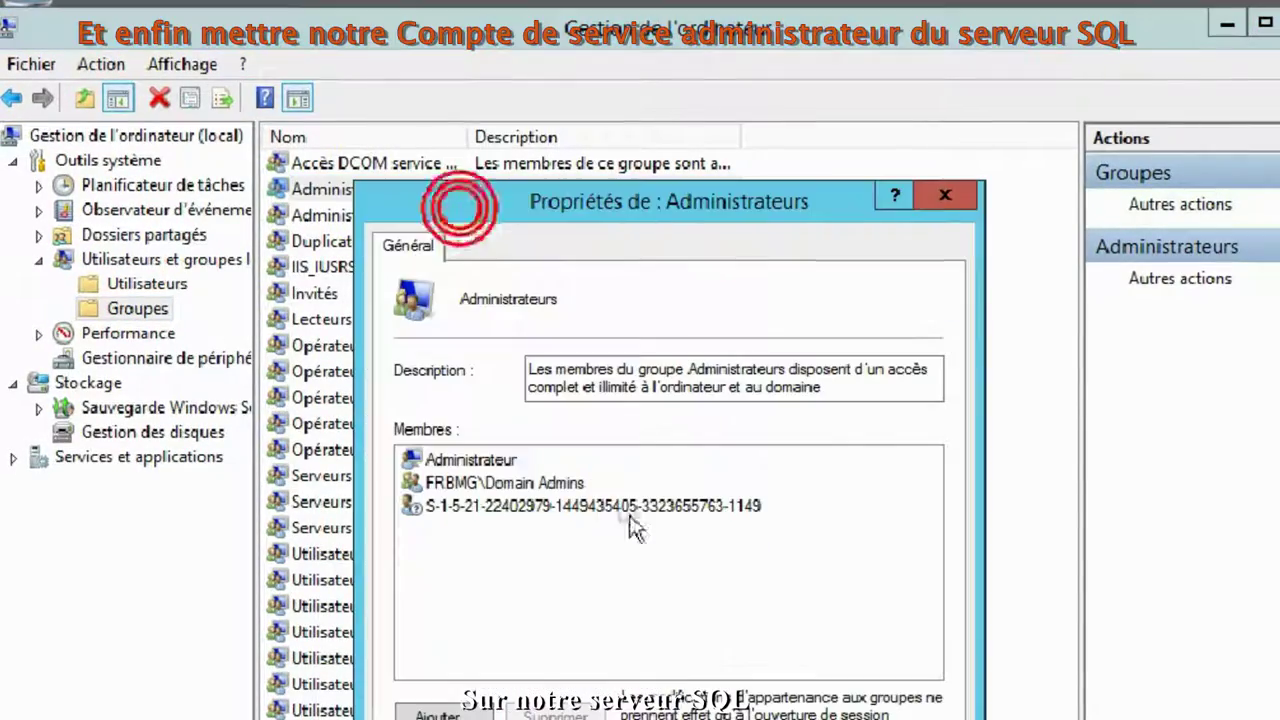
pyautogui.click(440, 712)
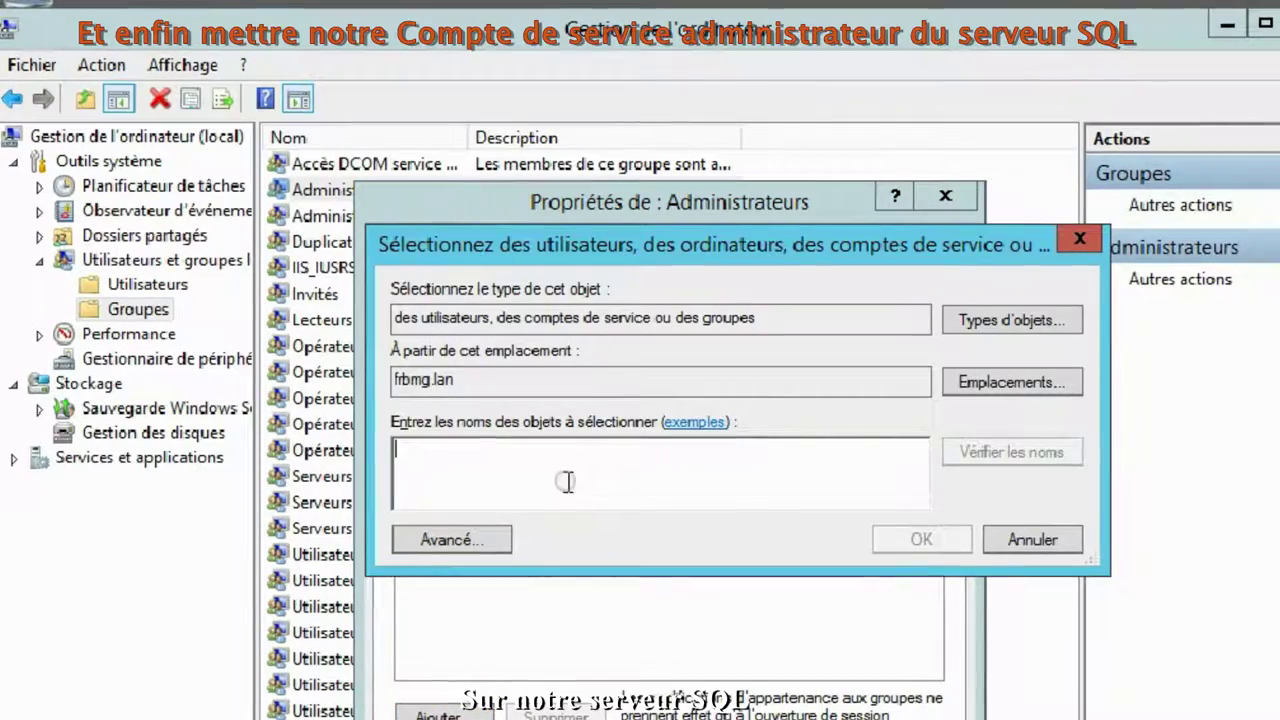
pyautogui.write('svc_DPM')
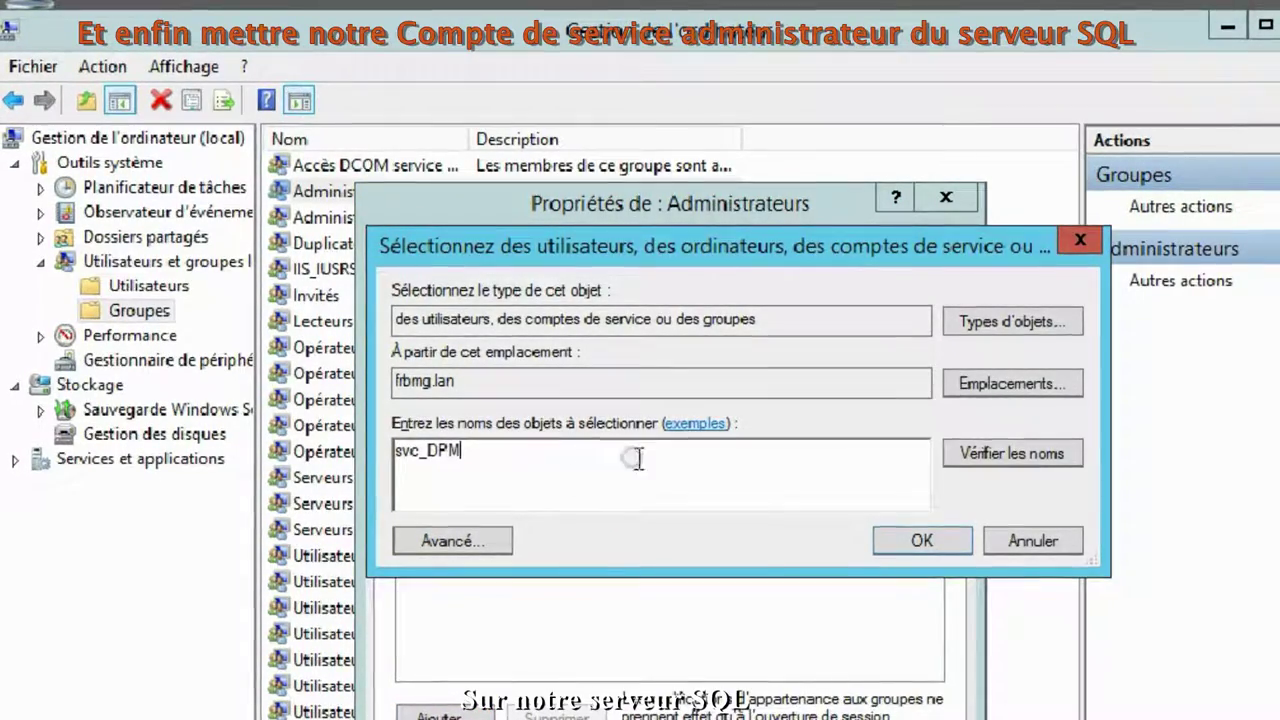
pyautogui.click(944, 540)
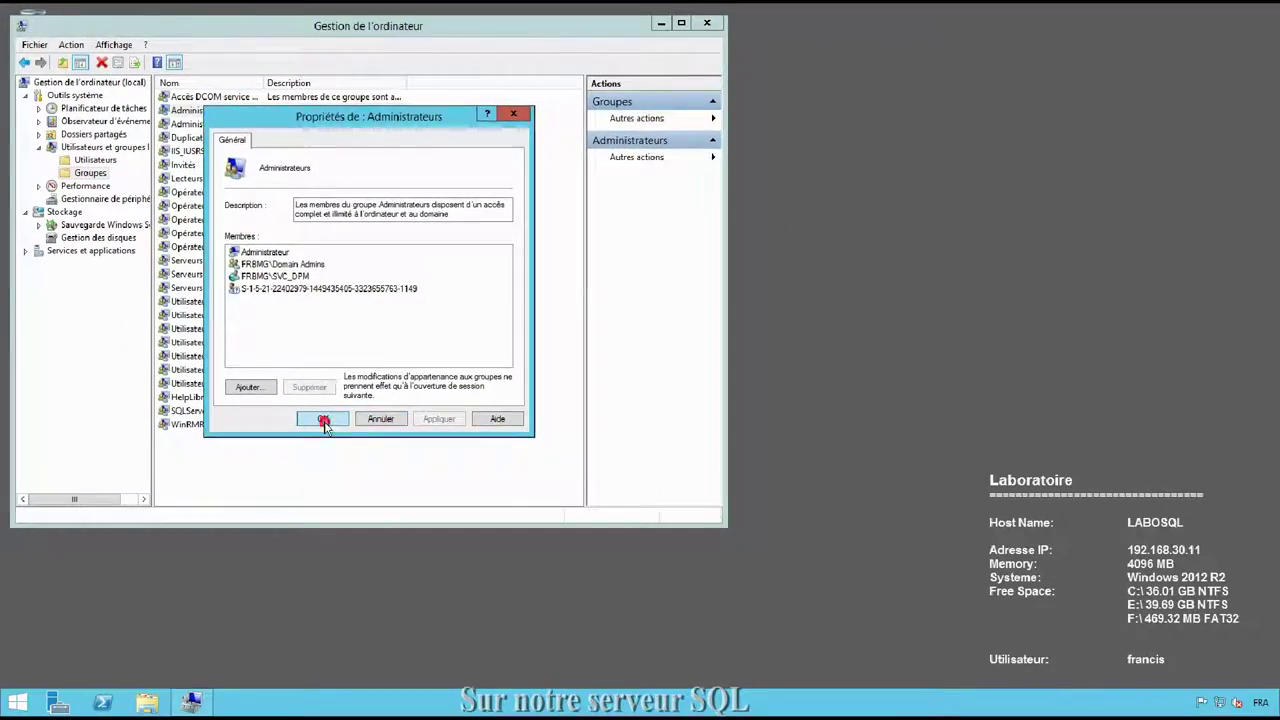
pyautogui.click(345, 448)
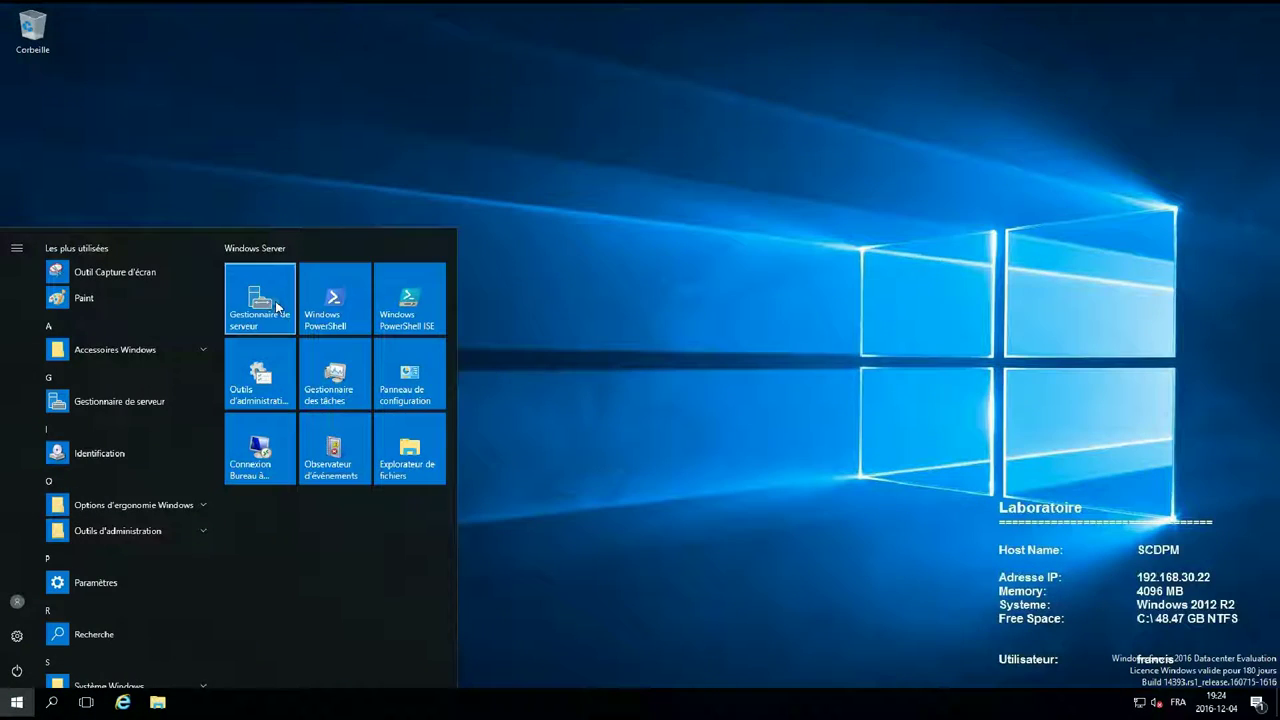
# Step: On the SCDPM server, open Server Manager and start the Add Roles and Features wizard
pyautogui.click(260, 298)
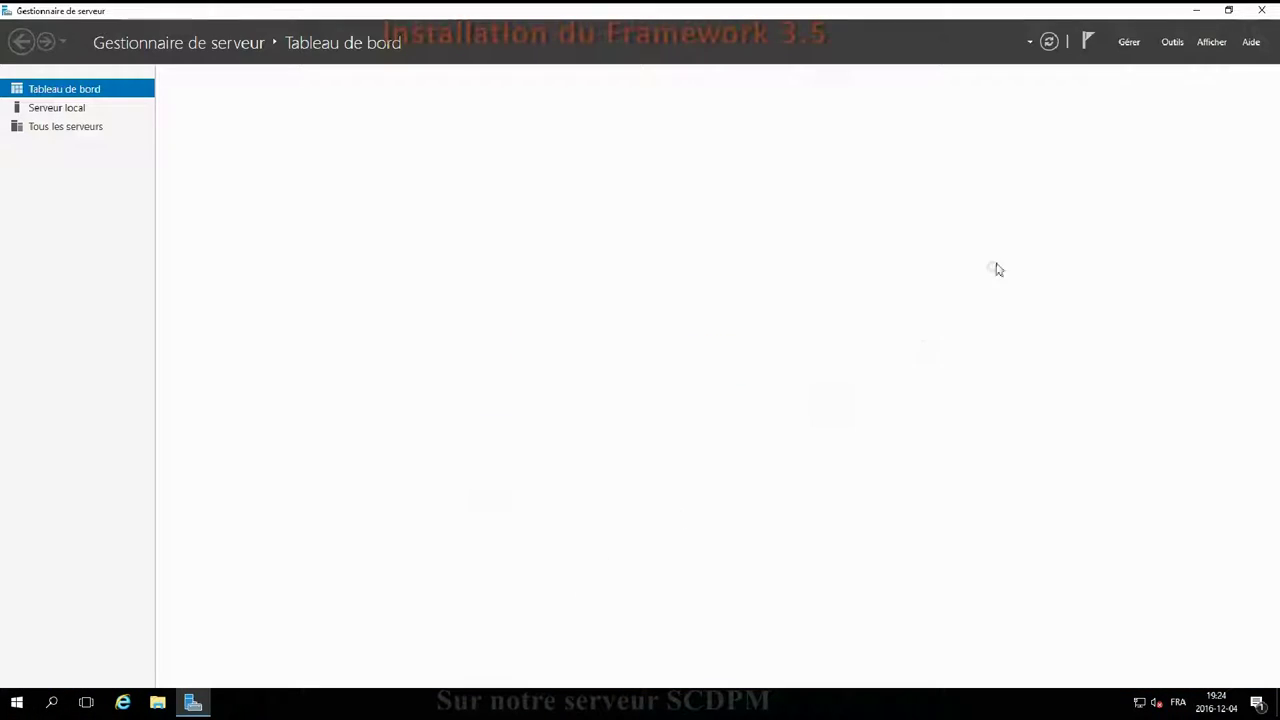
pyautogui.click(1129, 42)
pyautogui.click(1133, 62)
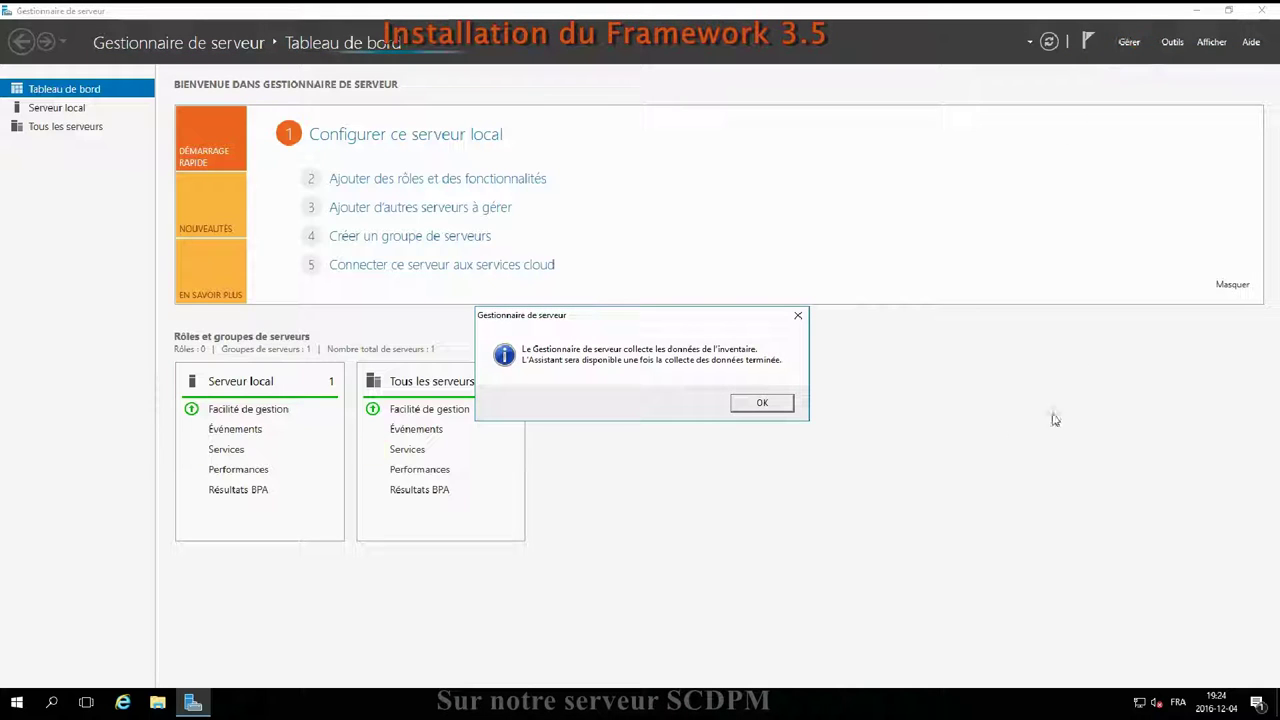
pyautogui.click(762, 404)
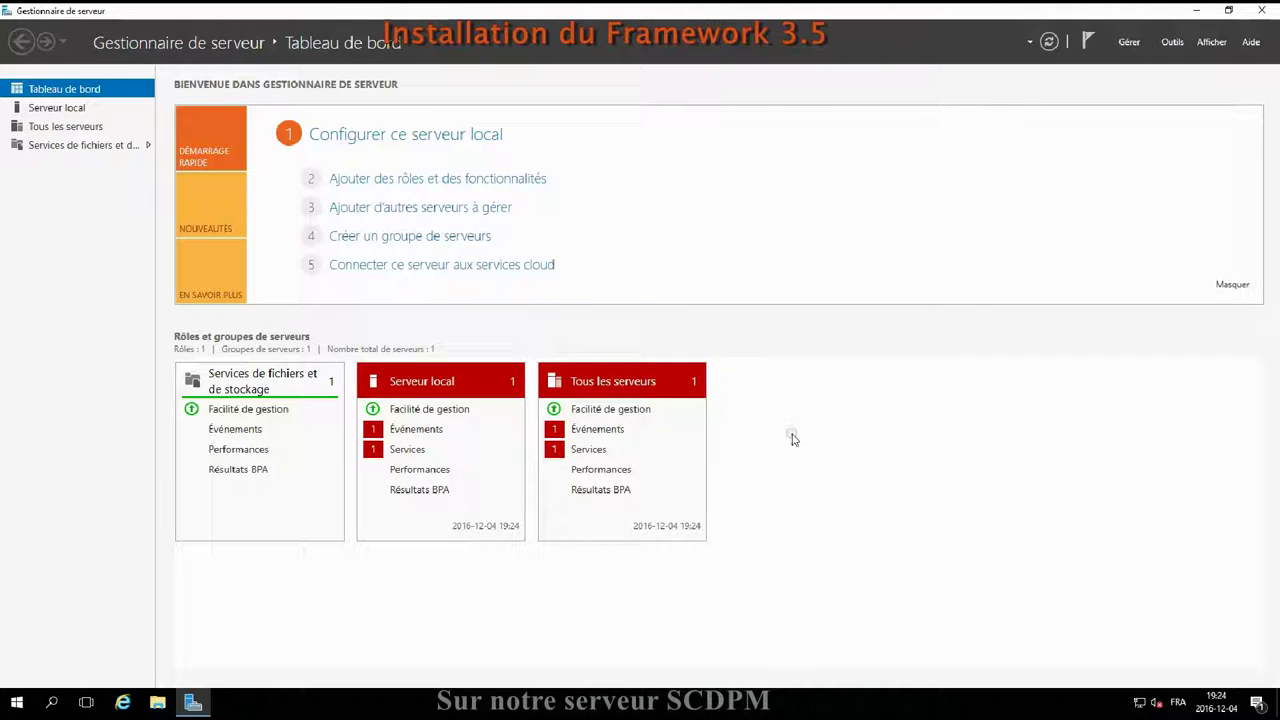
pyautogui.click(1129, 42)
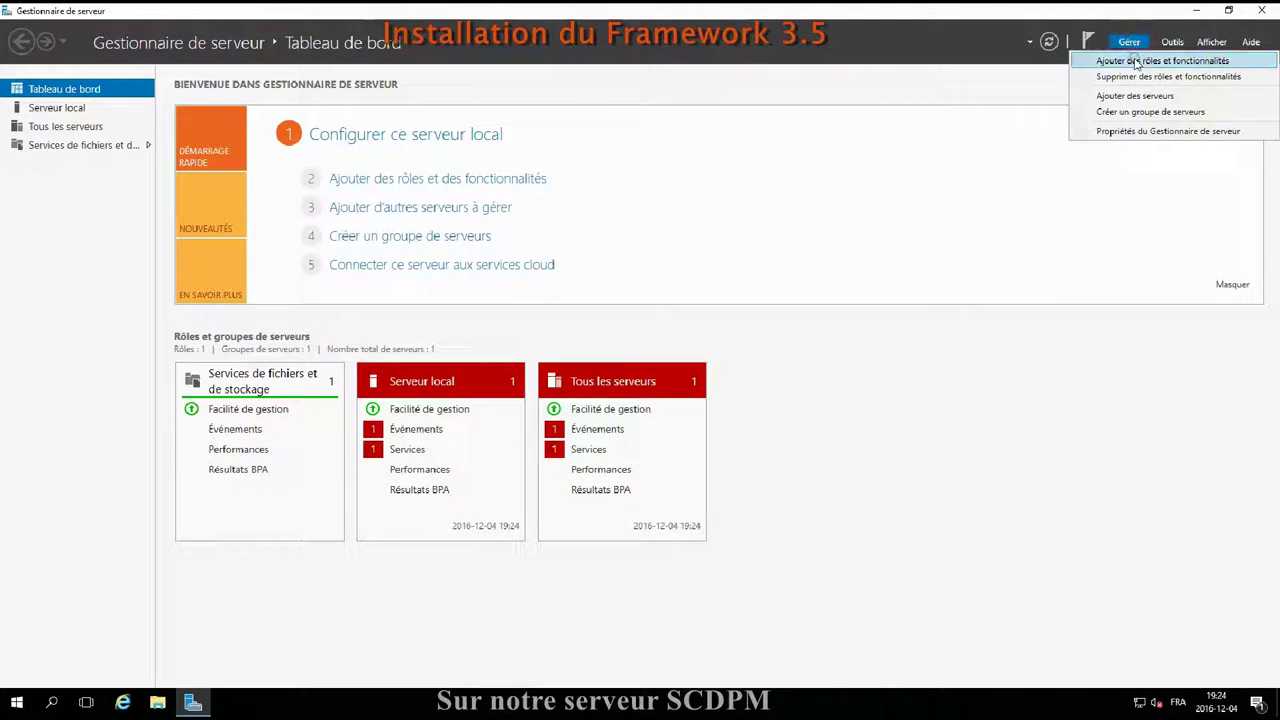
pyautogui.click(1134, 61)
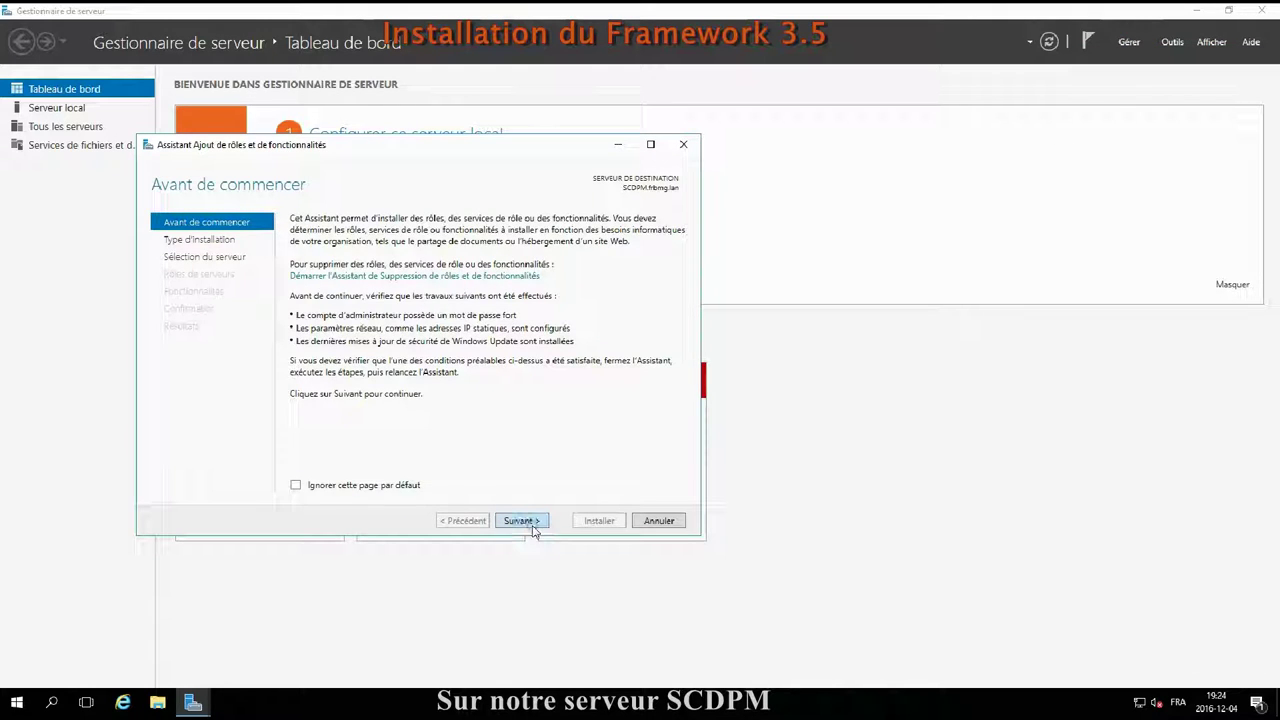
# Step: Keep SCDPM.frbmg.lan as the destination server, add no server roles, and select .NET Framework 3.5 Features for installation
pyautogui.click(524, 528)
pyautogui.click(523, 529)
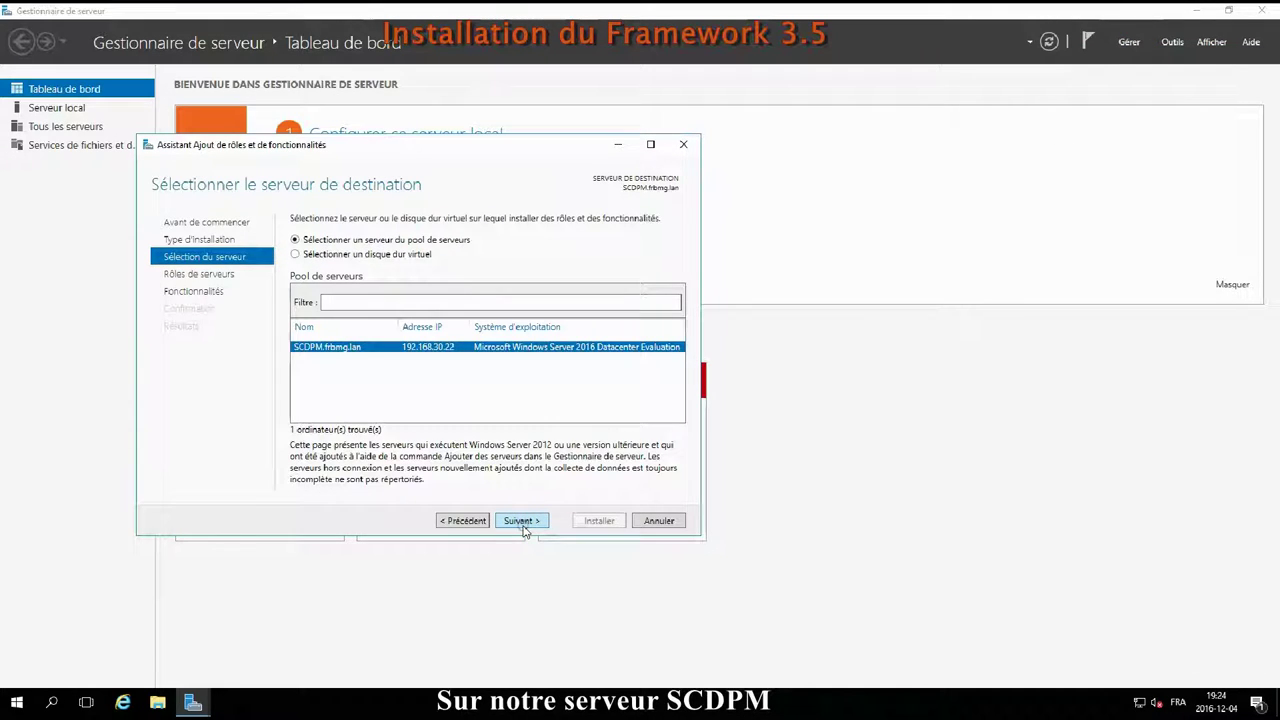
pyautogui.click(522, 521)
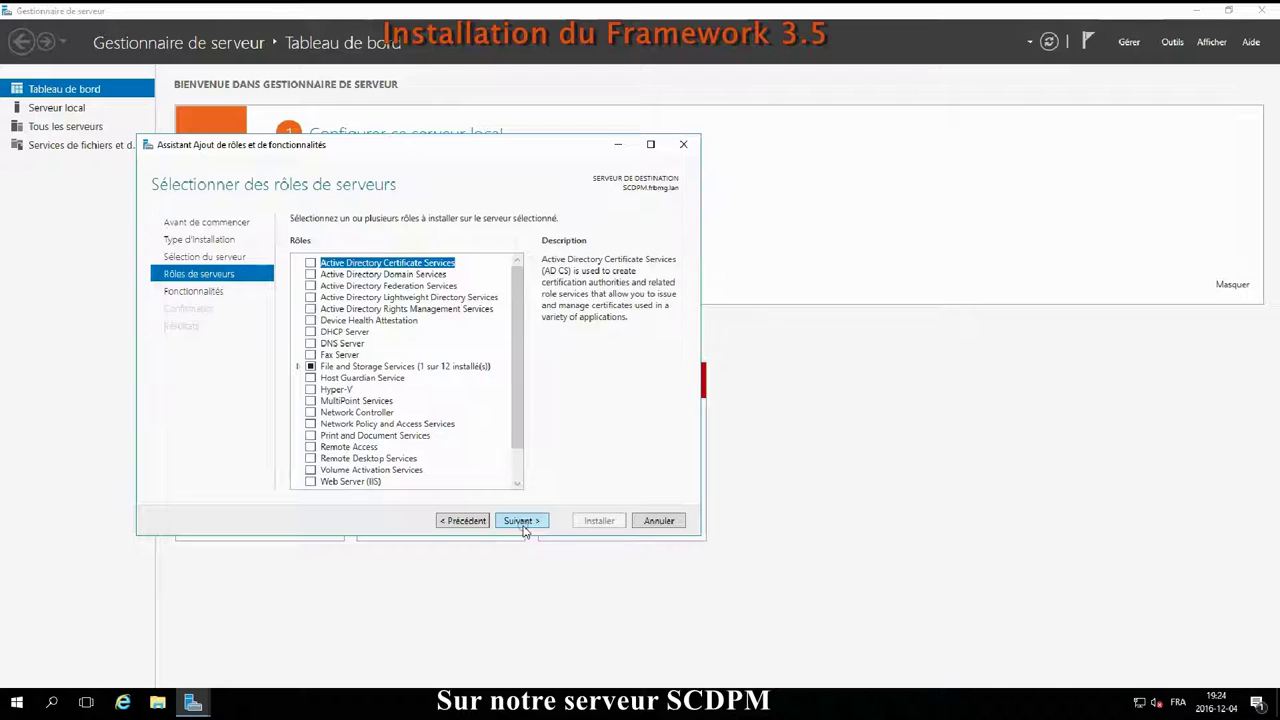
pyautogui.click(522, 524)
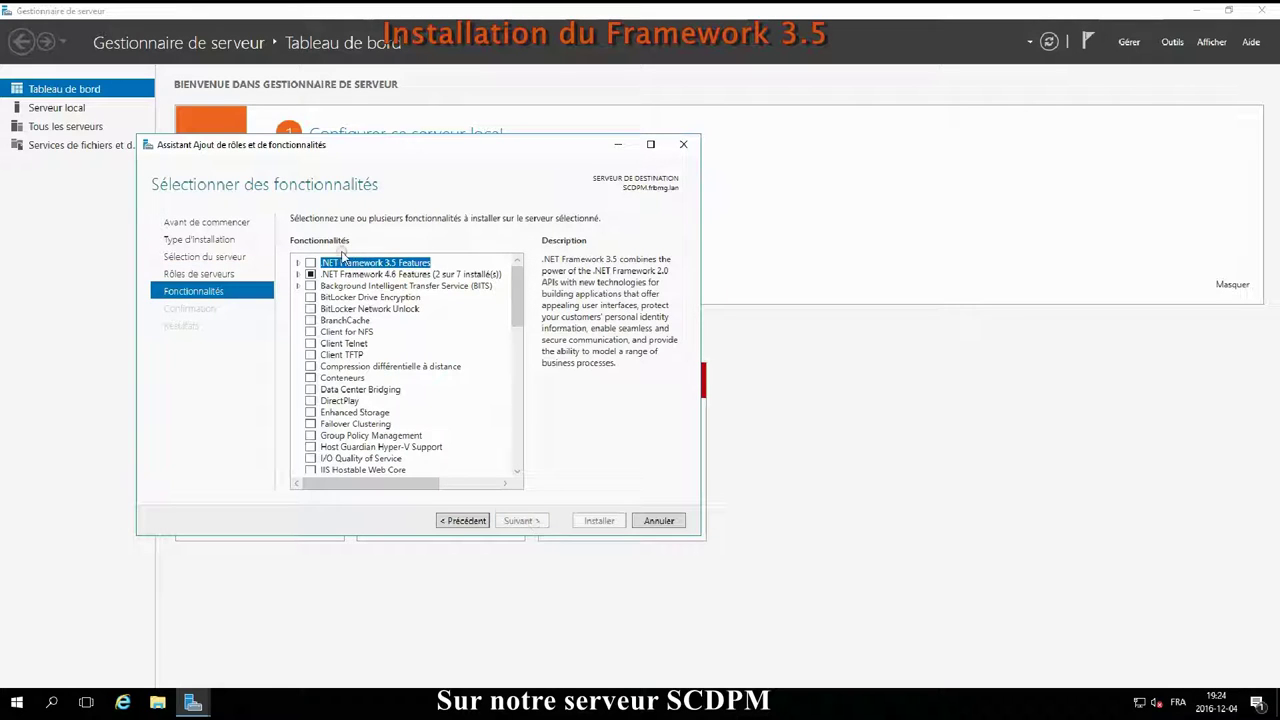
pyautogui.click(310, 262)
pyautogui.click(522, 522)
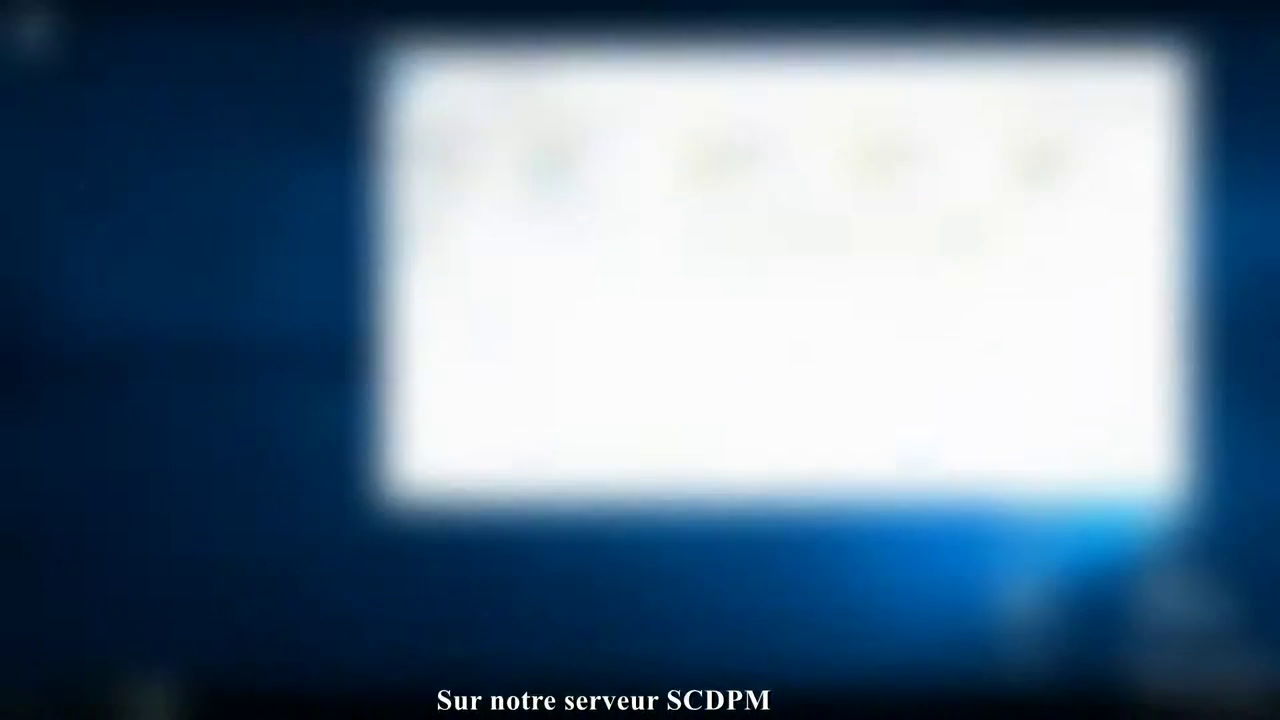
# Step: Launch SQL Server 2014 setup from DVD drive D: in File Explorer and allow it to make changes
pyautogui.click(423, 229)
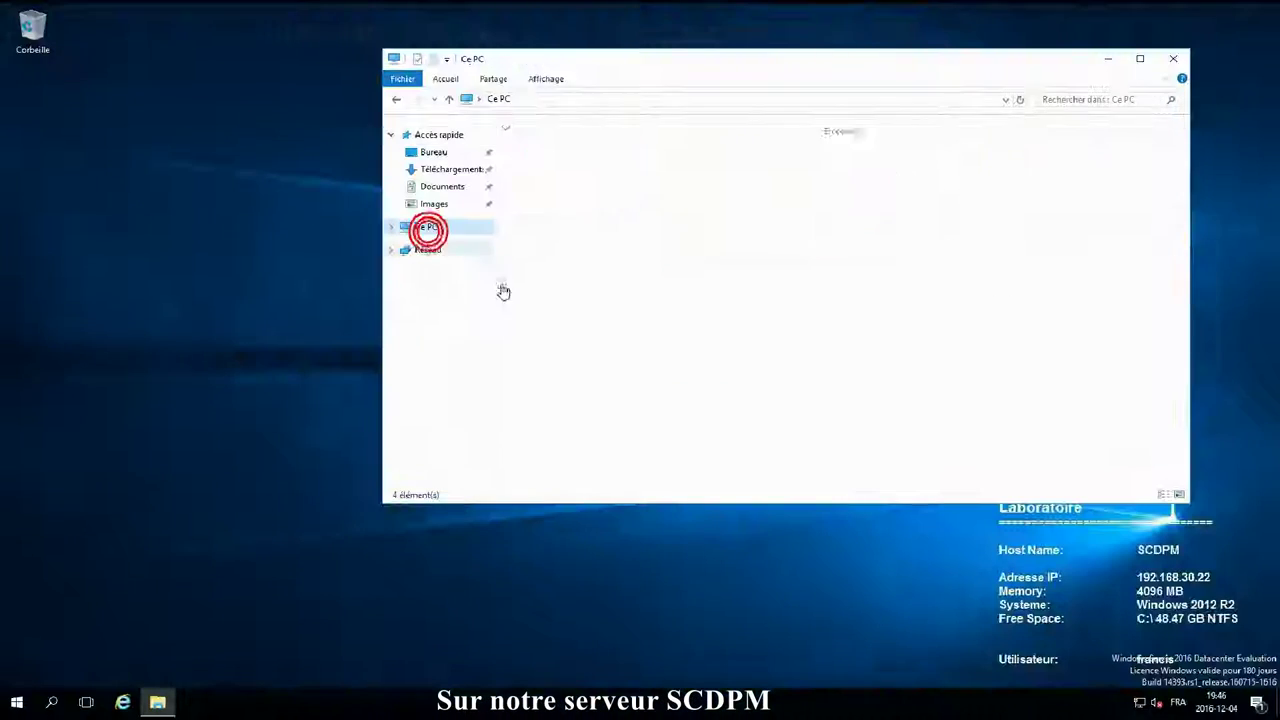
pyautogui.doubleClick(743, 258)
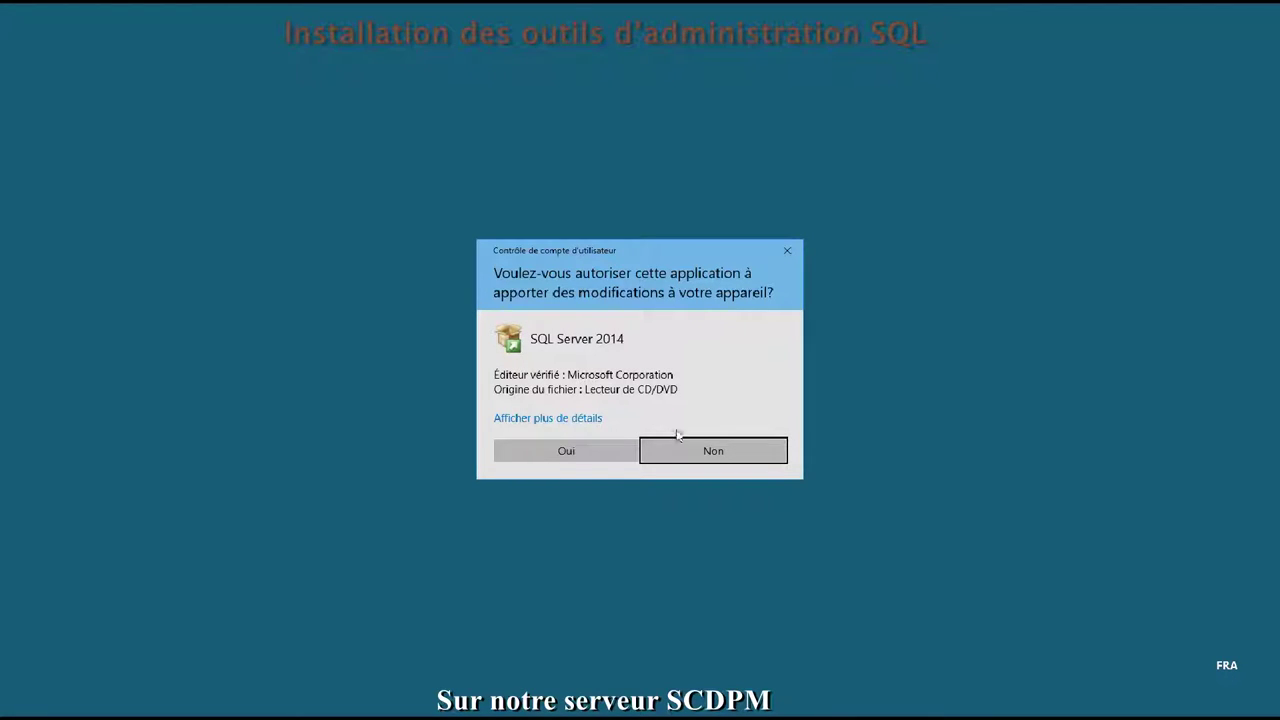
pyautogui.click(594, 459)
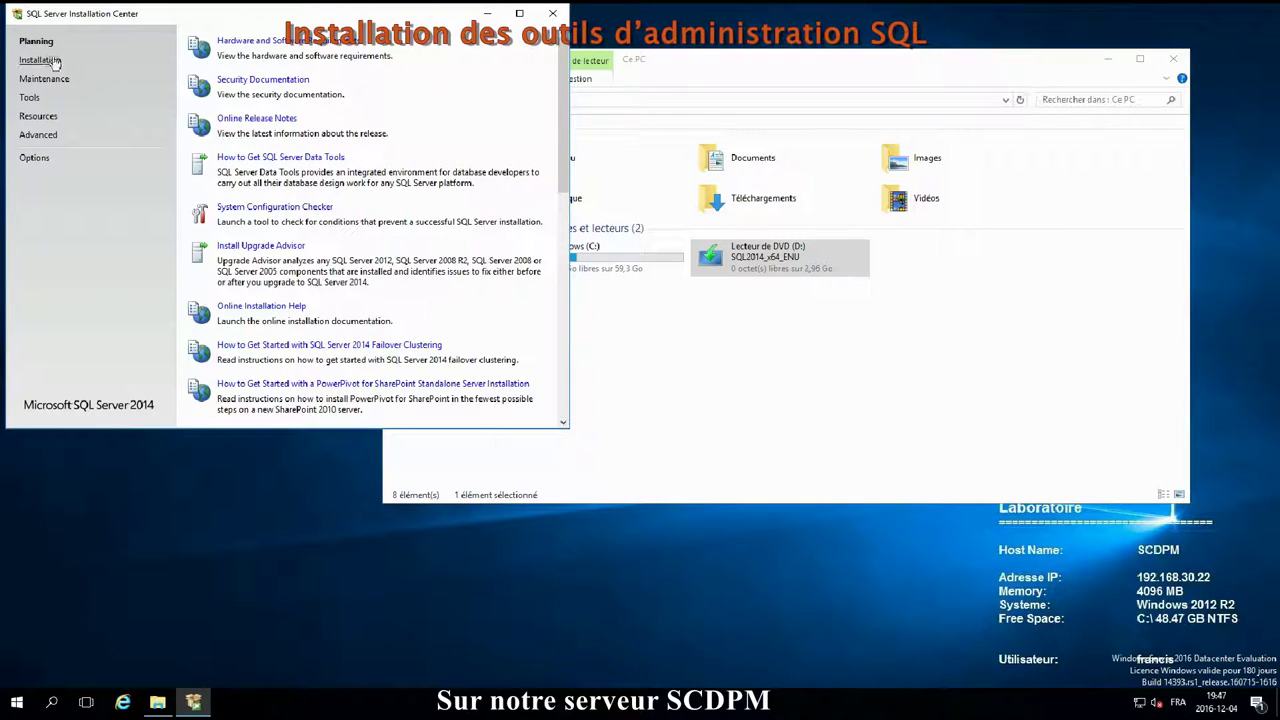
# Step: Start a new stand-alone SQL Server 2014 installation and accept the license terms, leaving the Microsoft Update check off
pyautogui.click(42, 62)
pyautogui.click(297, 42)
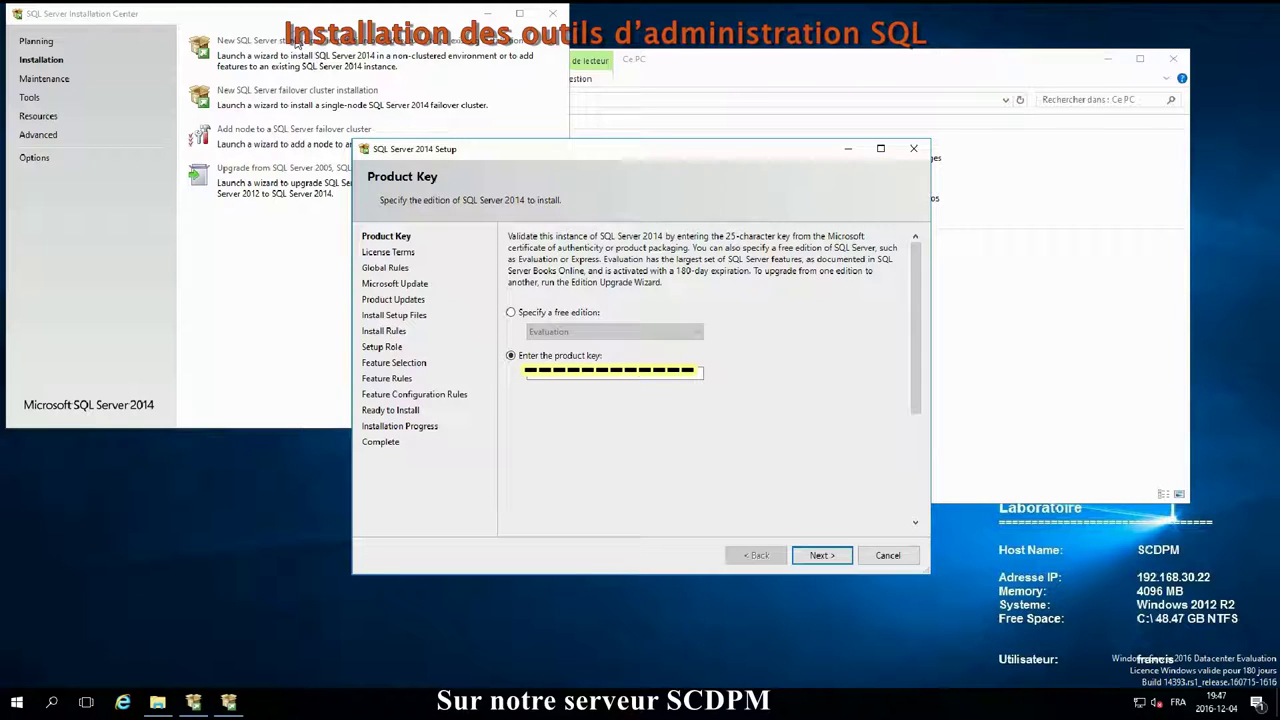
pyautogui.click(813, 560)
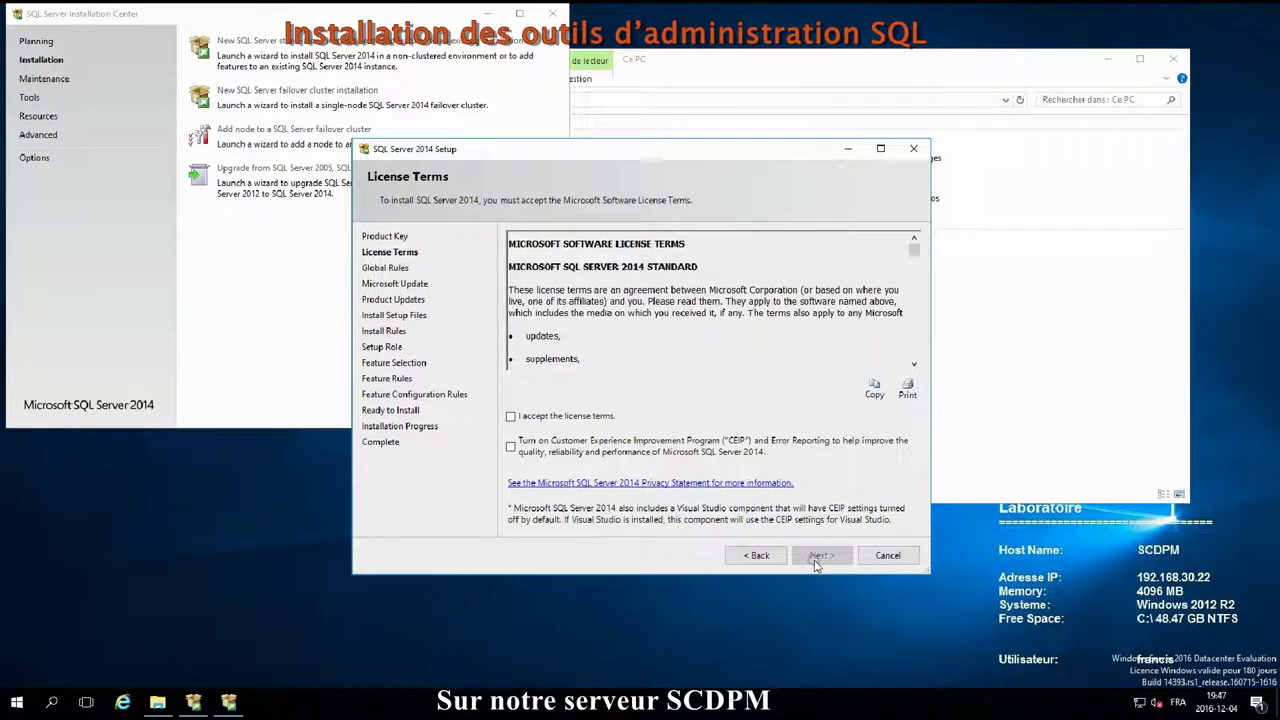
pyautogui.click(510, 416)
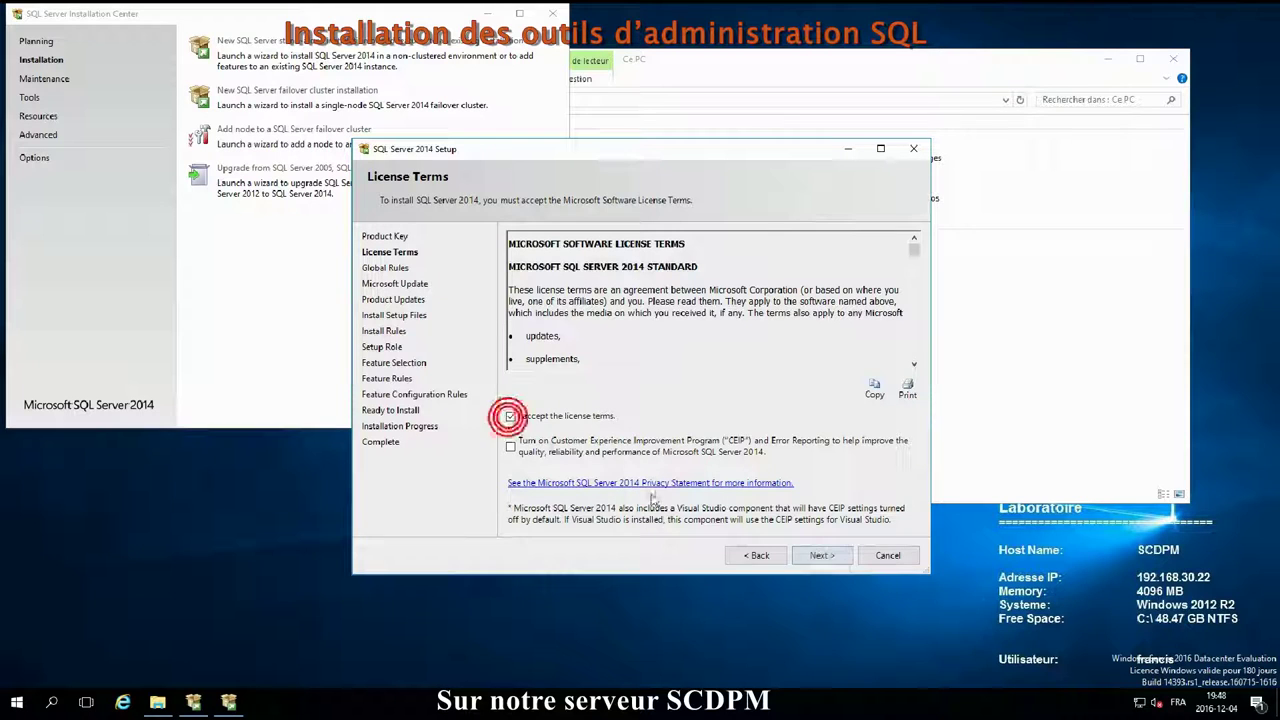
pyautogui.click(830, 555)
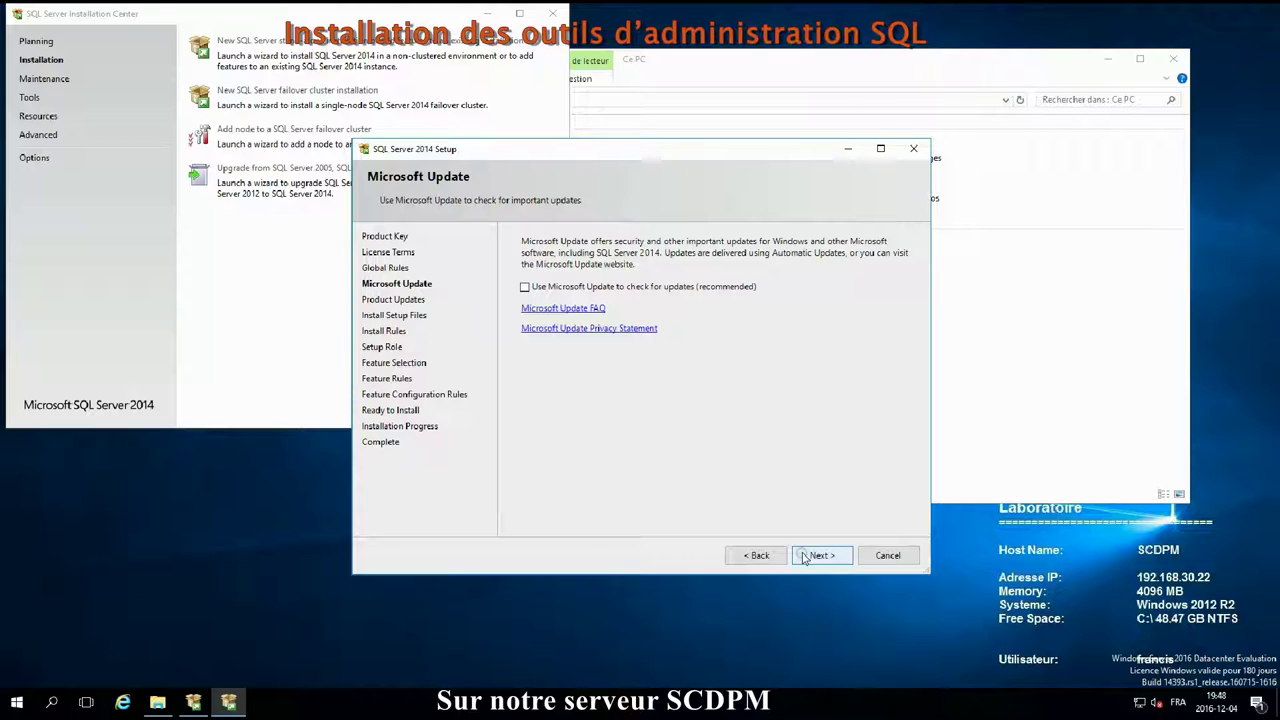
pyautogui.click(810, 555)
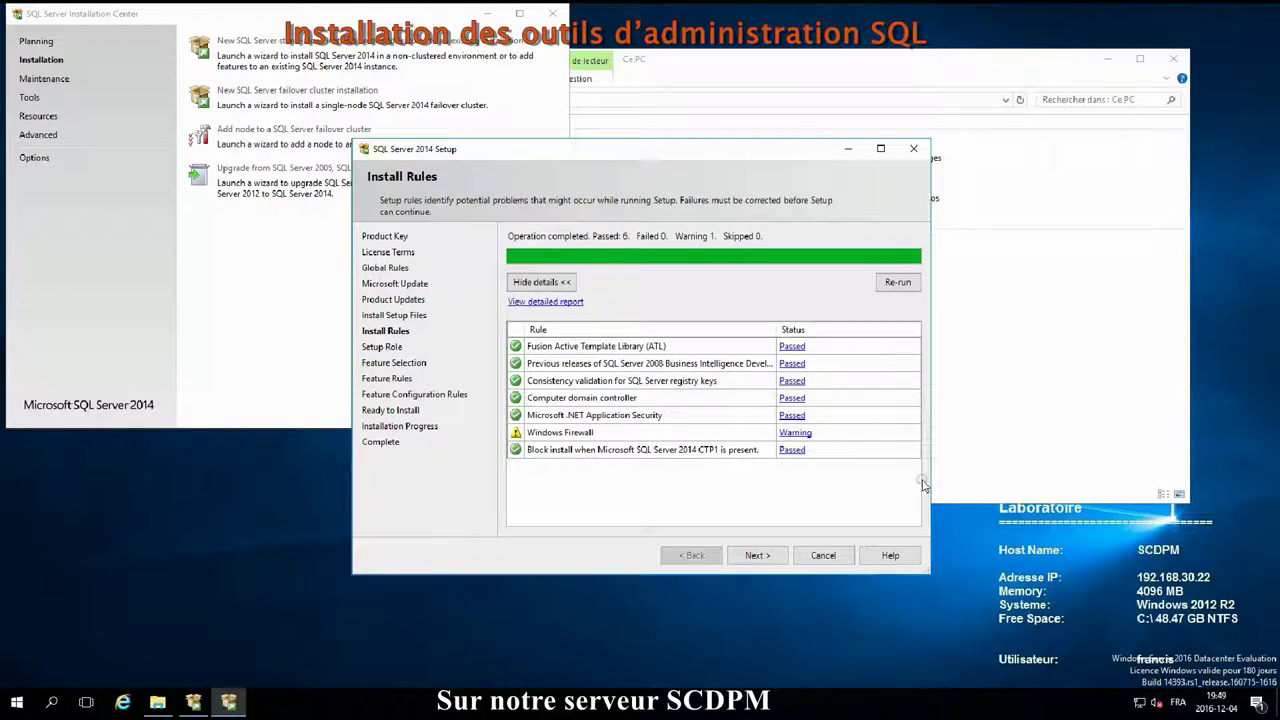
# Step: Install only the Management Tools - Basic and Management Tools - Complete features, and close SQL Server Setup and the Installation Center
pyautogui.click(745, 558)
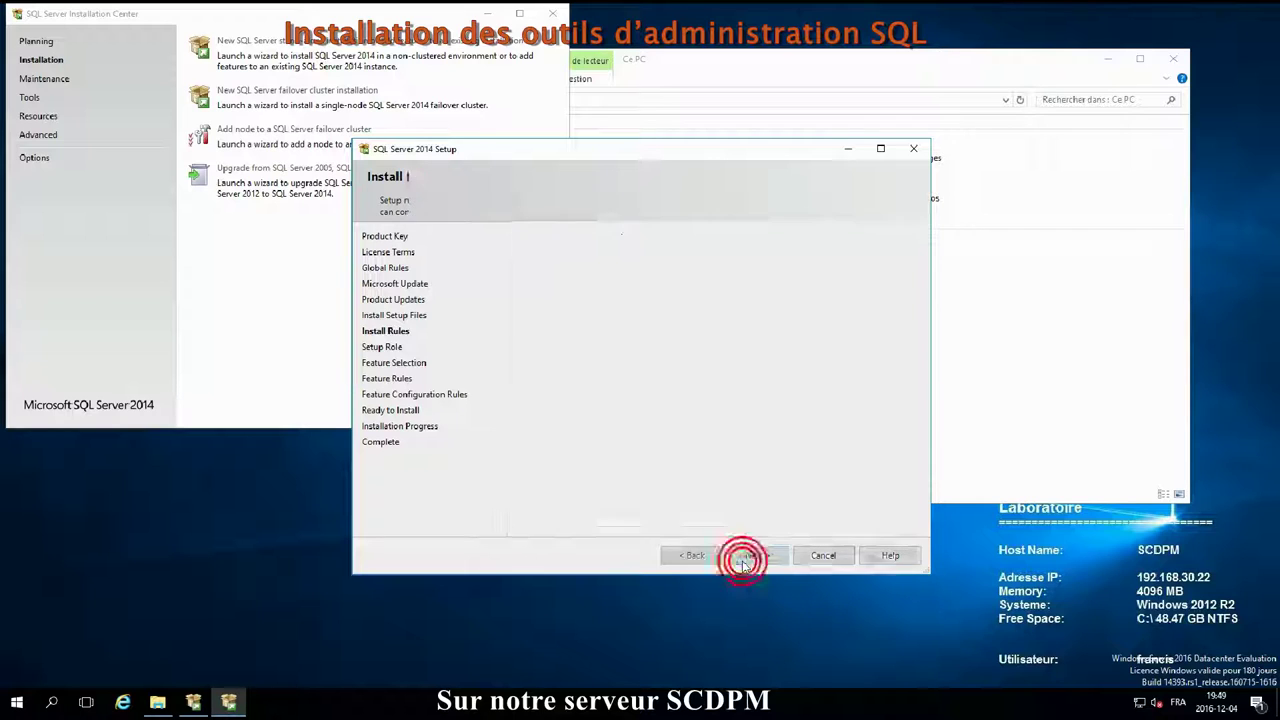
pyautogui.click(743, 563)
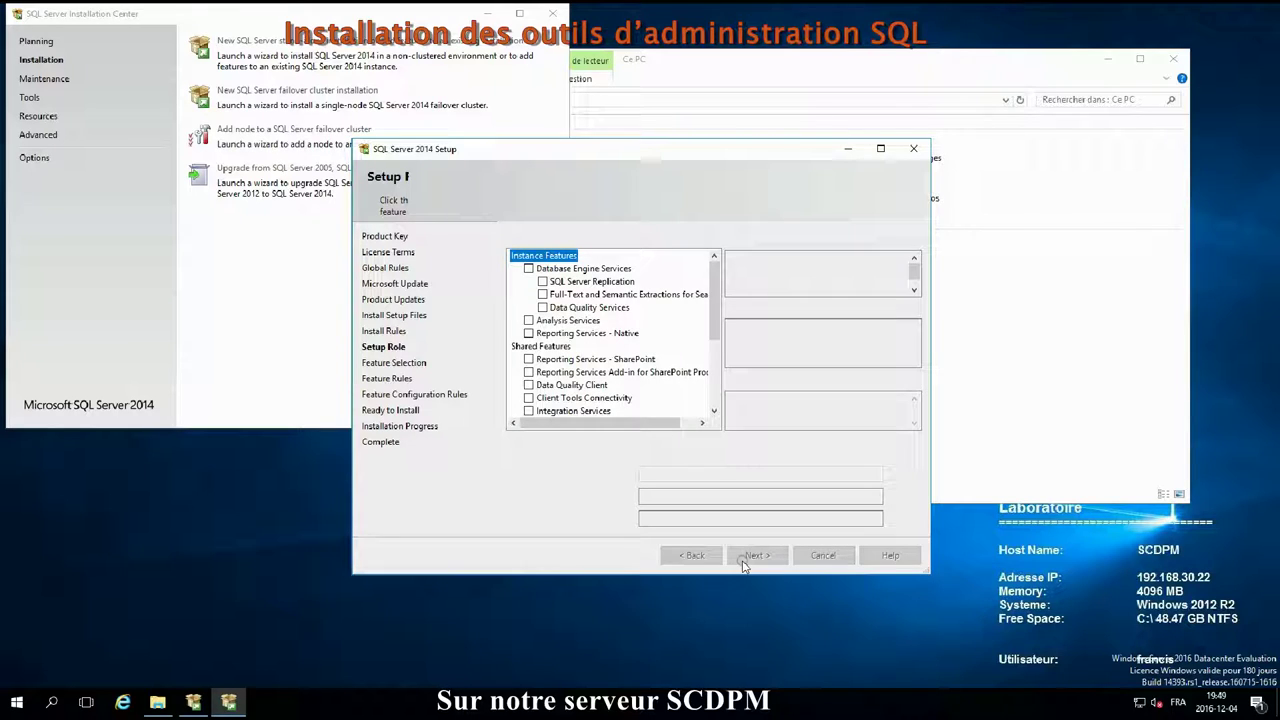
pyautogui.click(715, 363)
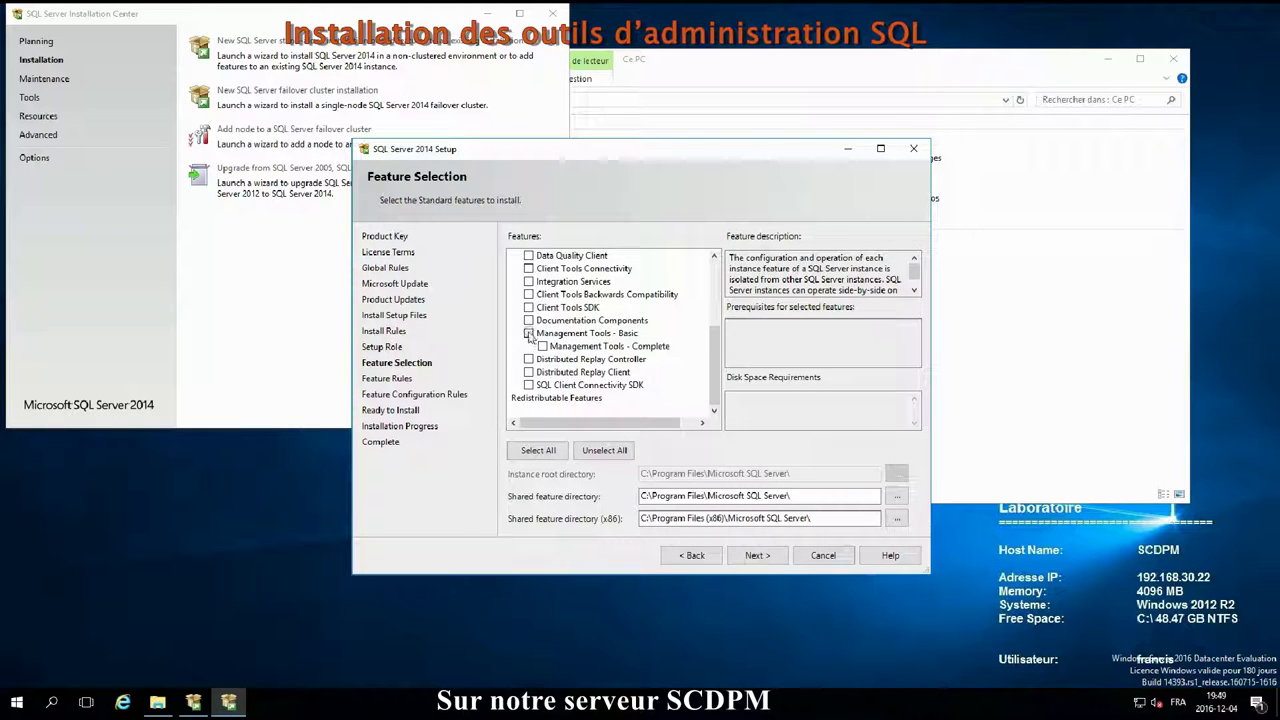
pyautogui.click(529, 334)
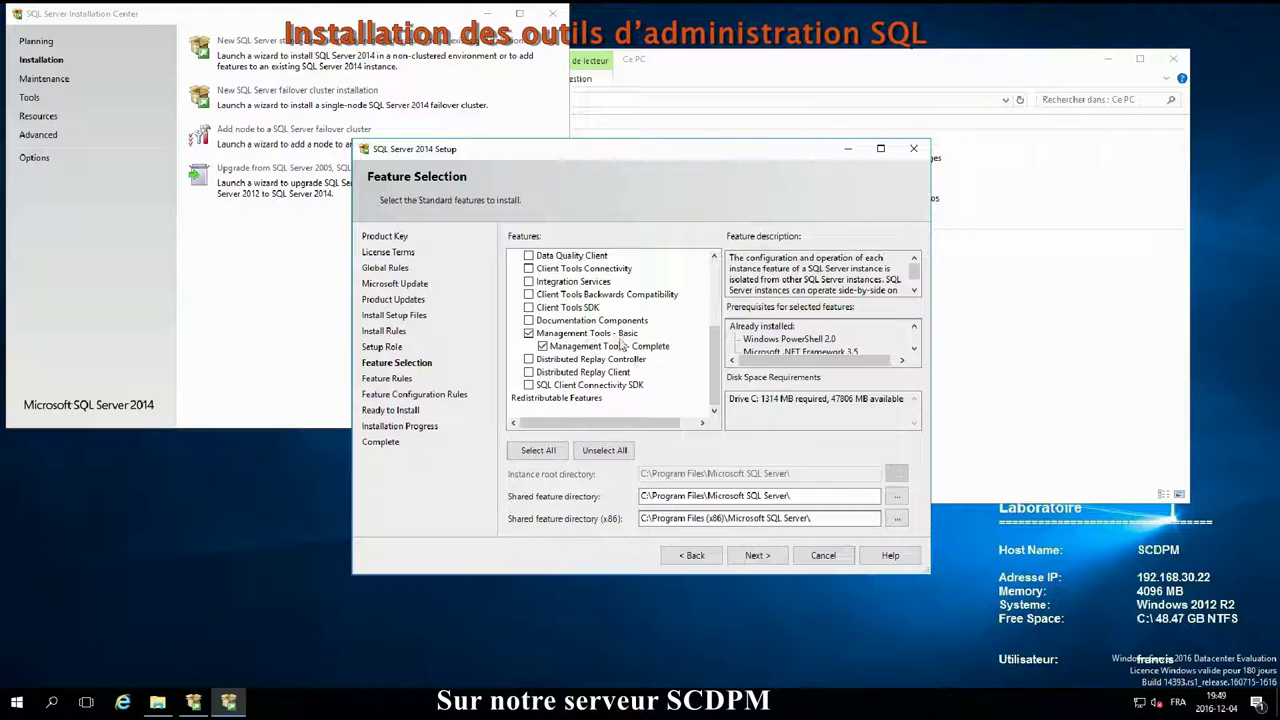
pyautogui.click(759, 561)
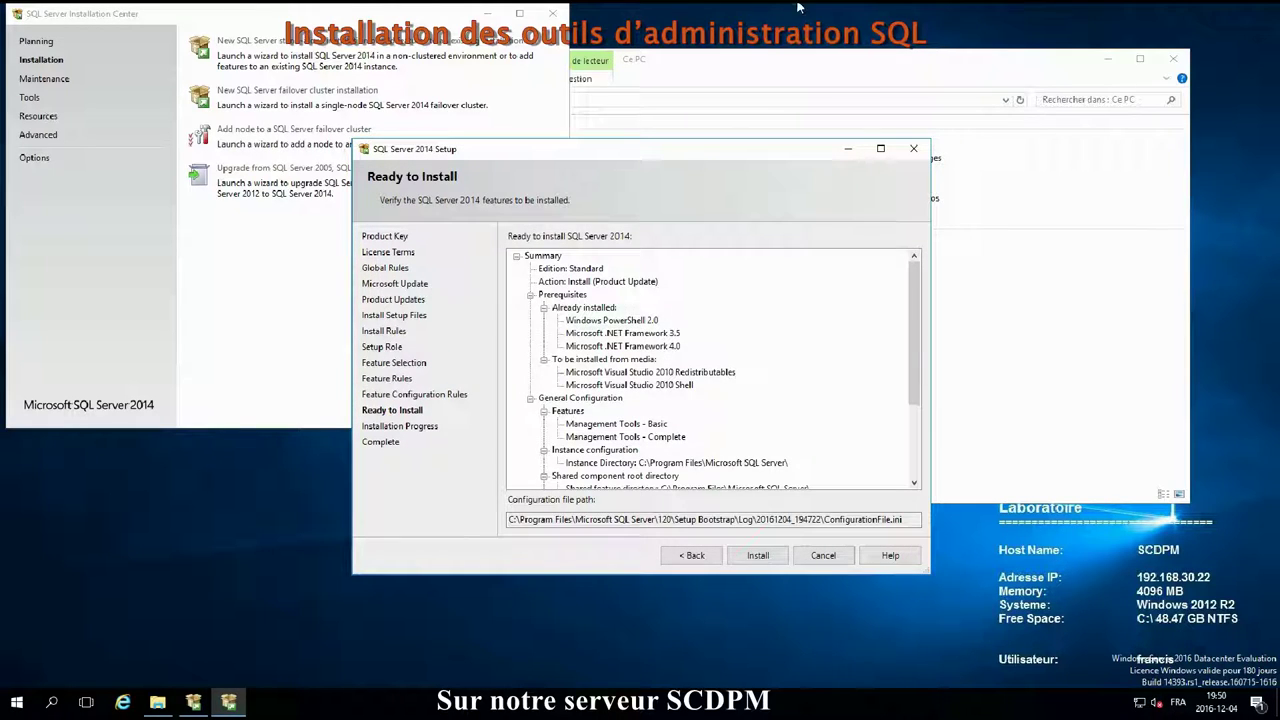
pyautogui.click(762, 556)
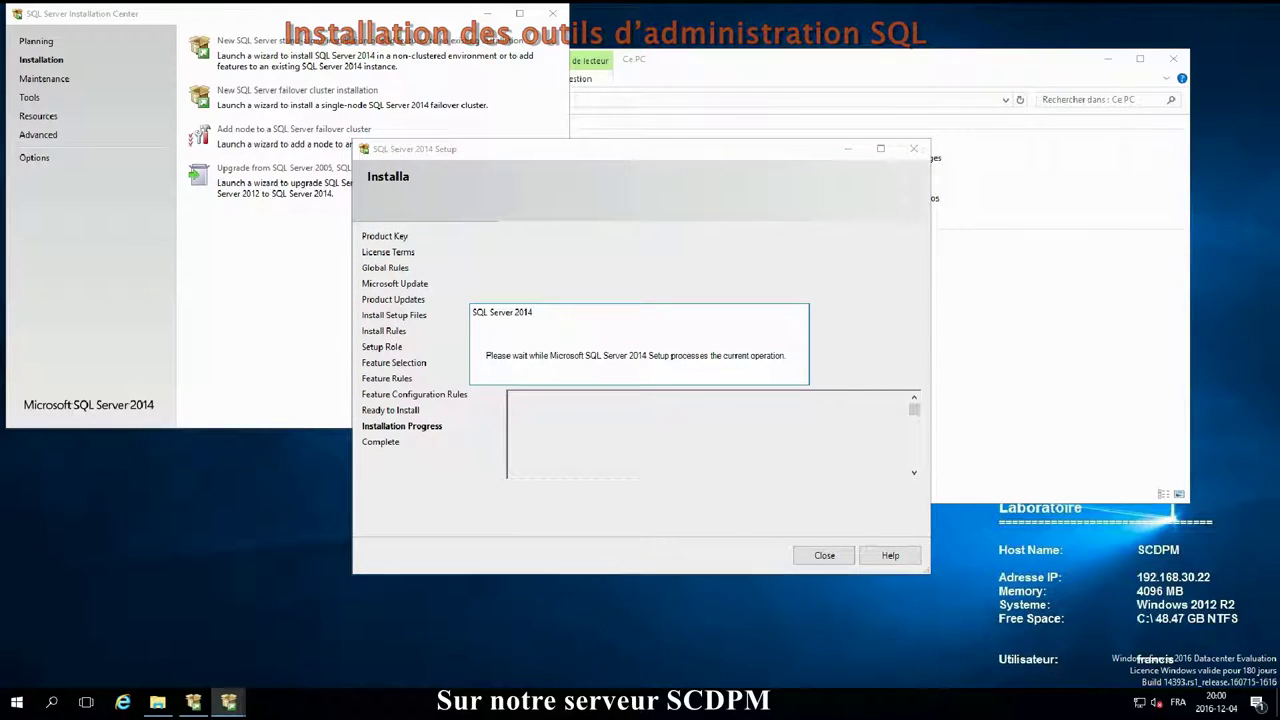
pyautogui.click(826, 558)
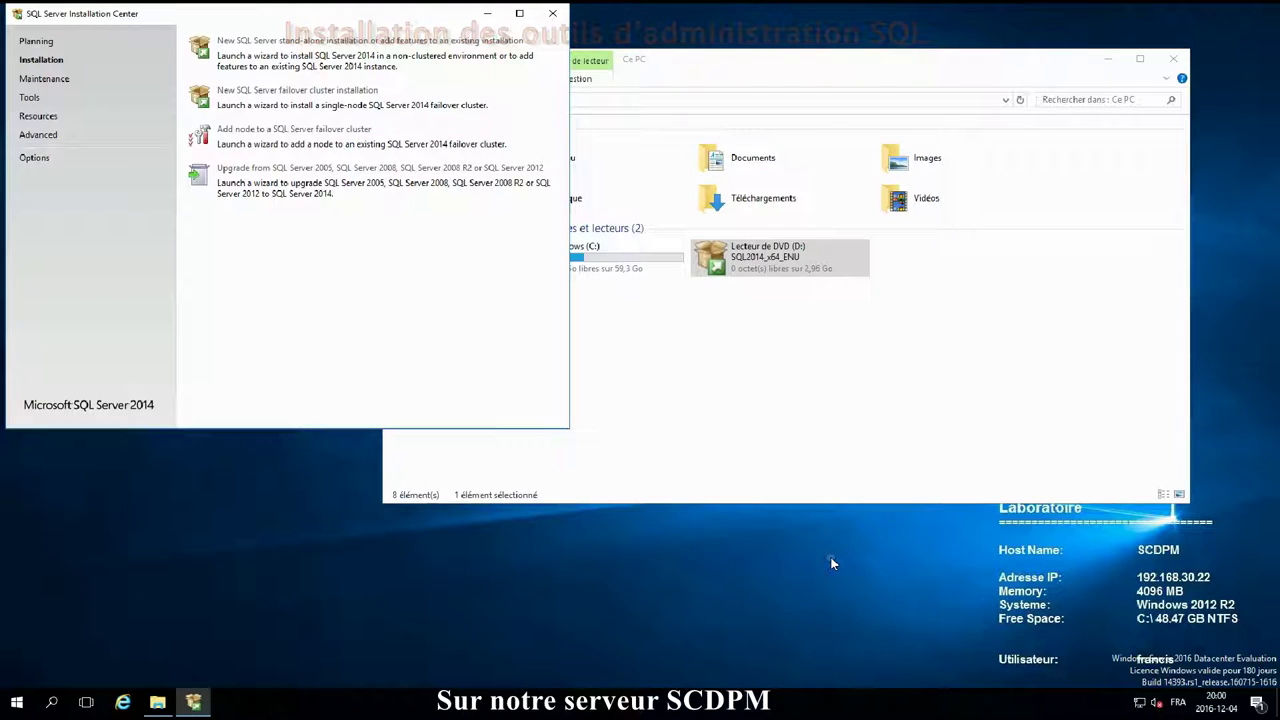
pyautogui.click(553, 15)
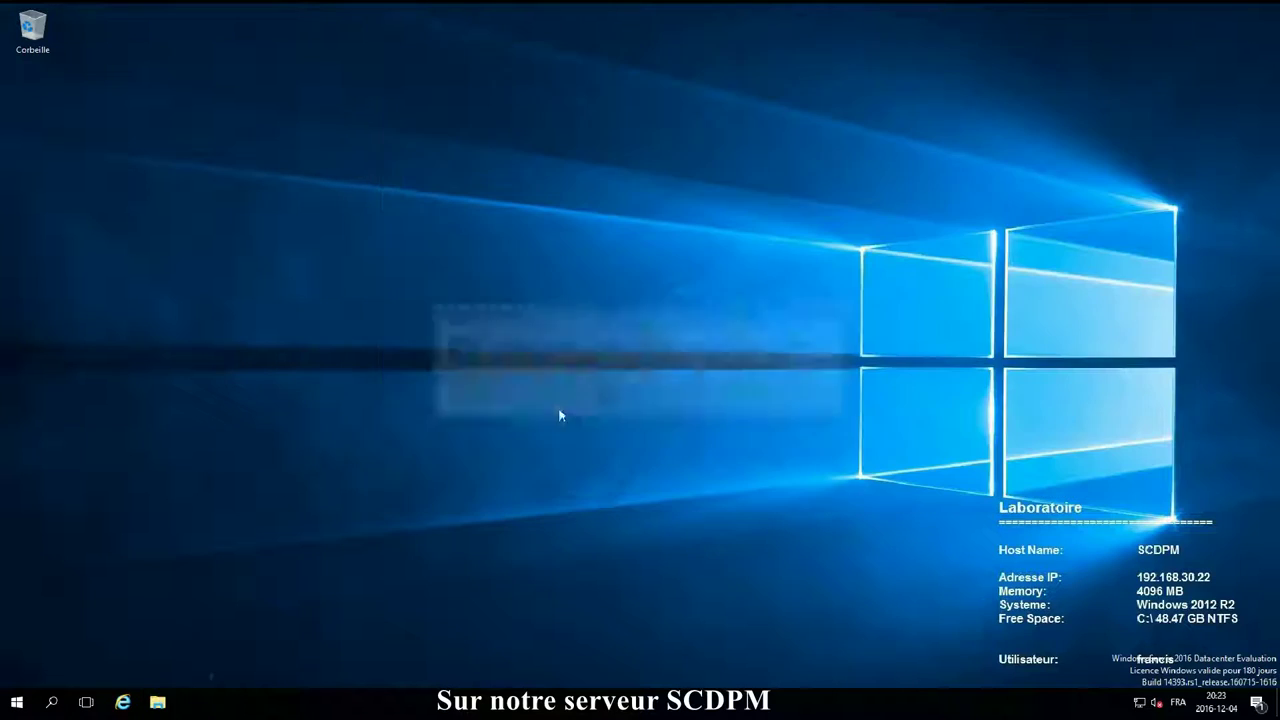
# Step: Launch the System Center 2016 Data Protection Manager Setup.exe from the C:\Sources folder in File Explorer
pyautogui.click(158, 703)
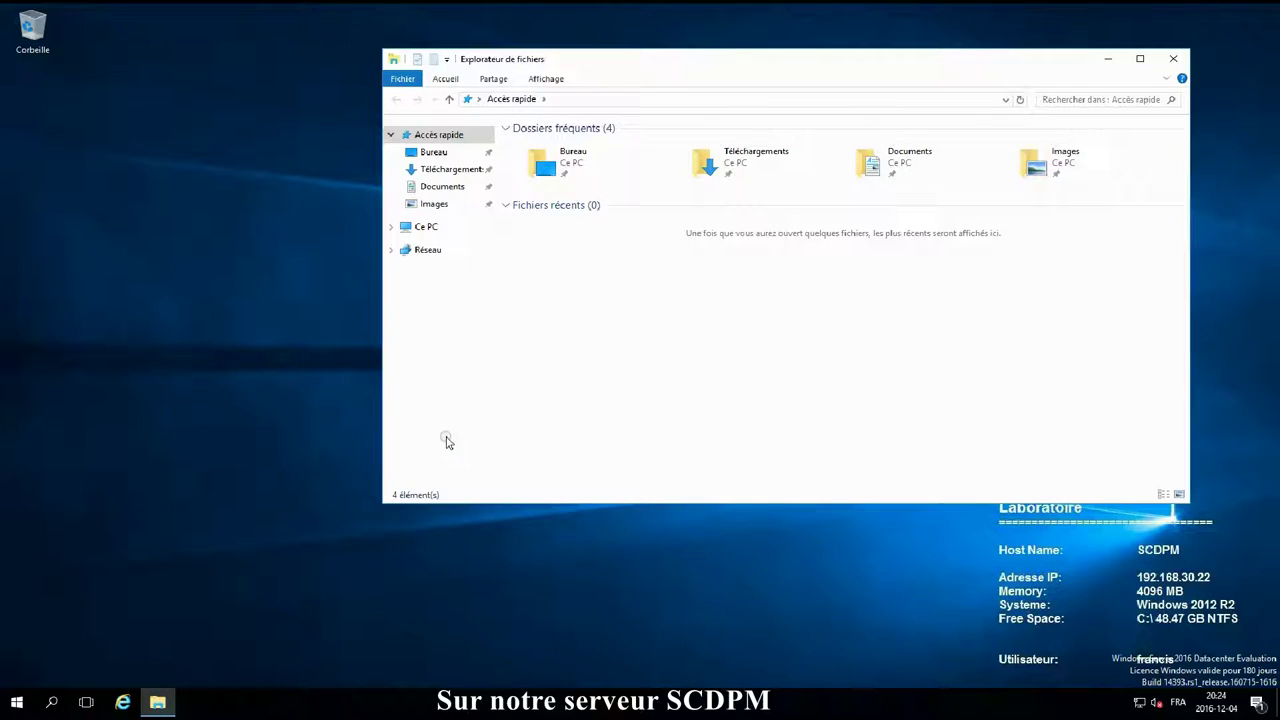
pyautogui.click(422, 227)
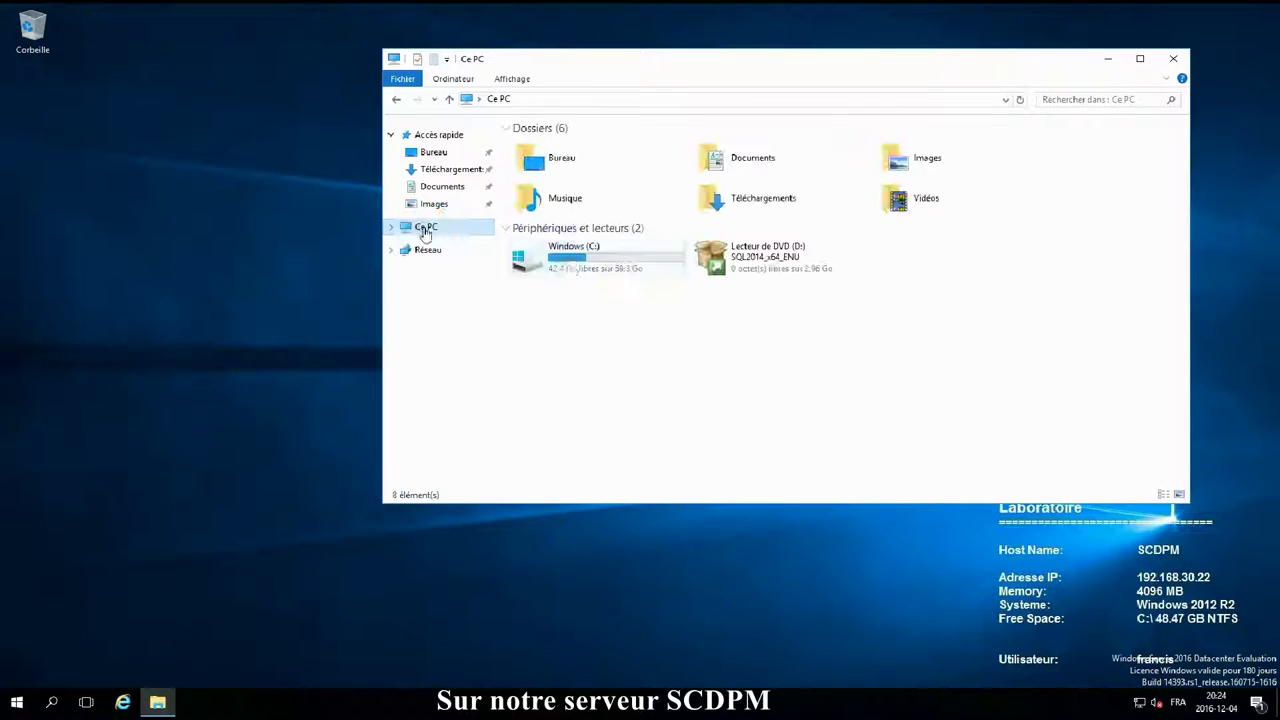
pyautogui.click(570, 266)
pyautogui.doubleClick(570, 266)
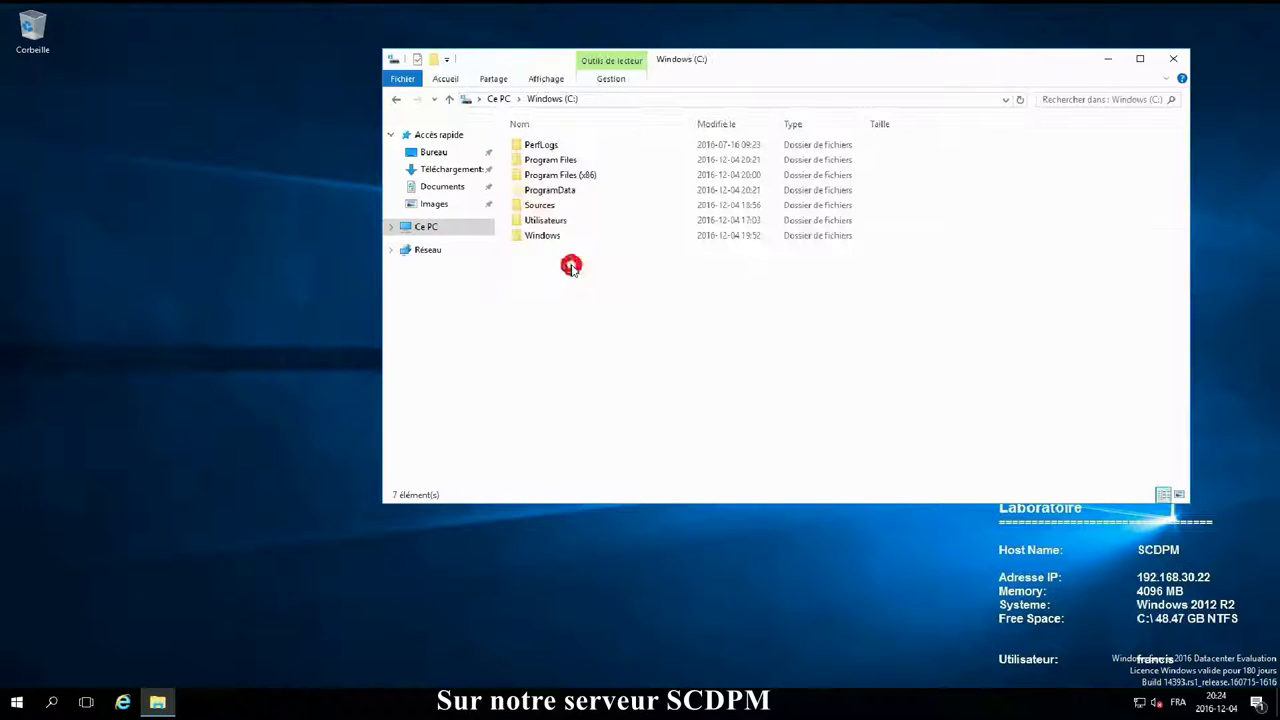
pyautogui.doubleClick(536, 208)
pyautogui.scroll(-4, 598, 330)
pyautogui.doubleClick(538, 474)
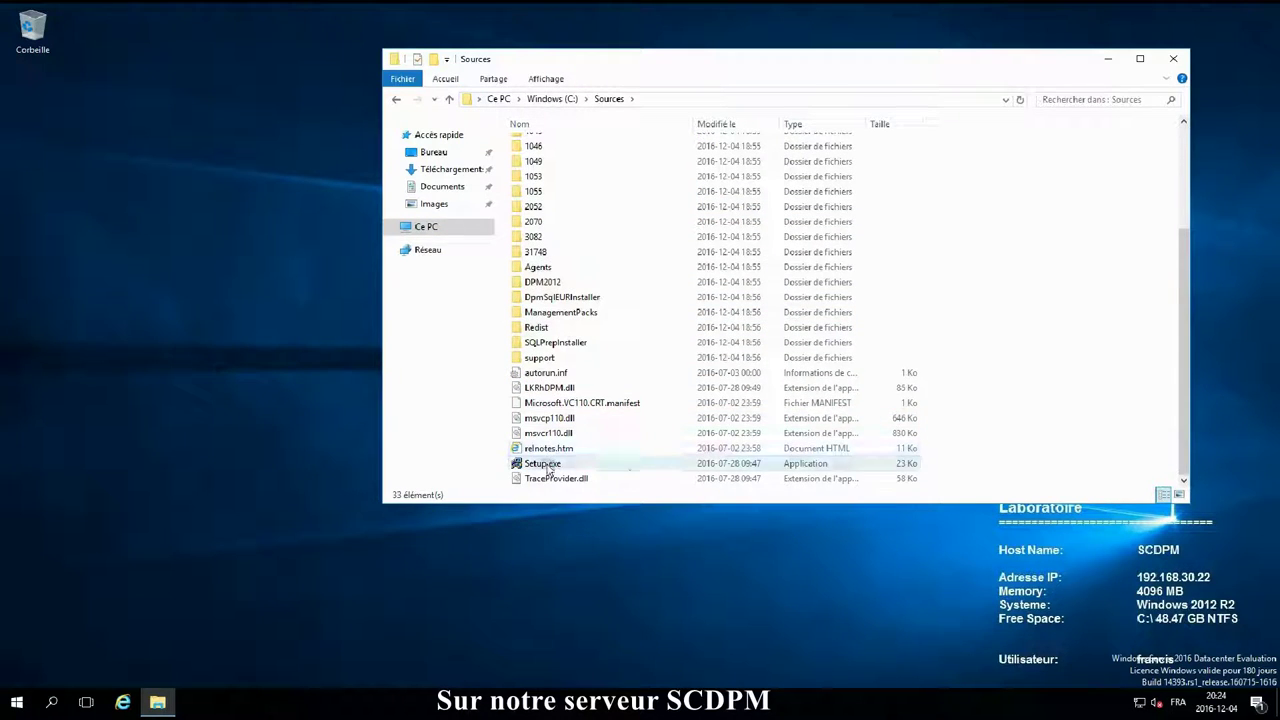
pyautogui.click(596, 451)
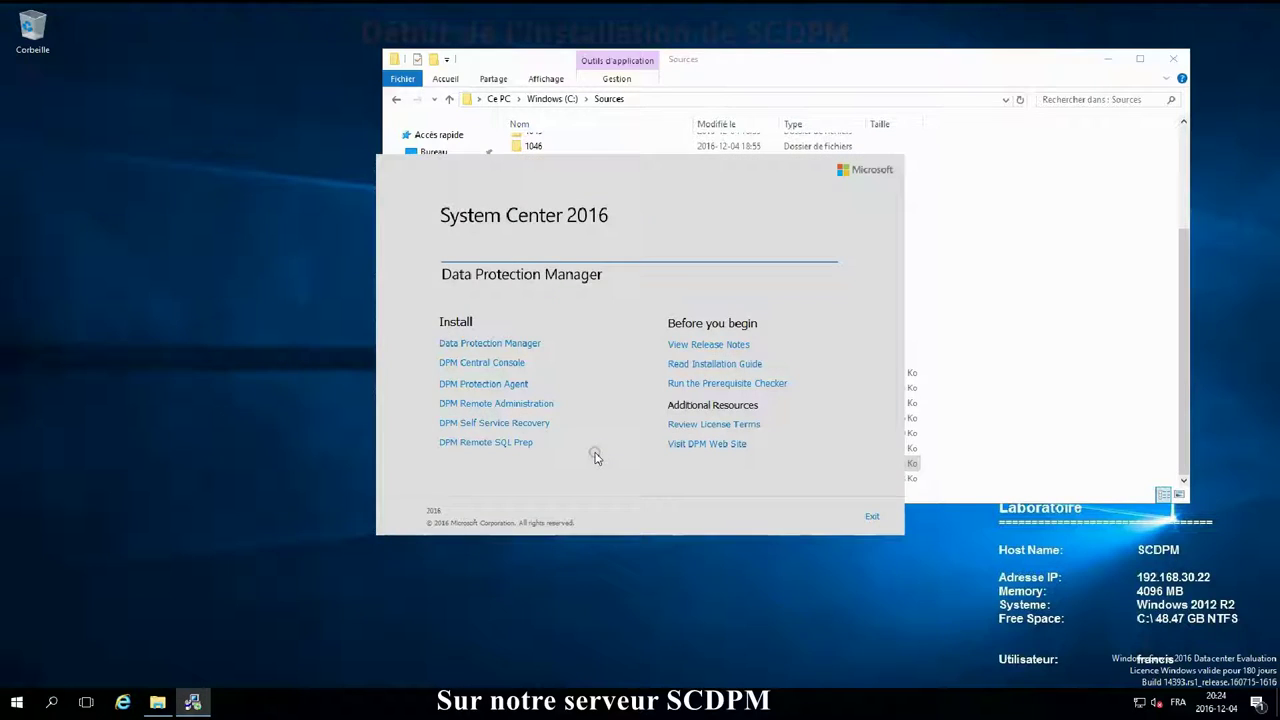
# Step: Start the Data Protection Manager installation, accept the license terms and proceed to the Prerequisites Check stage
pyautogui.click(520, 343)
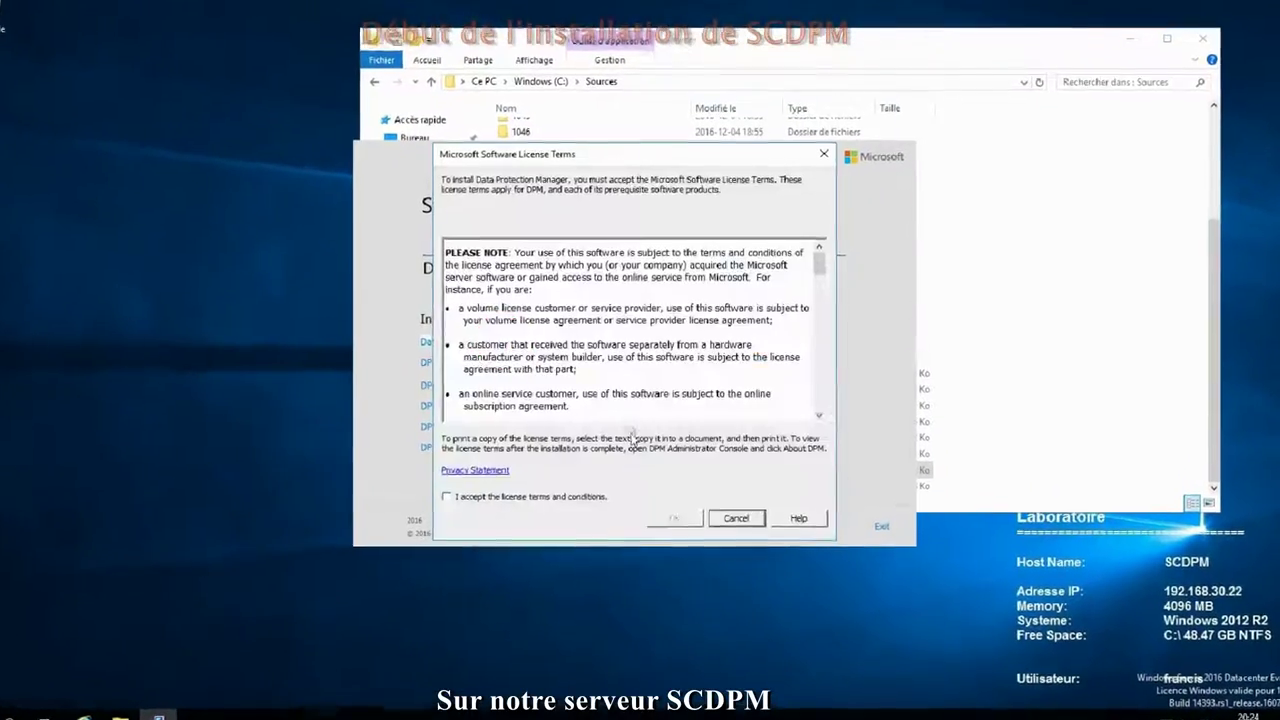
pyautogui.click(446, 496)
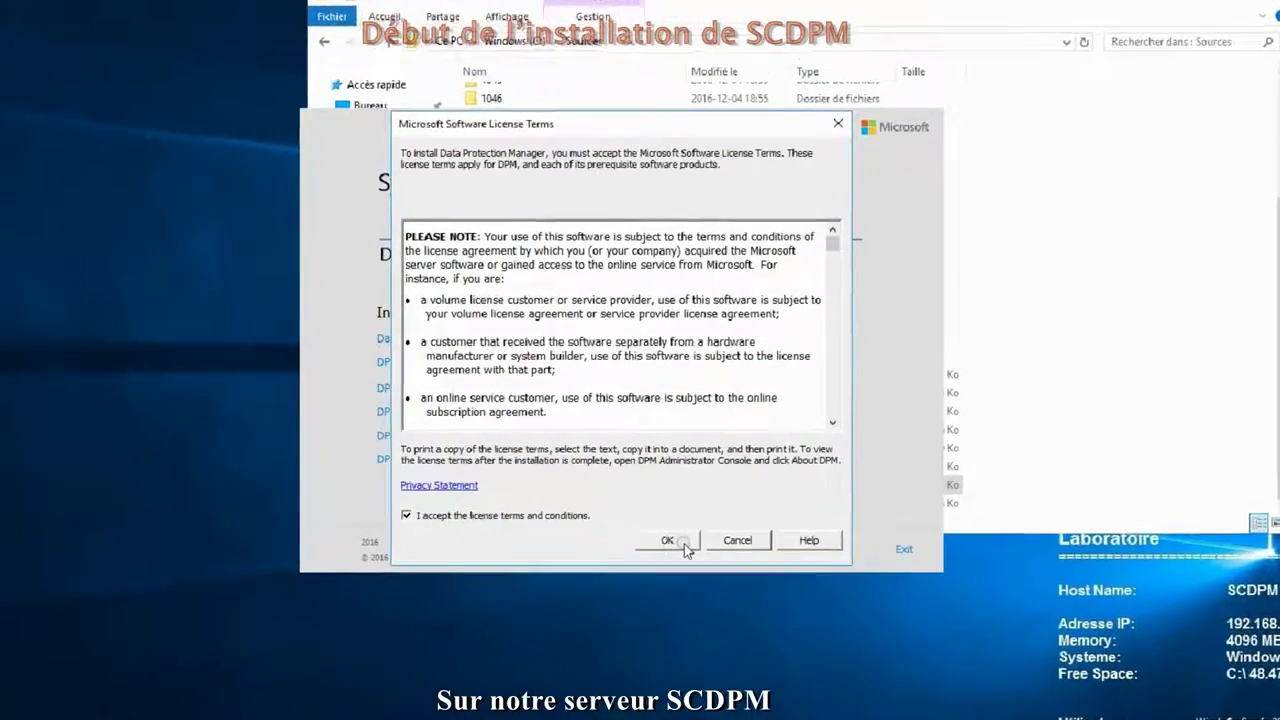
pyautogui.click(674, 518)
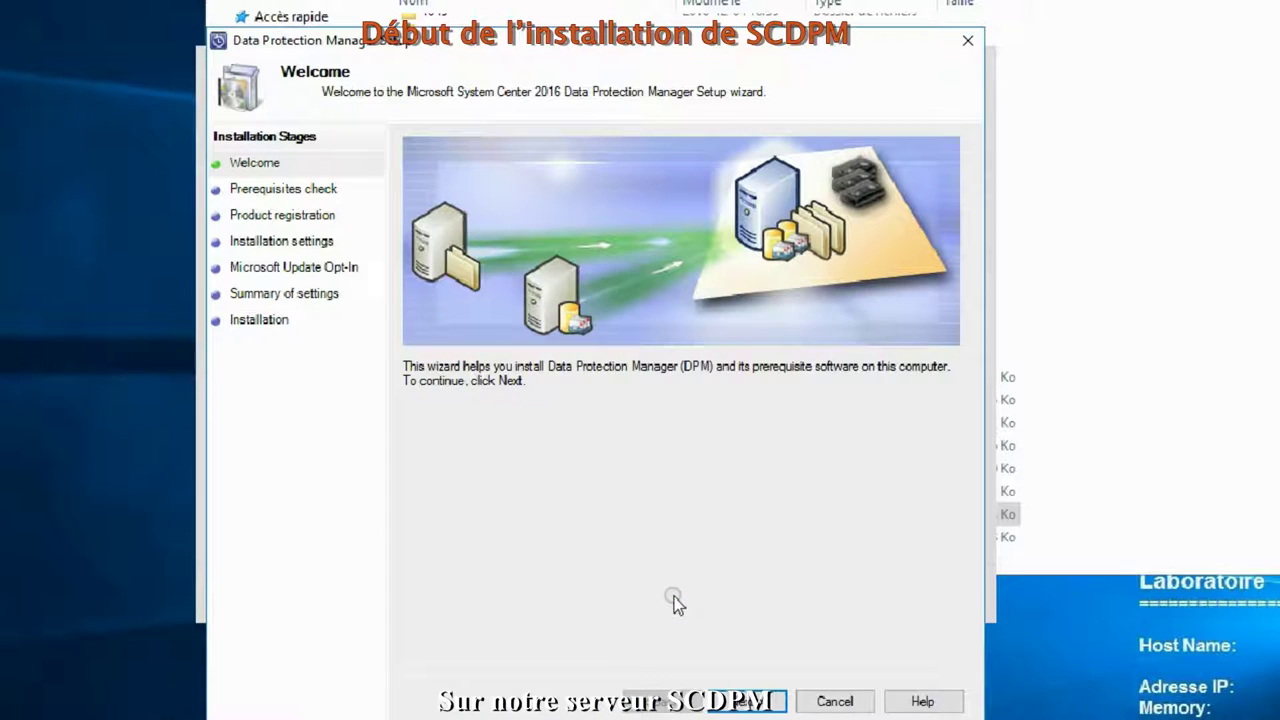
pyautogui.click(748, 702)
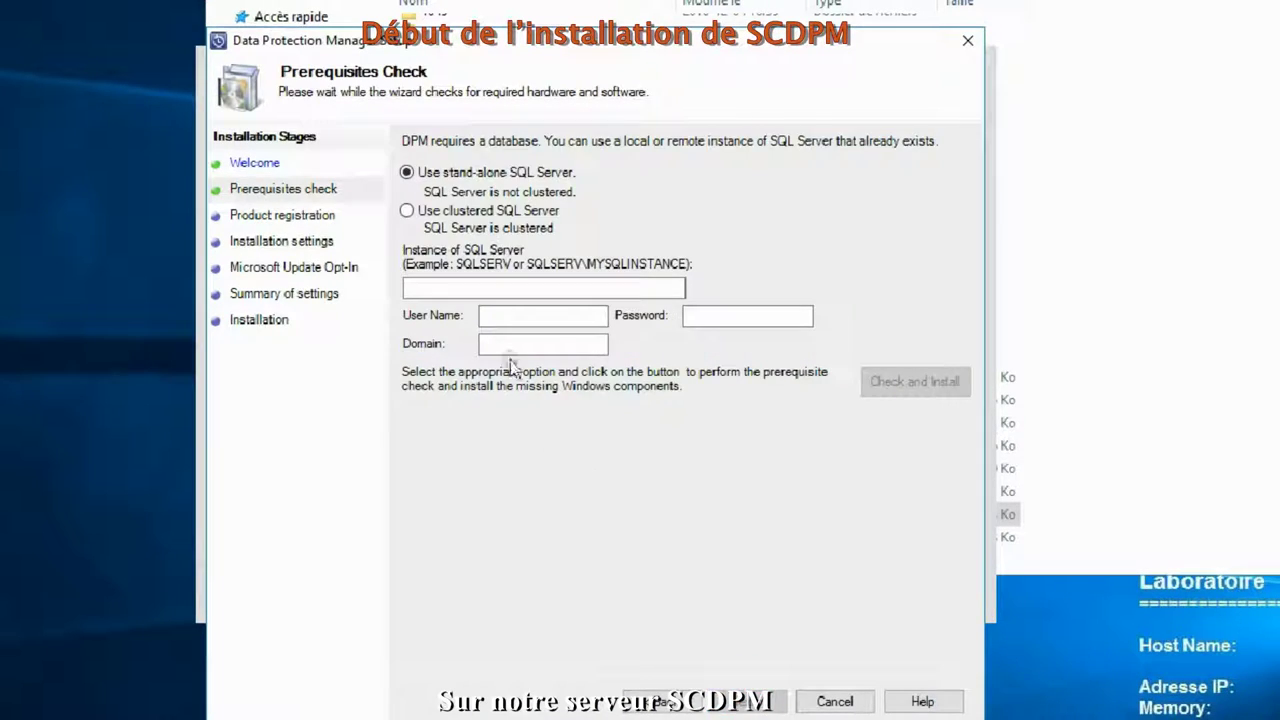
# Step: Specify stand-alone SQL instance labosql with user svc_dpm, the account password and domain frbmg.lan, and run the prerequisite check and install
pyautogui.click(485, 290)
pyautogui.write('la')
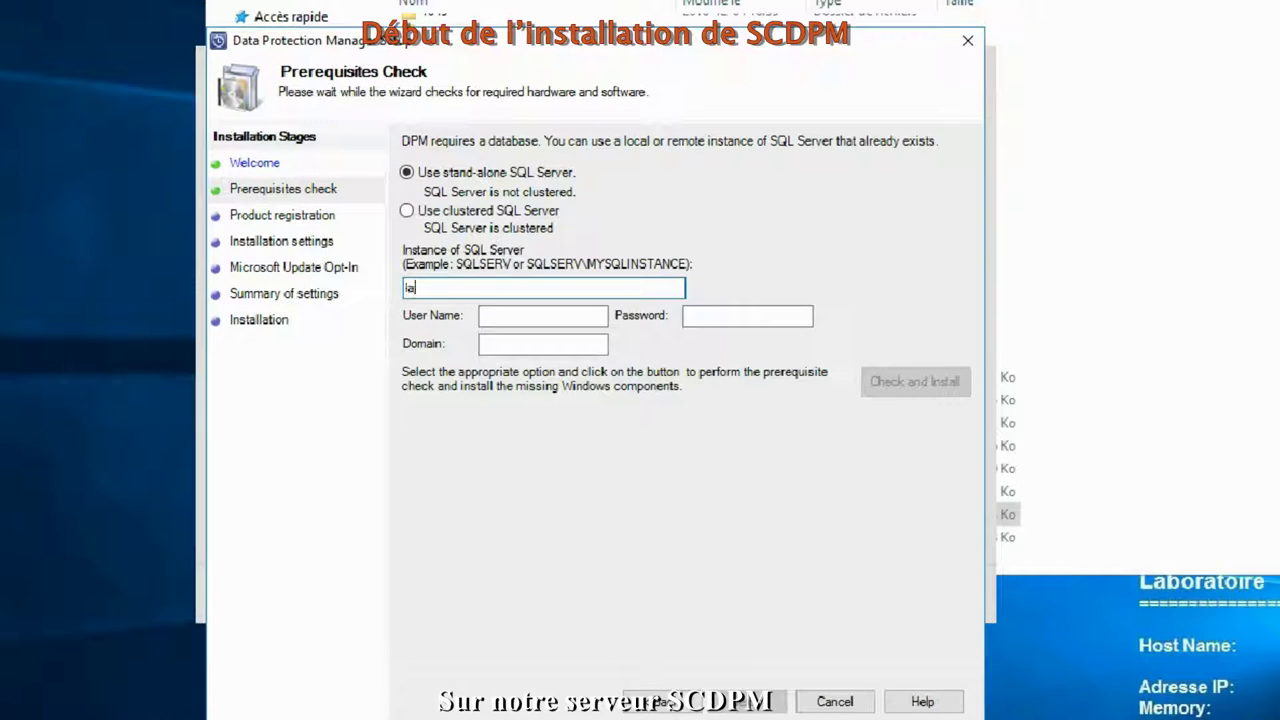
pyautogui.write('bosql')
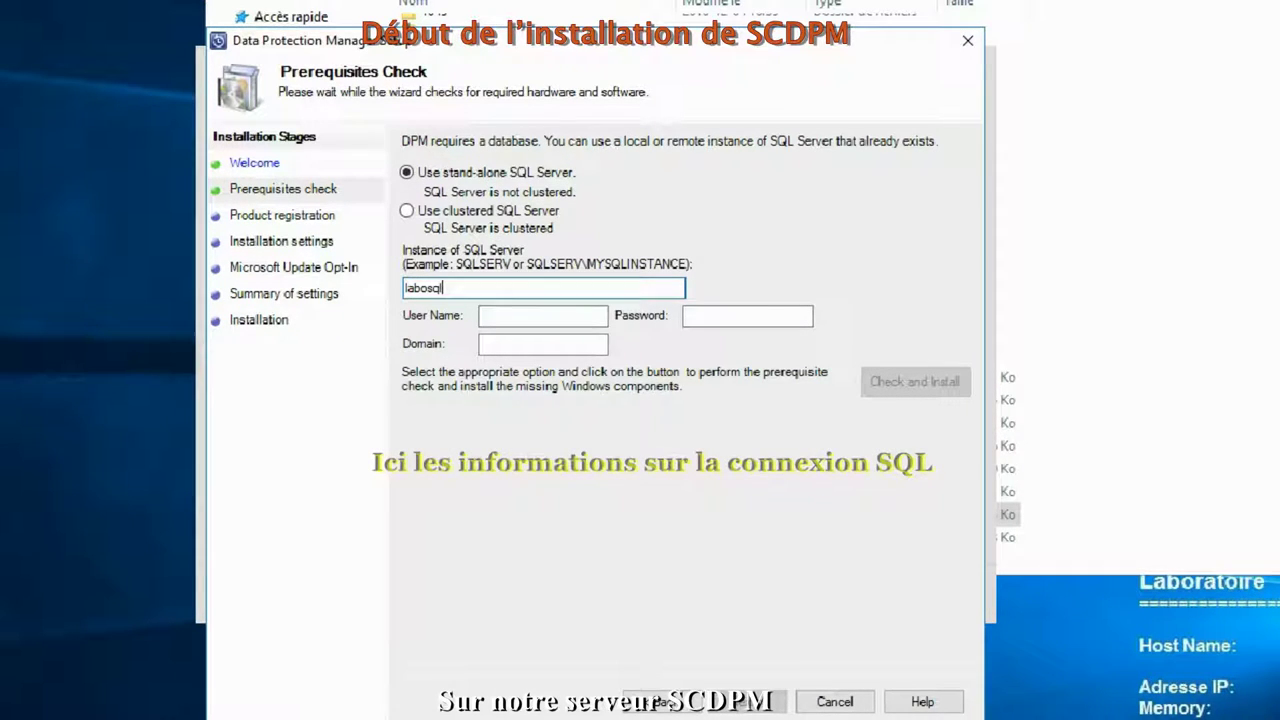
pyautogui.press('Tab')
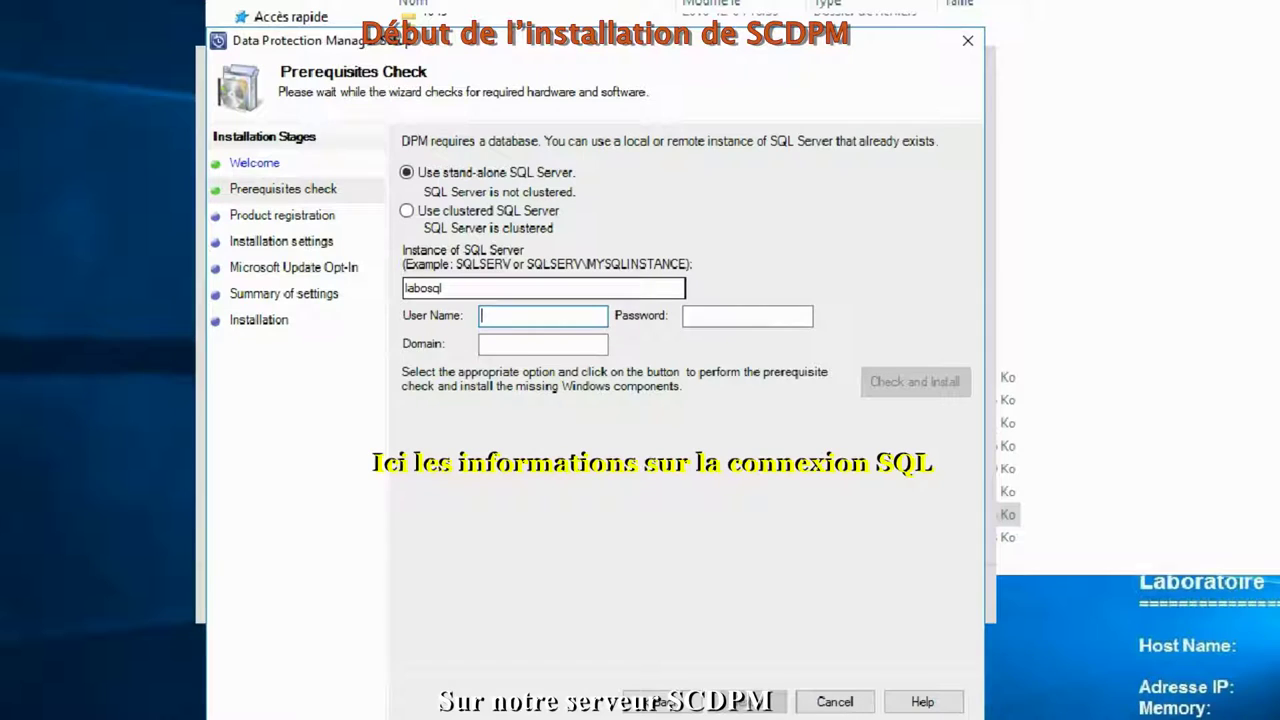
pyautogui.write('svc_')
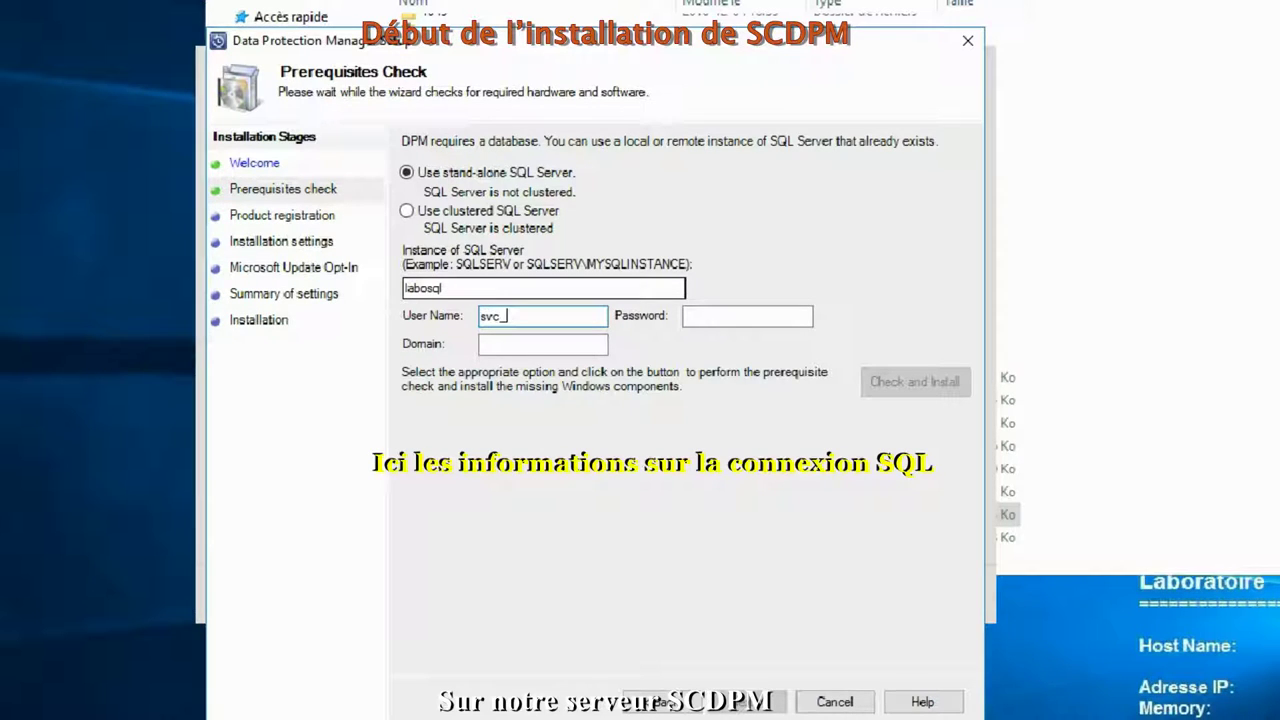
pyautogui.write('dpm')
pyautogui.press('Tab')
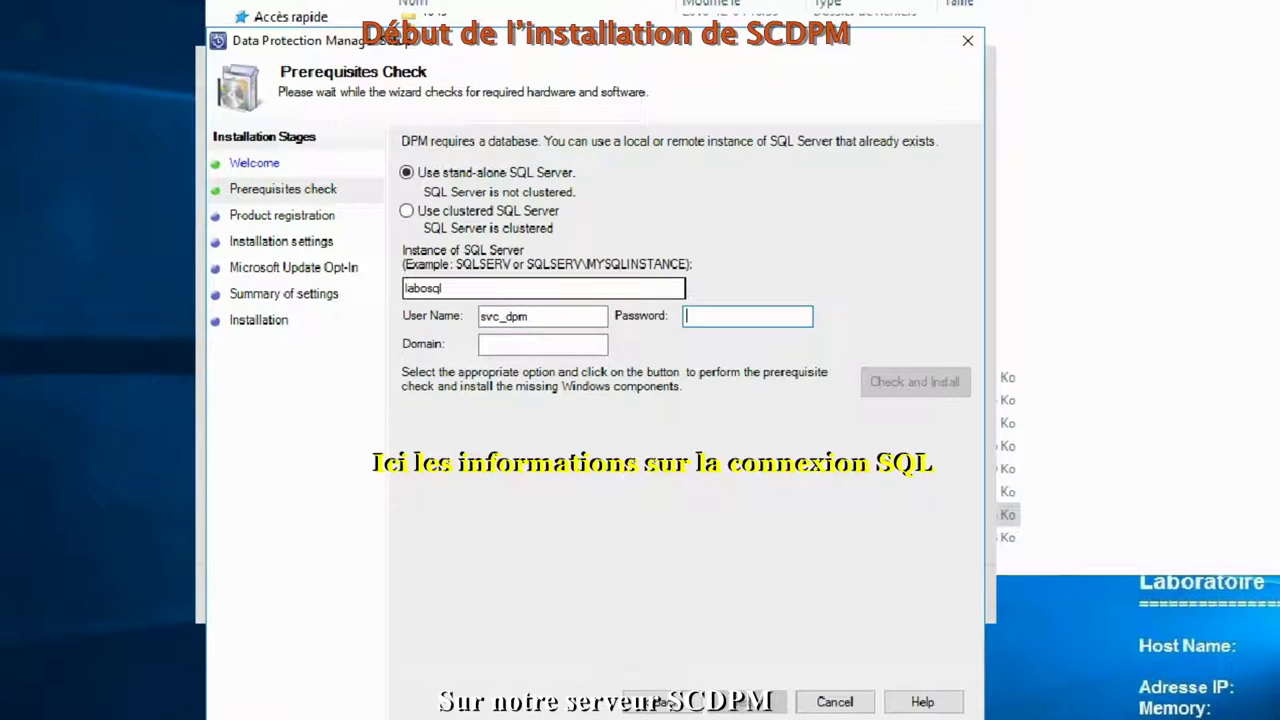
pyautogui.write('••••••')
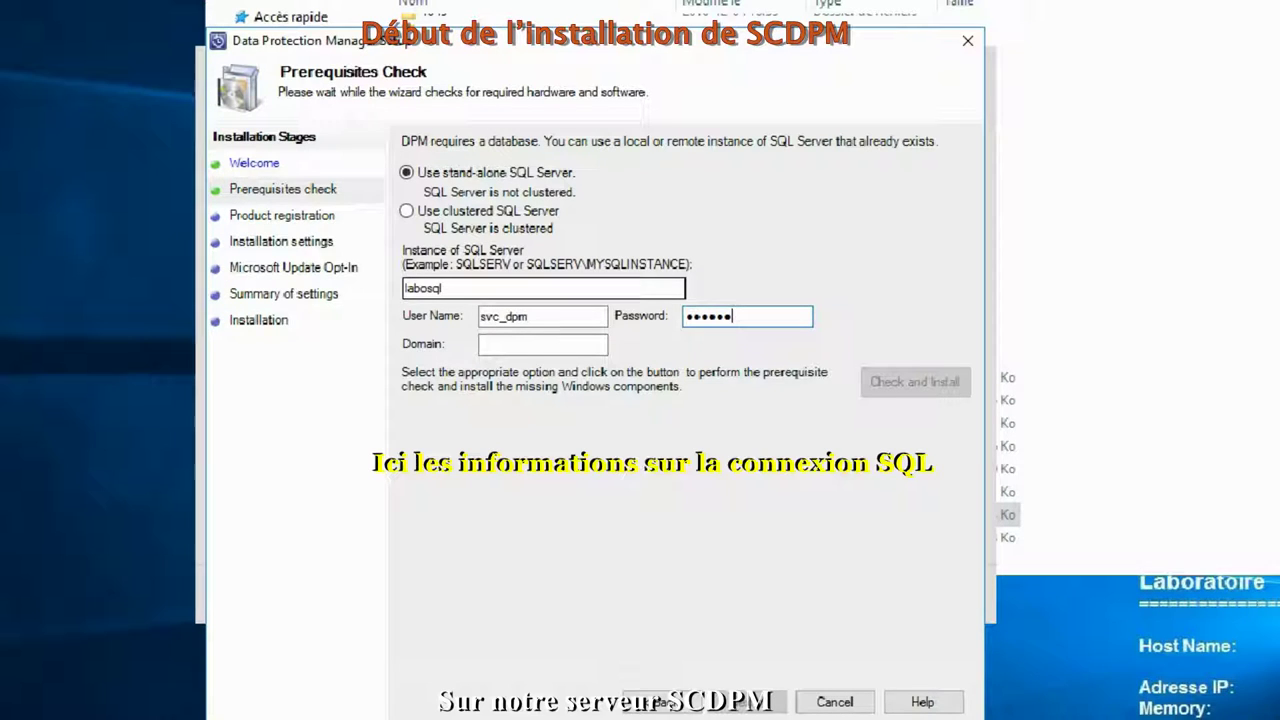
pyautogui.write('•••••')
pyautogui.press('Tab')
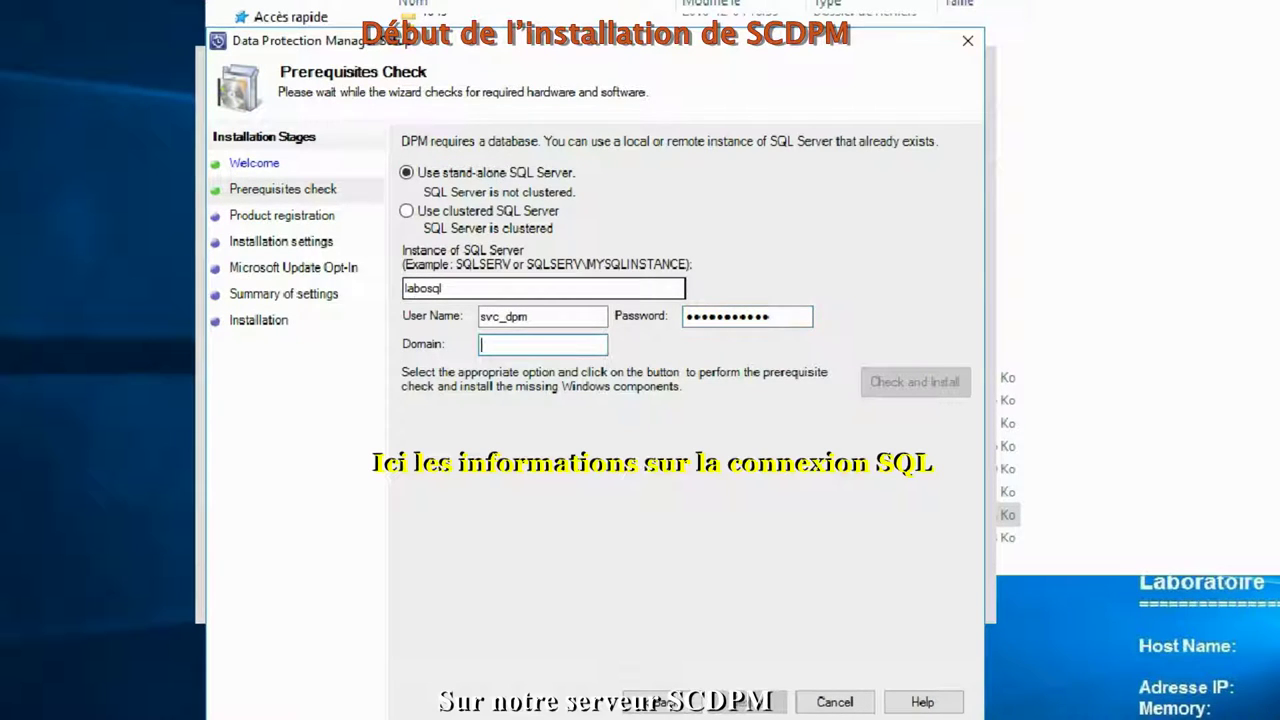
pyautogui.write('frbmg')
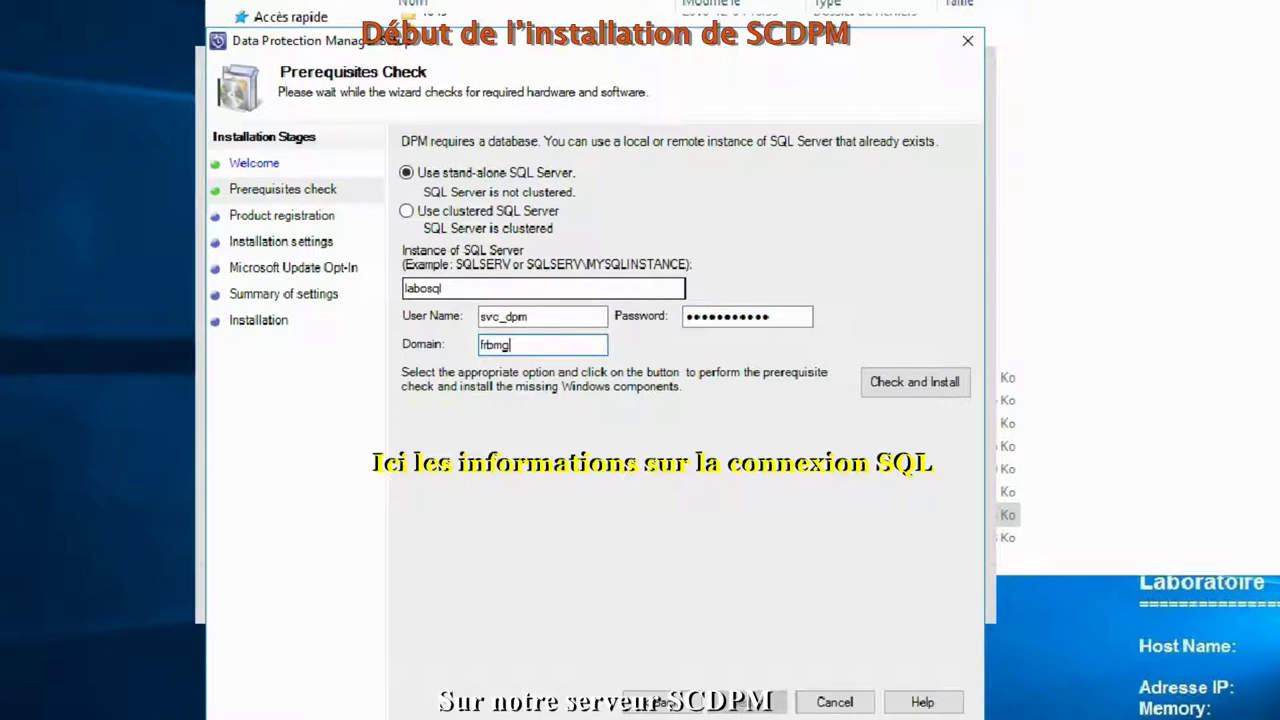
pyautogui.write('.lan')
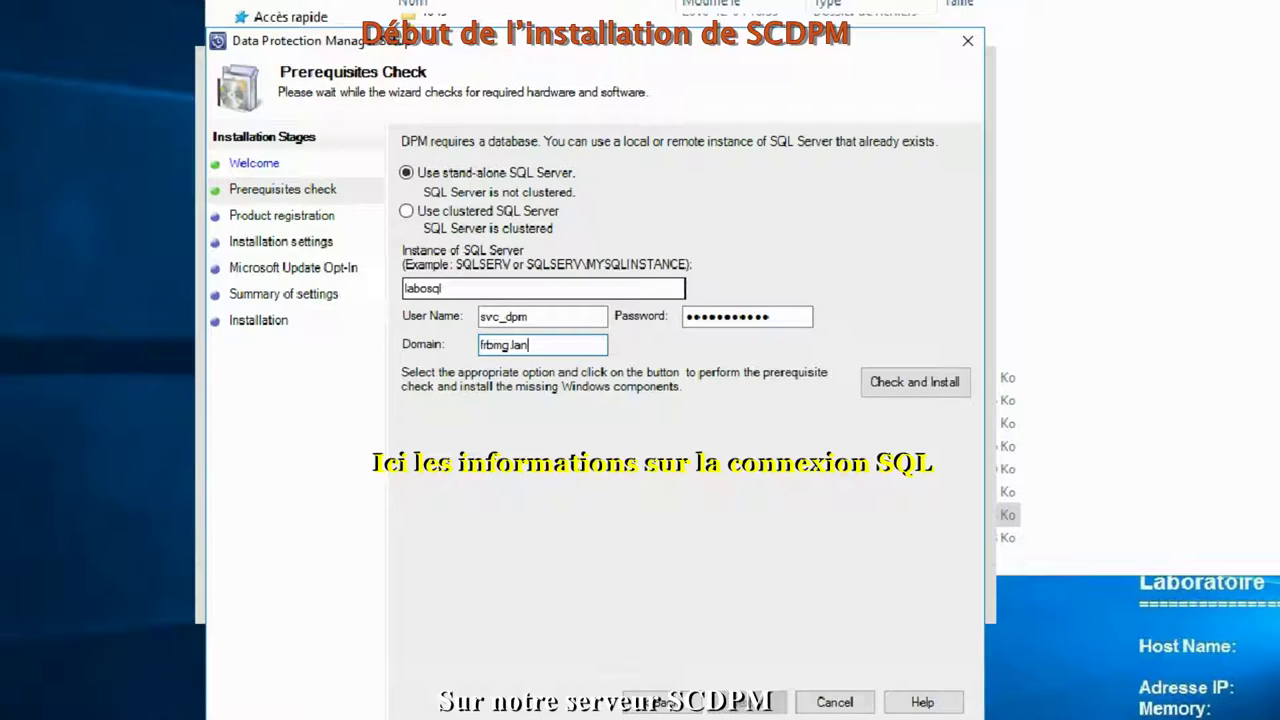
pyautogui.click(885, 385)
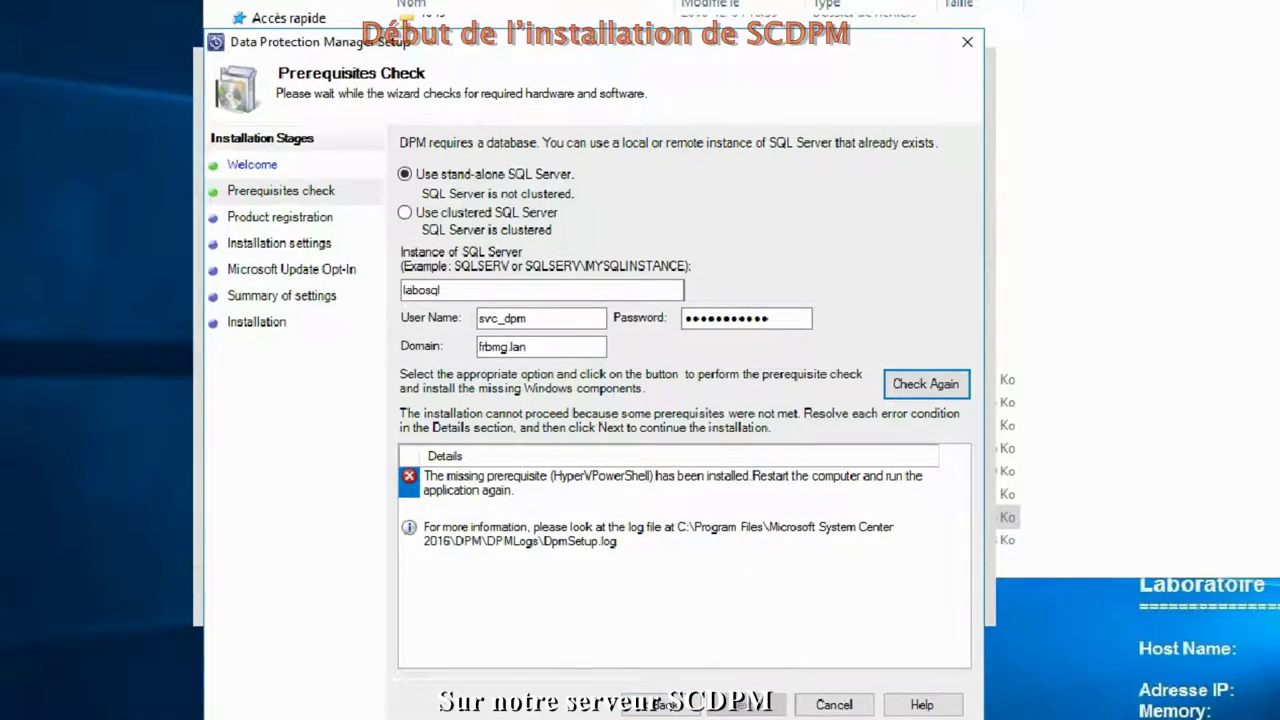
# Step: Restart the SCDPM server with Autre (non planifié) as the shutdown reason
pyautogui.press('super+x')
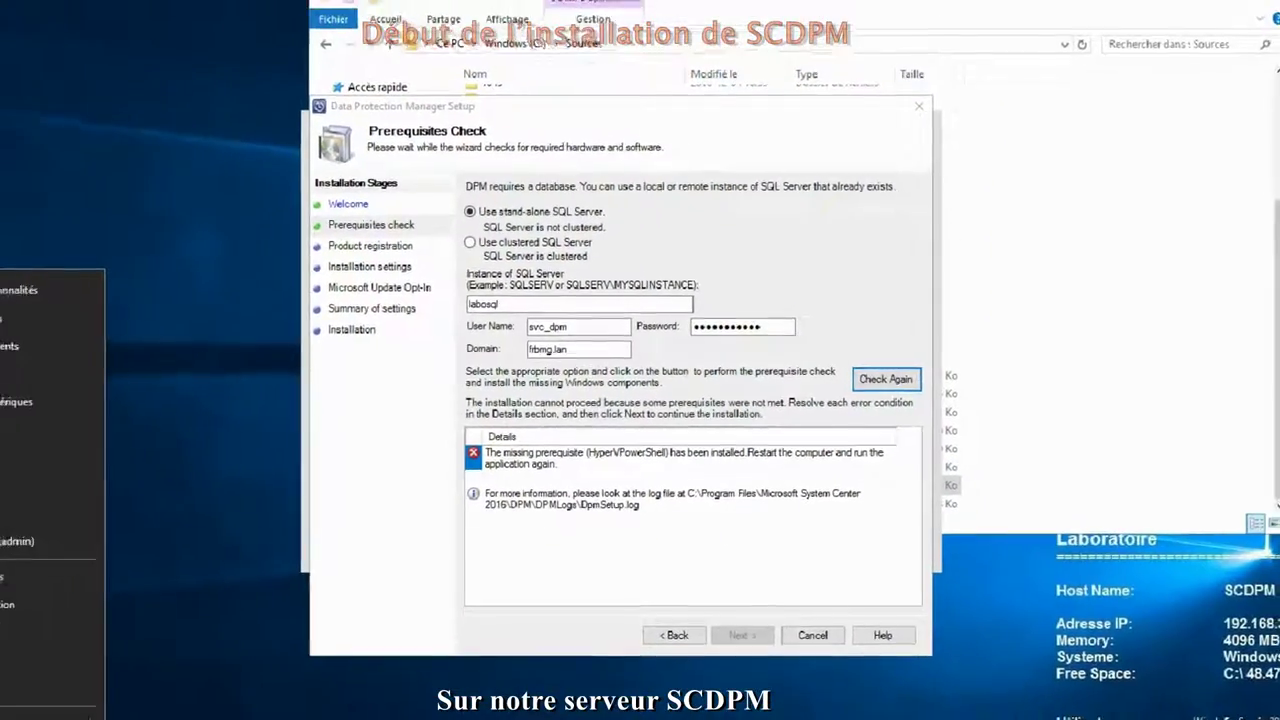
pyautogui.moveTo(90, 700)
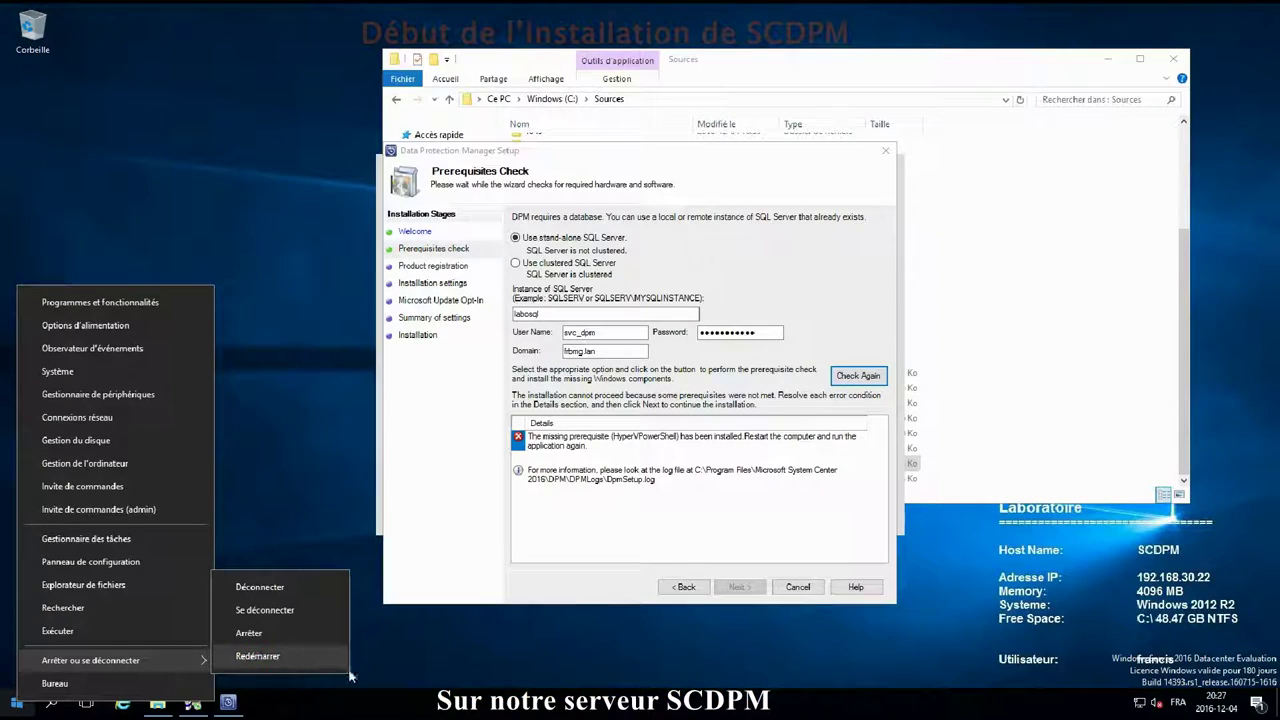
pyautogui.click(347, 665)
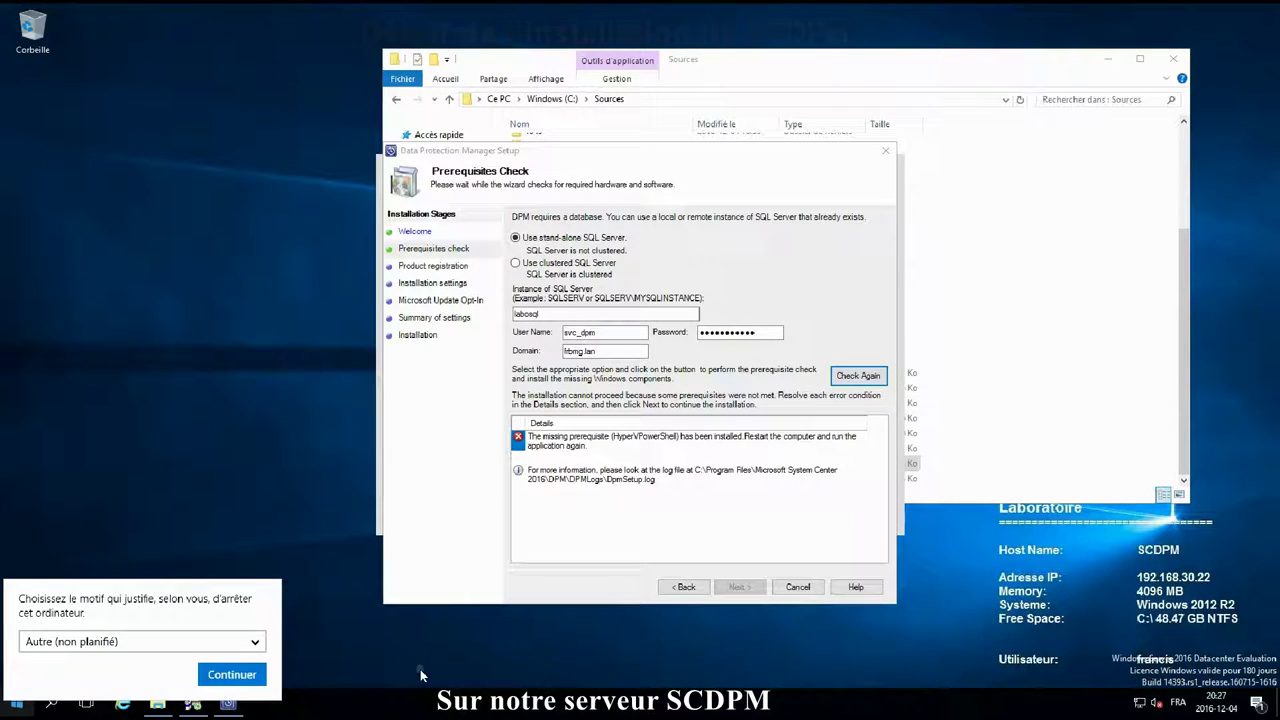
pyautogui.click(231, 674)
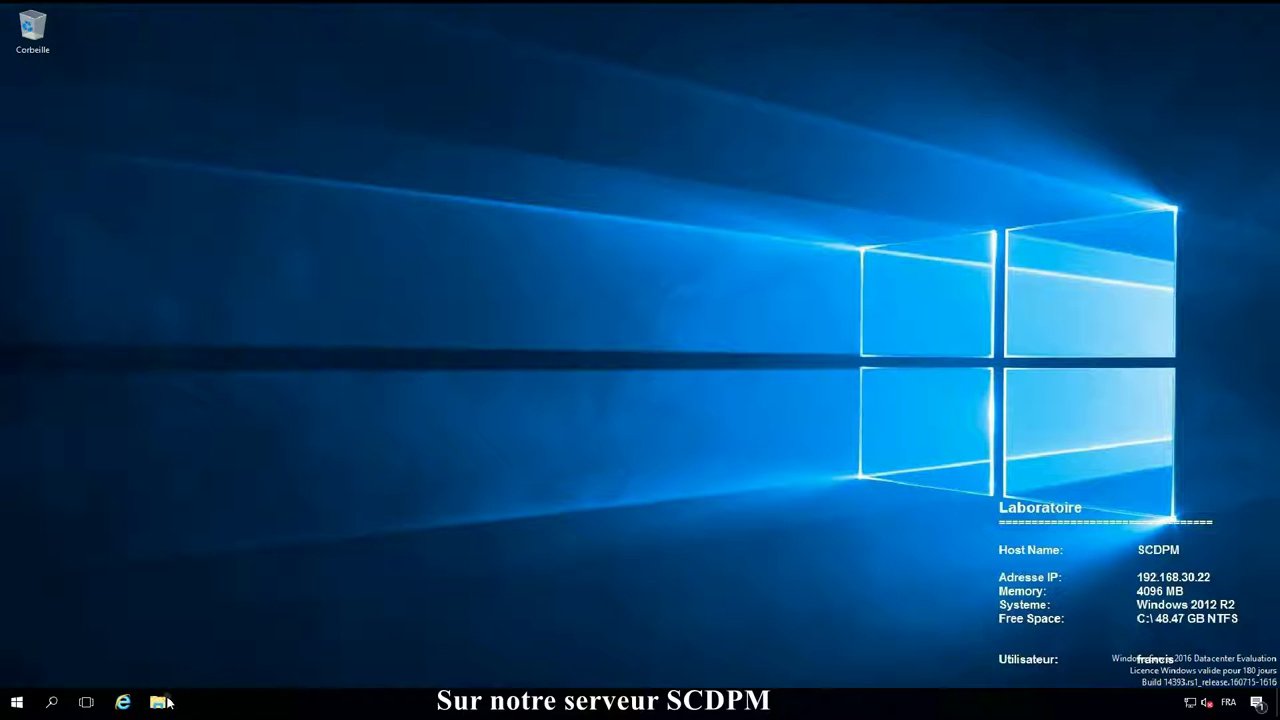
# Step: Run the System Center 2016 DPM Setup.exe from C:\Sources again and allow it to make changes to the device
pyautogui.click(160, 702)
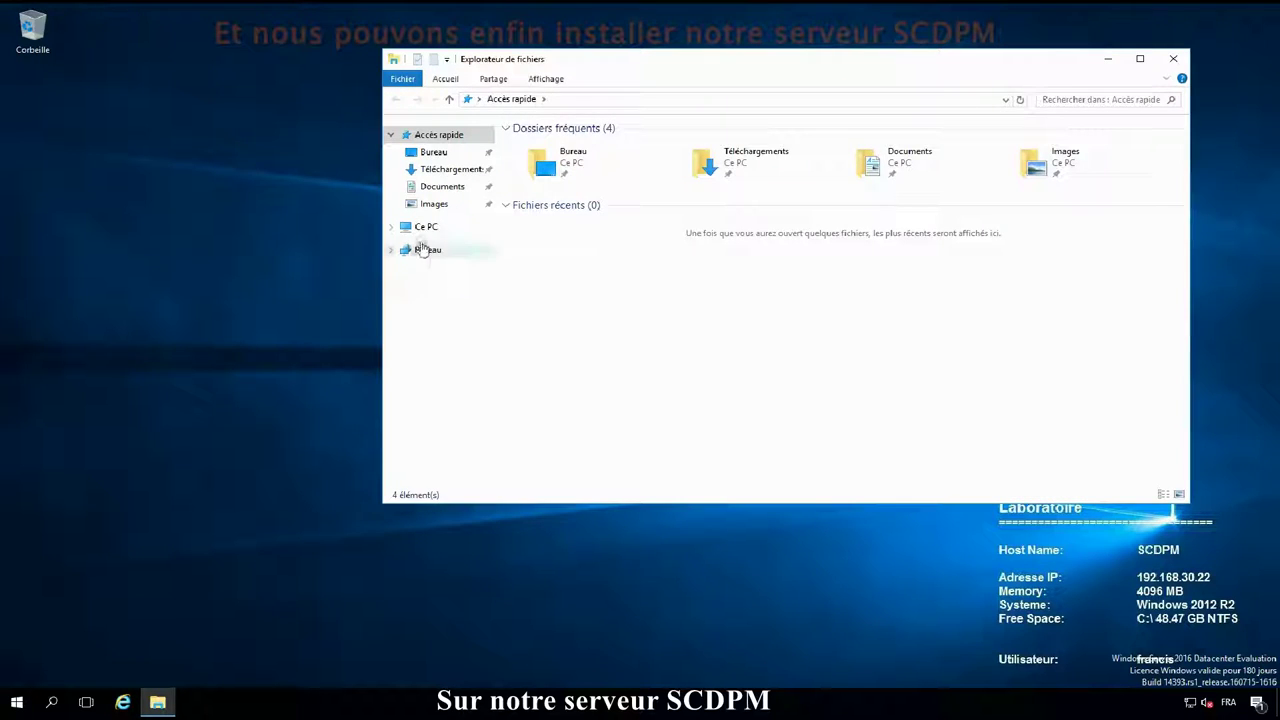
pyautogui.click(425, 229)
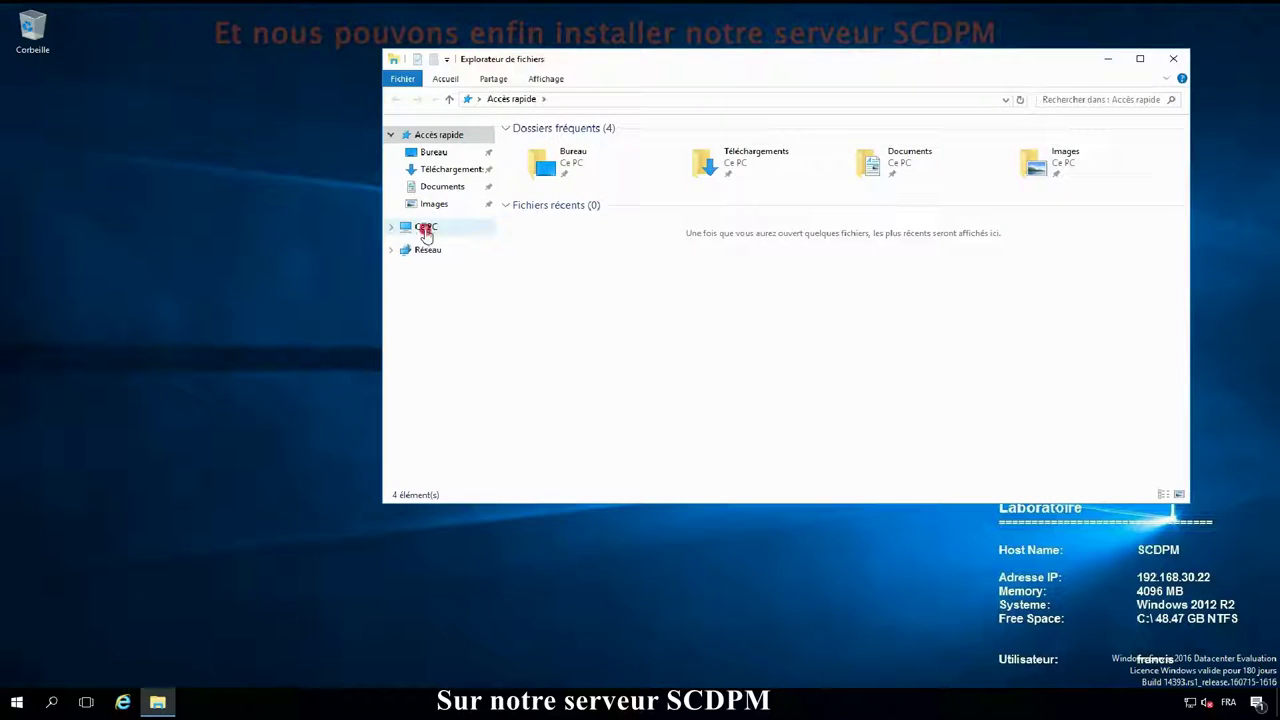
pyautogui.doubleClick(596, 253)
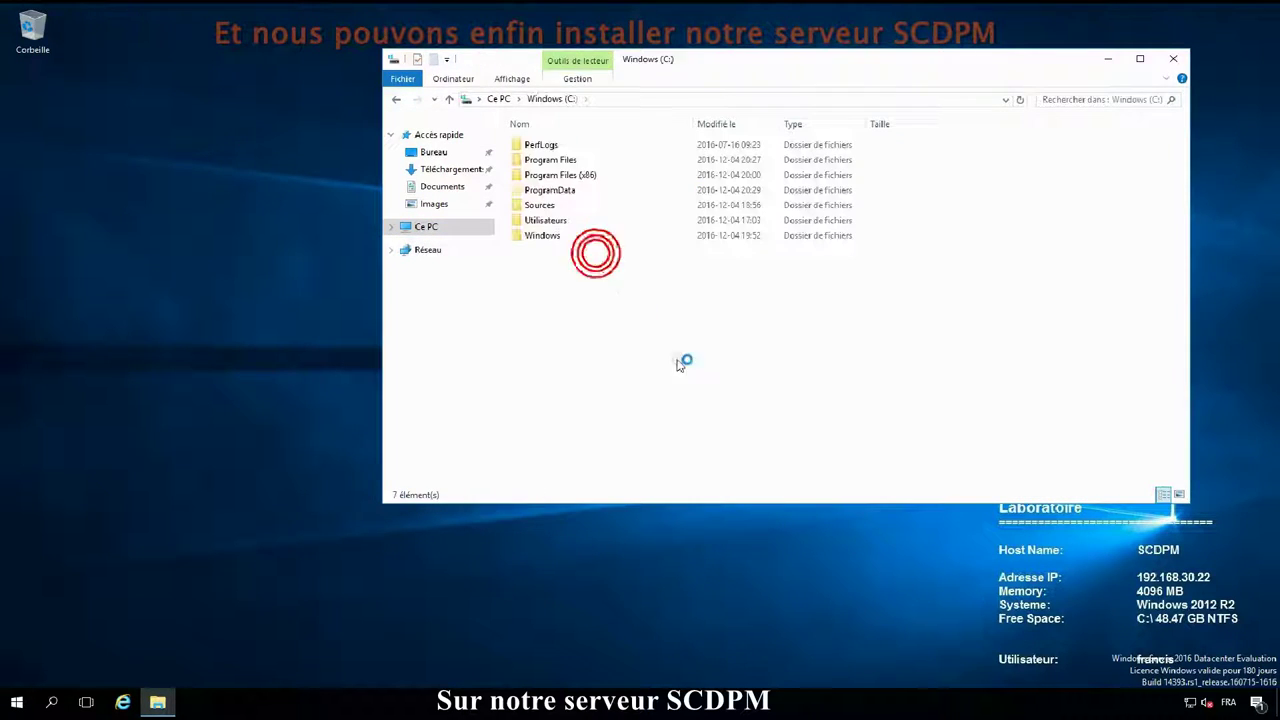
pyautogui.doubleClick(565, 206)
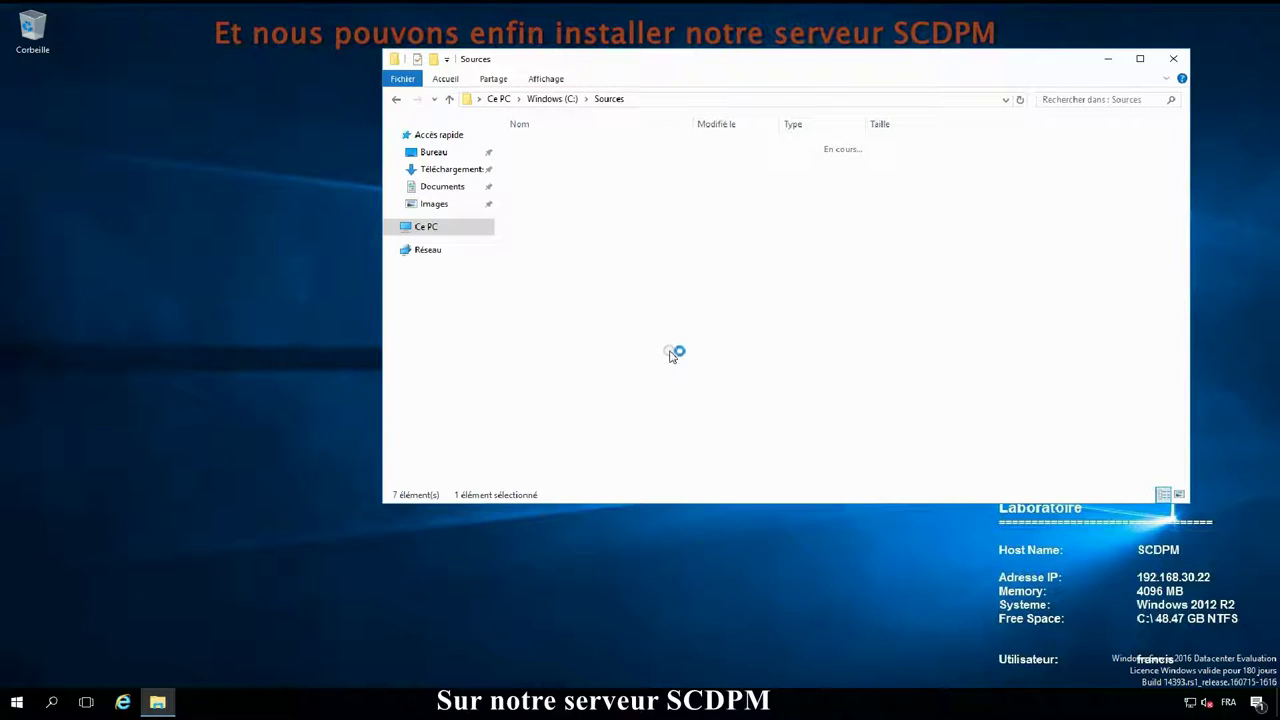
pyautogui.scroll(-3, 1146, 443)
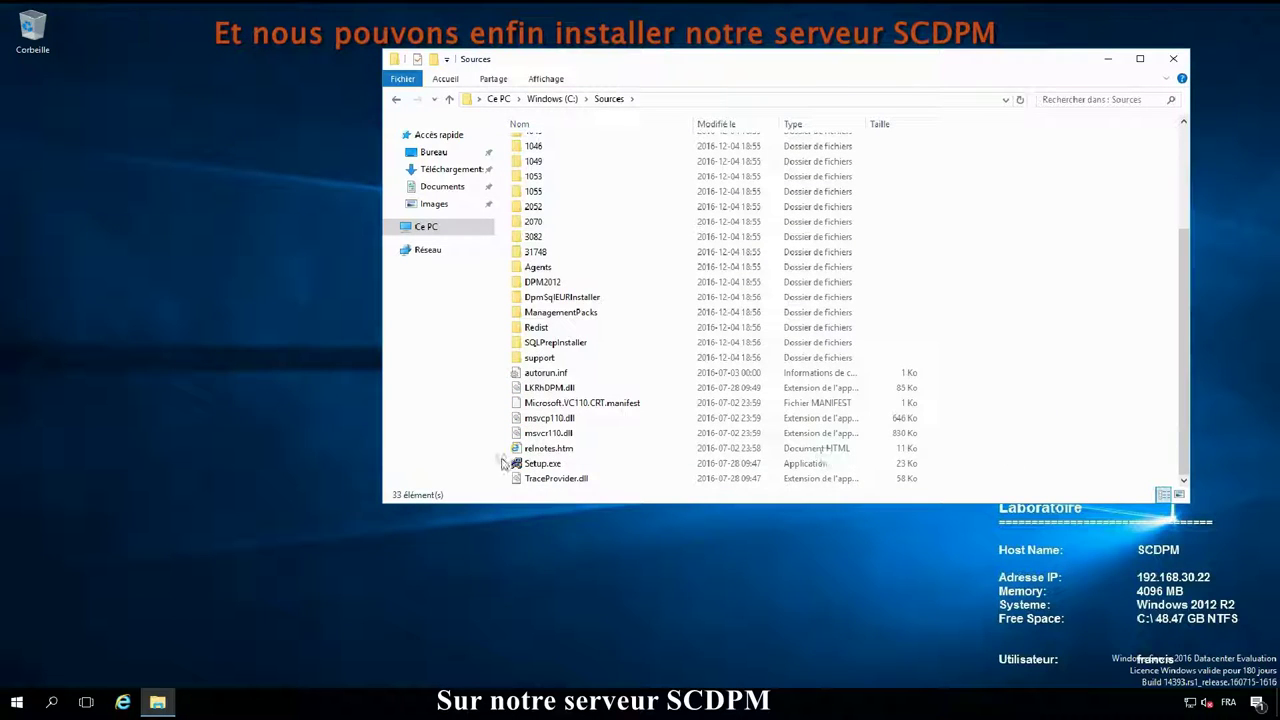
pyautogui.doubleClick(540, 463)
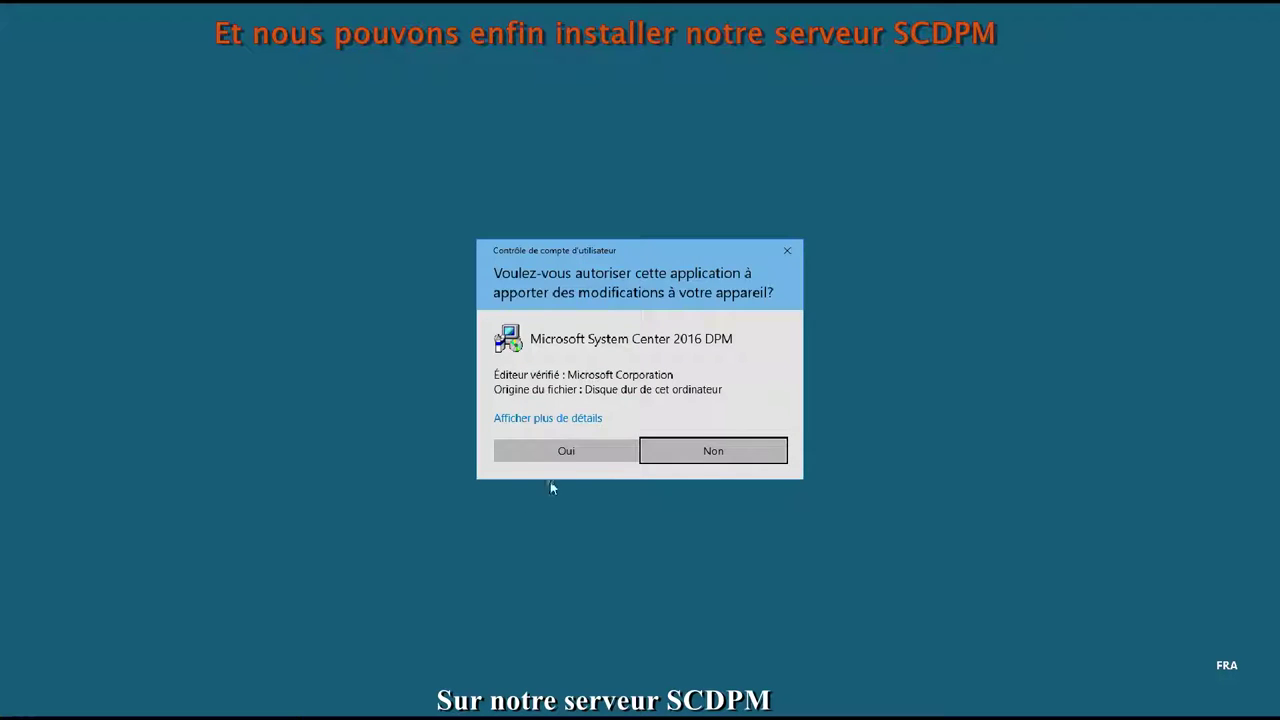
pyautogui.click(567, 449)
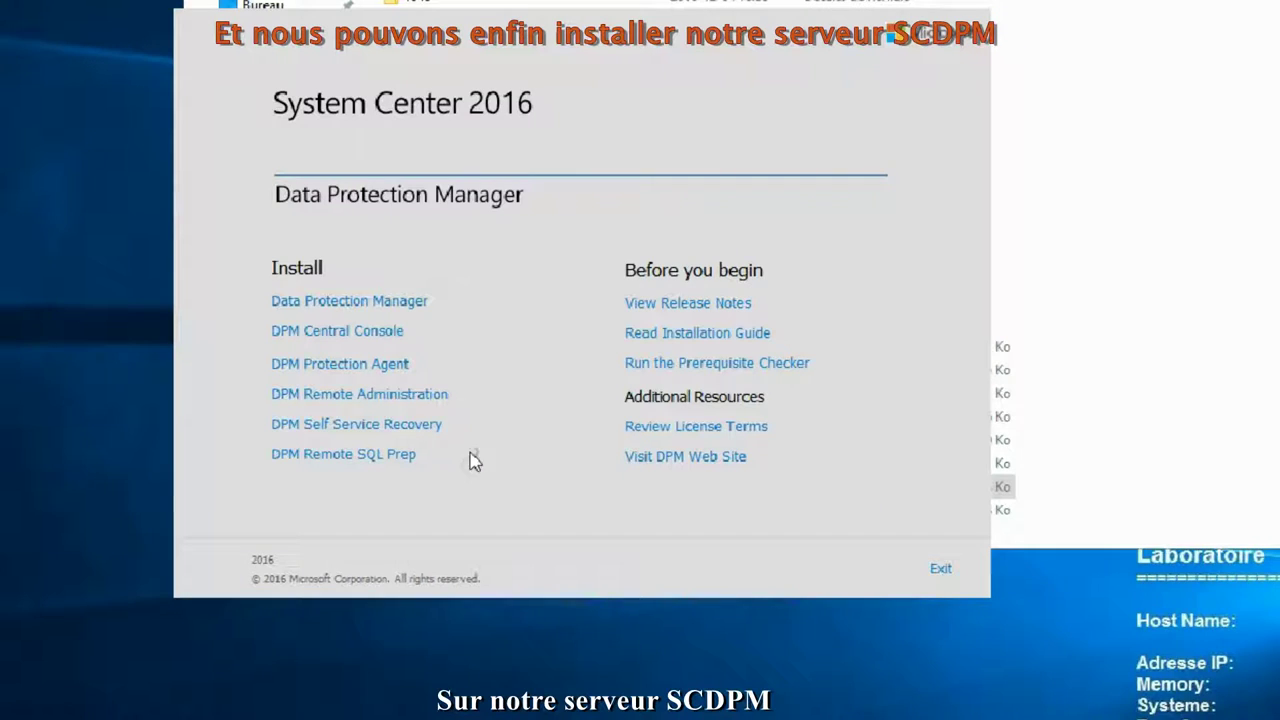
# Step: Start installing Data Protection Manager, accept the license terms and continue past the Welcome stage
pyautogui.click(490, 343)
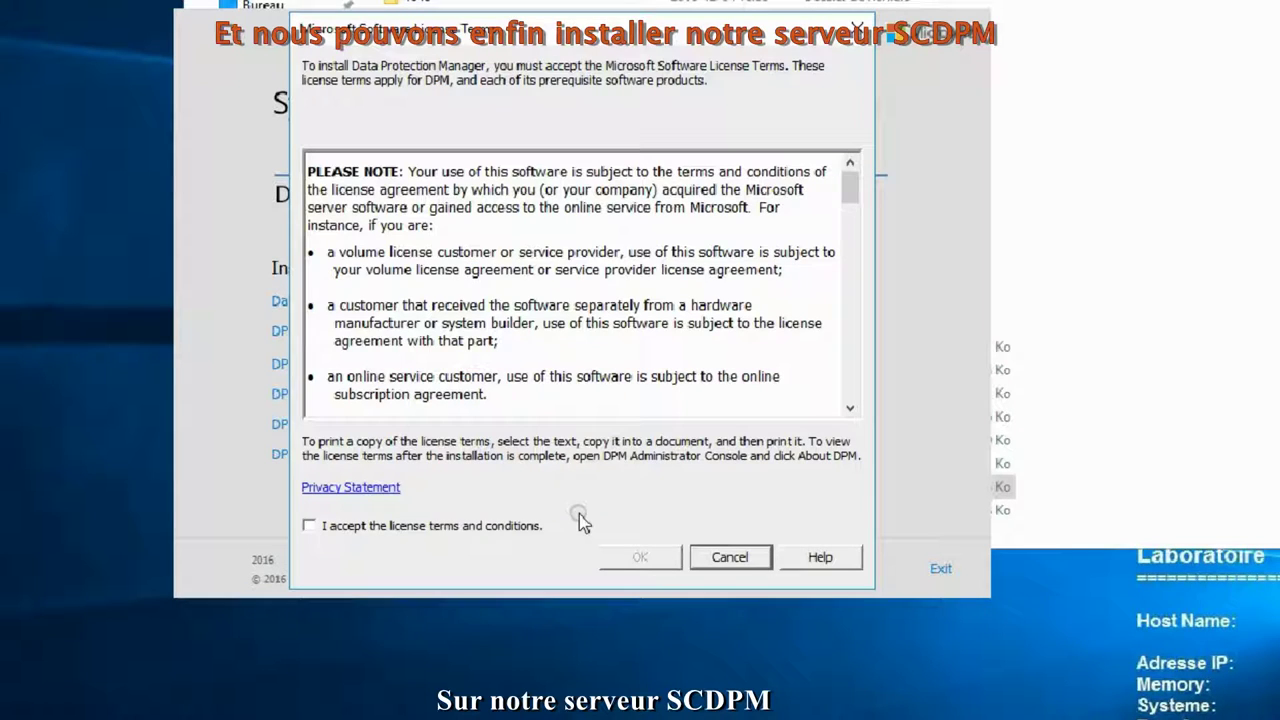
pyautogui.click(358, 532)
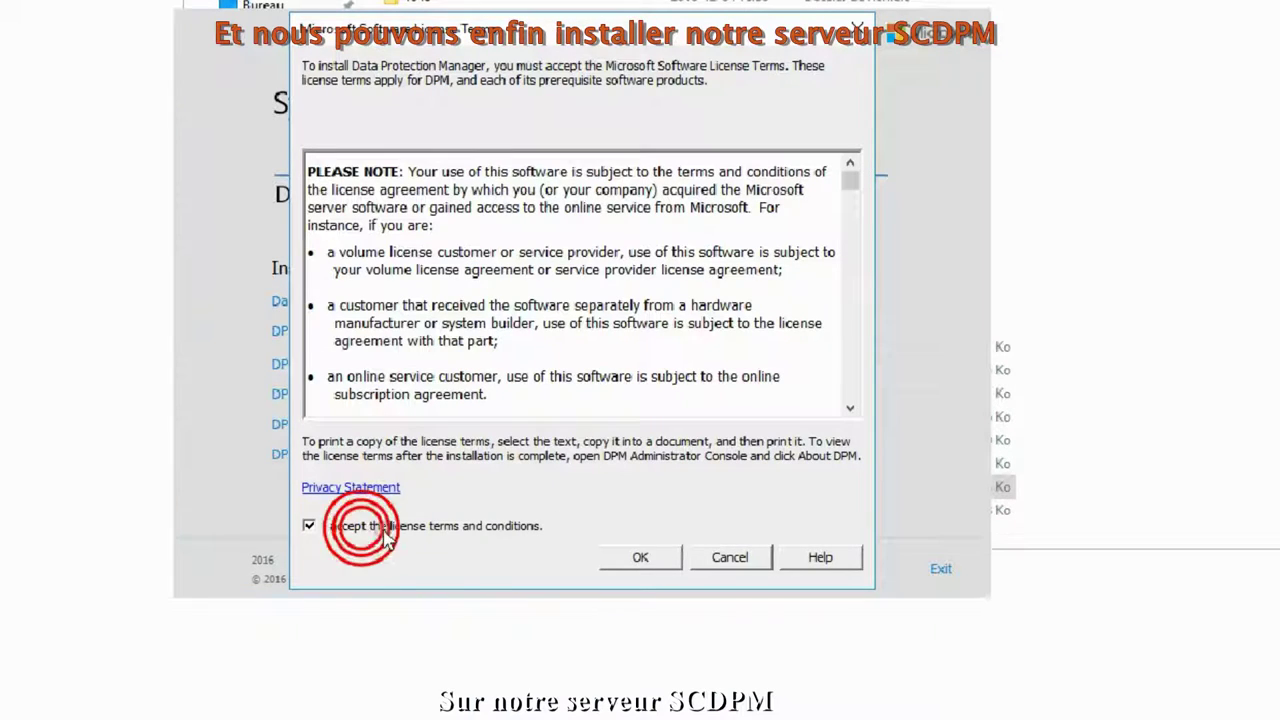
pyautogui.click(645, 557)
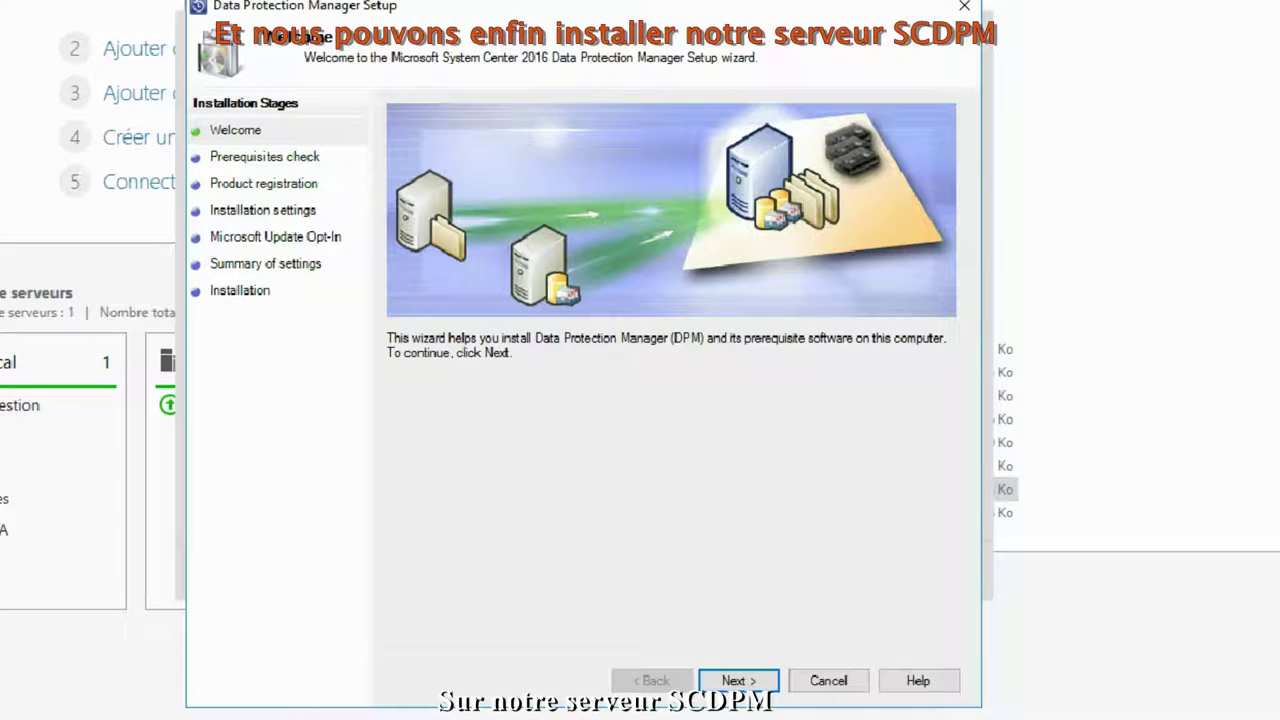
pyautogui.click(755, 684)
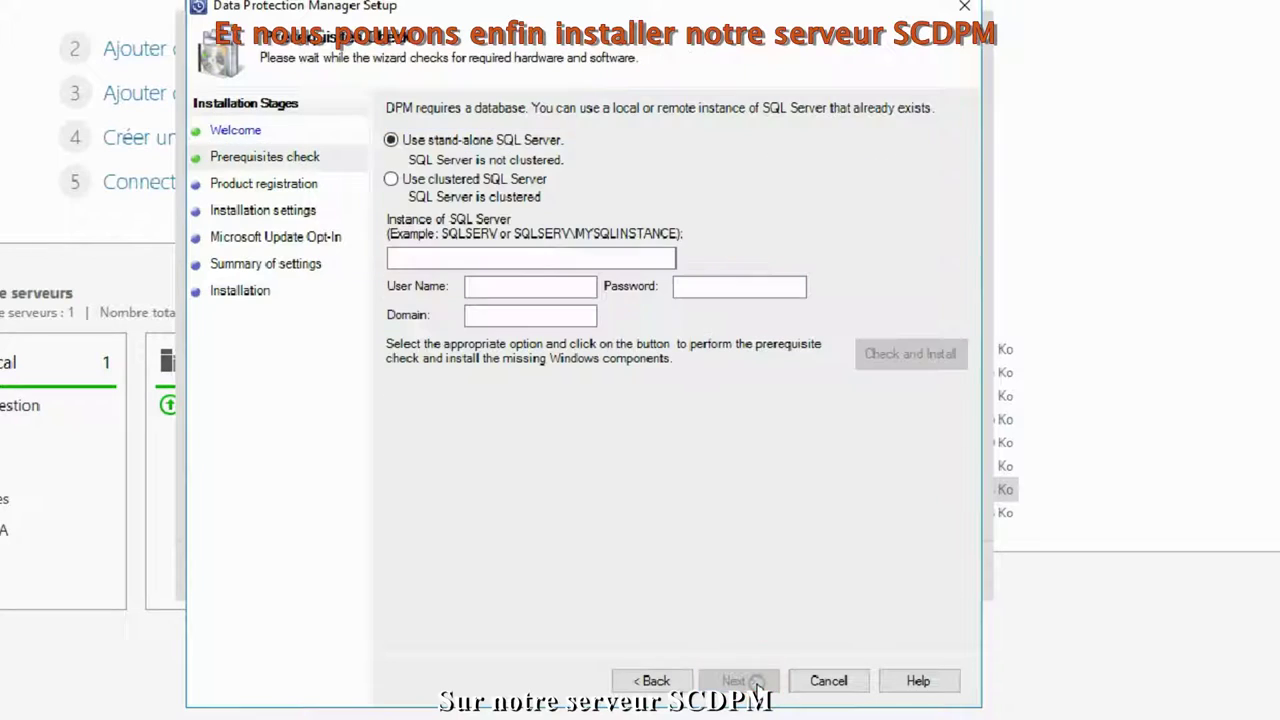
# Step: Run the prerequisite check for stand-alone SQL instance labosql with user svc_dpm, the account password and domain frbmg.lan, and continue to Product Registration
pyautogui.click(476, 262)
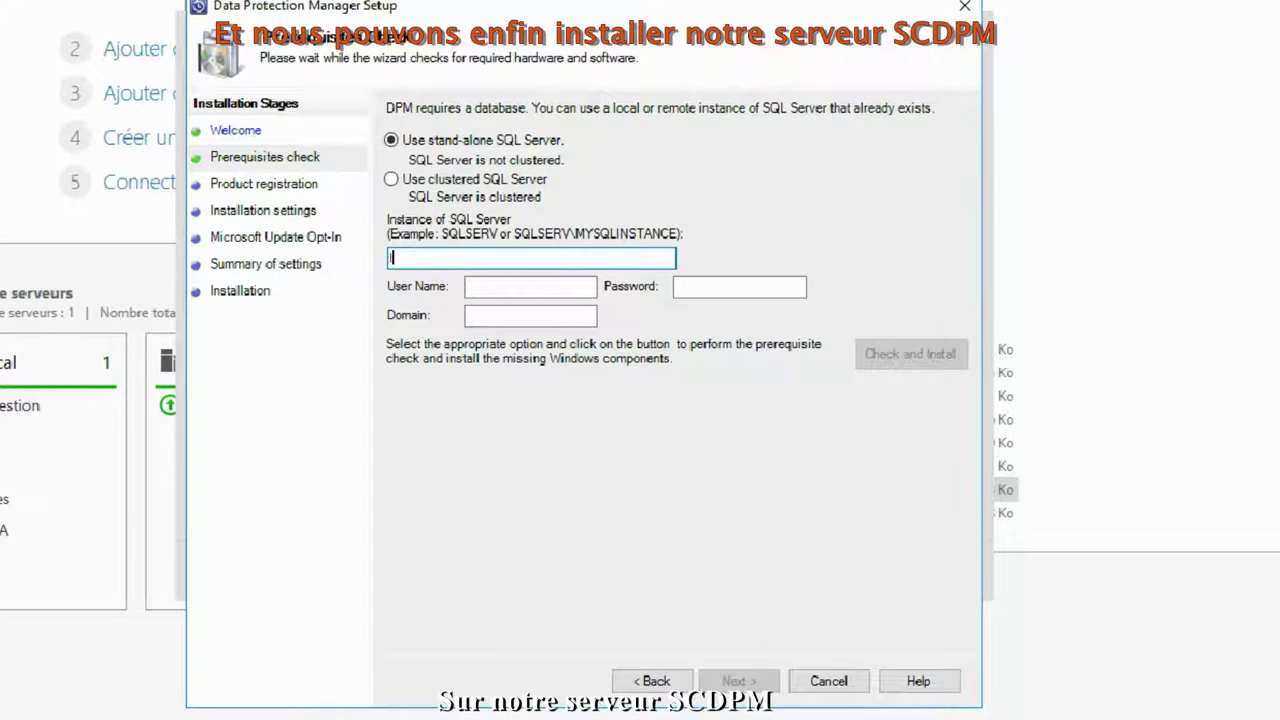
pyautogui.write('labosql')
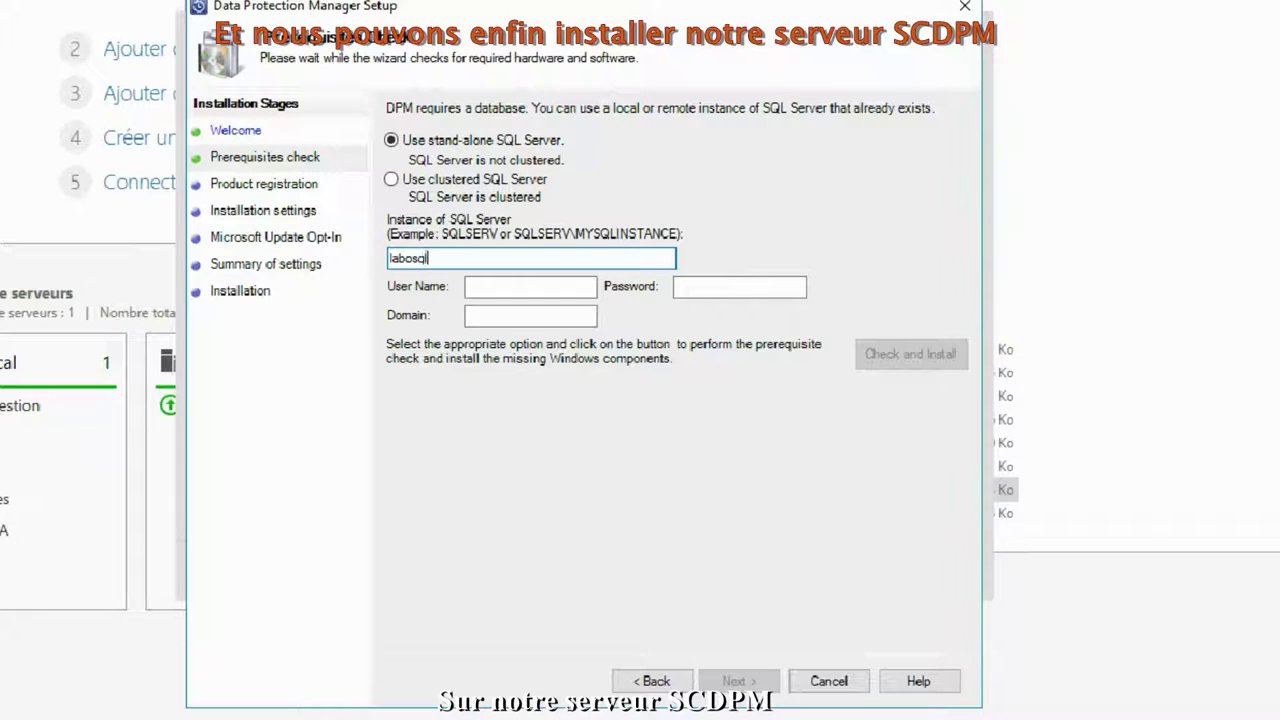
pyautogui.press('Tab')
pyautogui.write('svc')
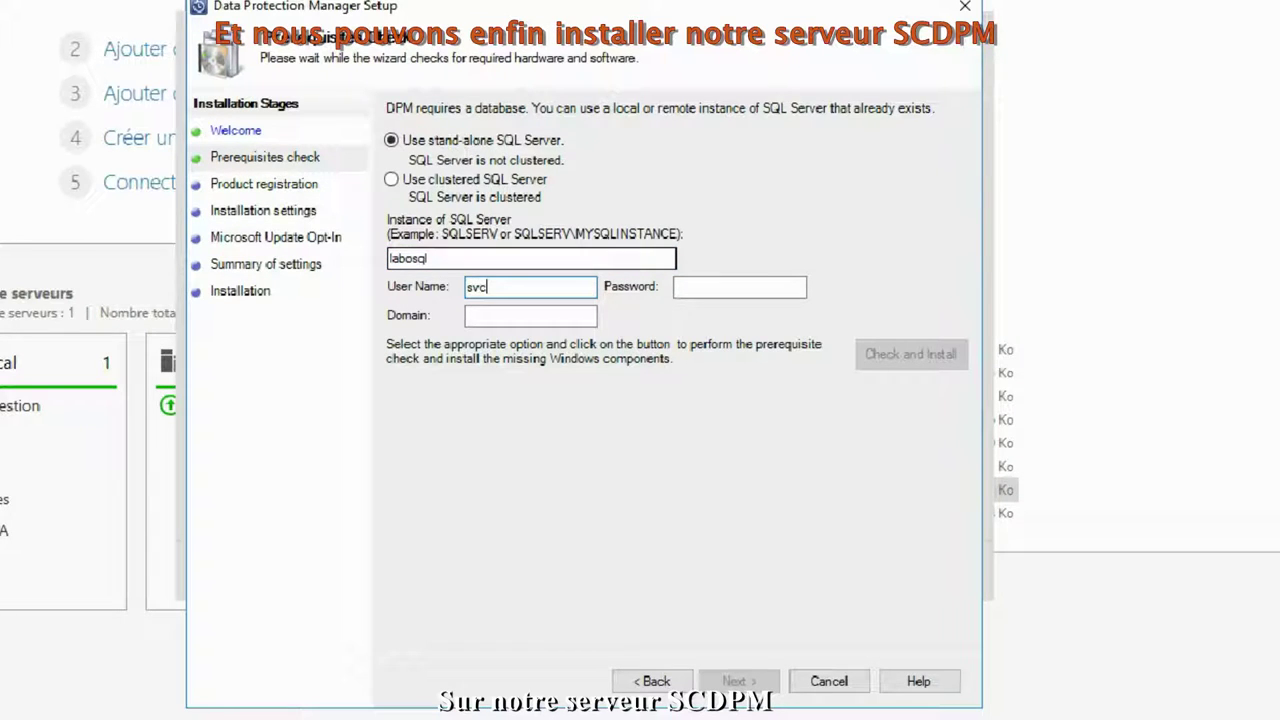
pyautogui.write('_dpm')
pyautogui.press('Tab')
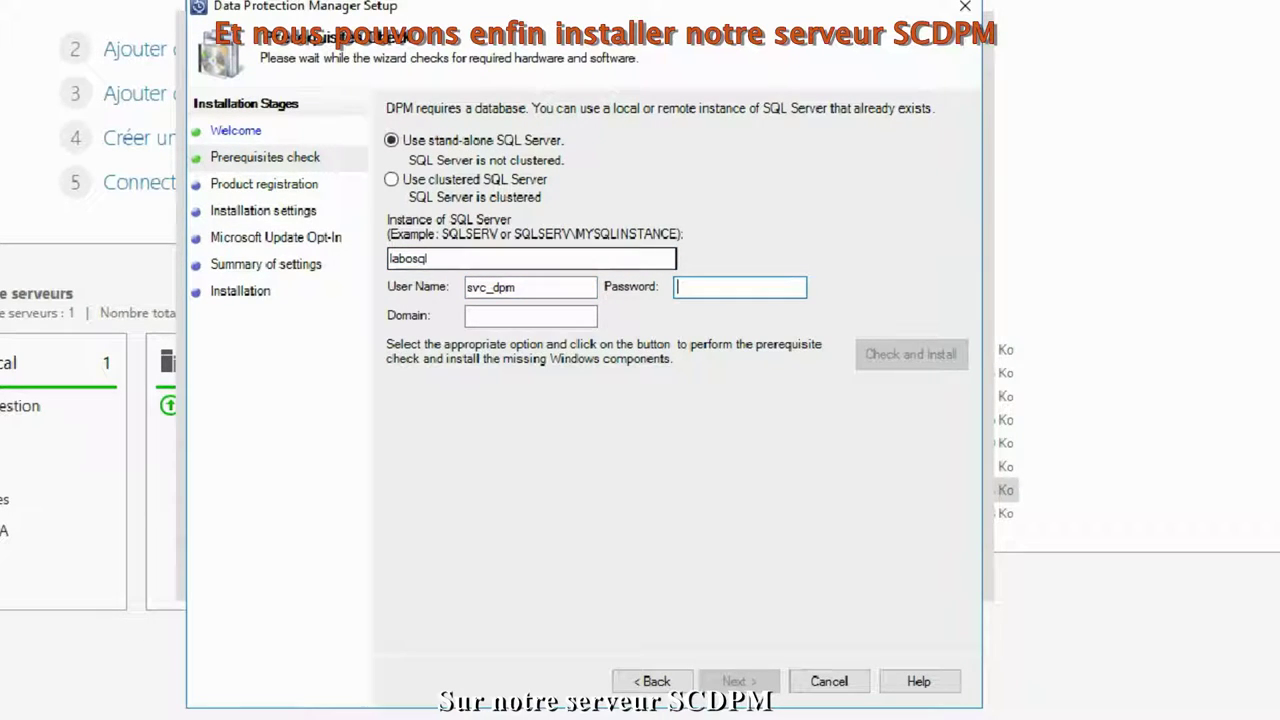
pyautogui.write('••••')
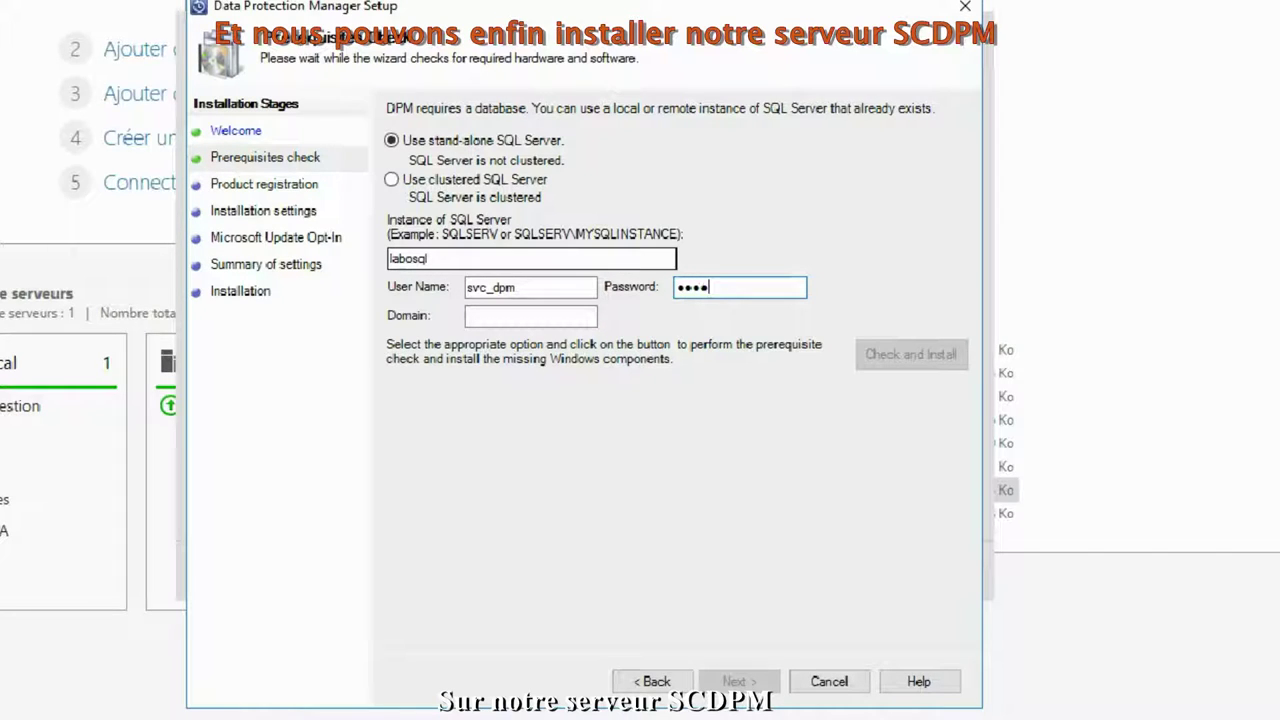
pyautogui.write('•••••••')
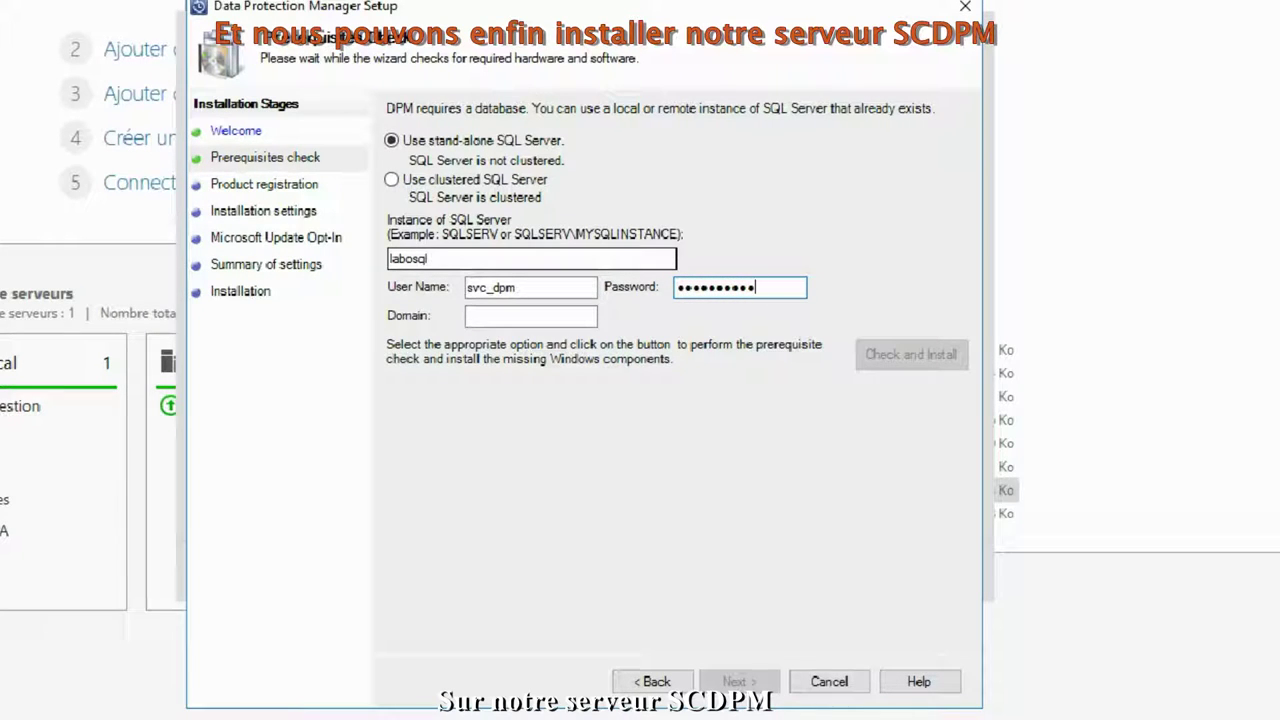
pyautogui.press('Tab')
pyautogui.write('frbmg.l')
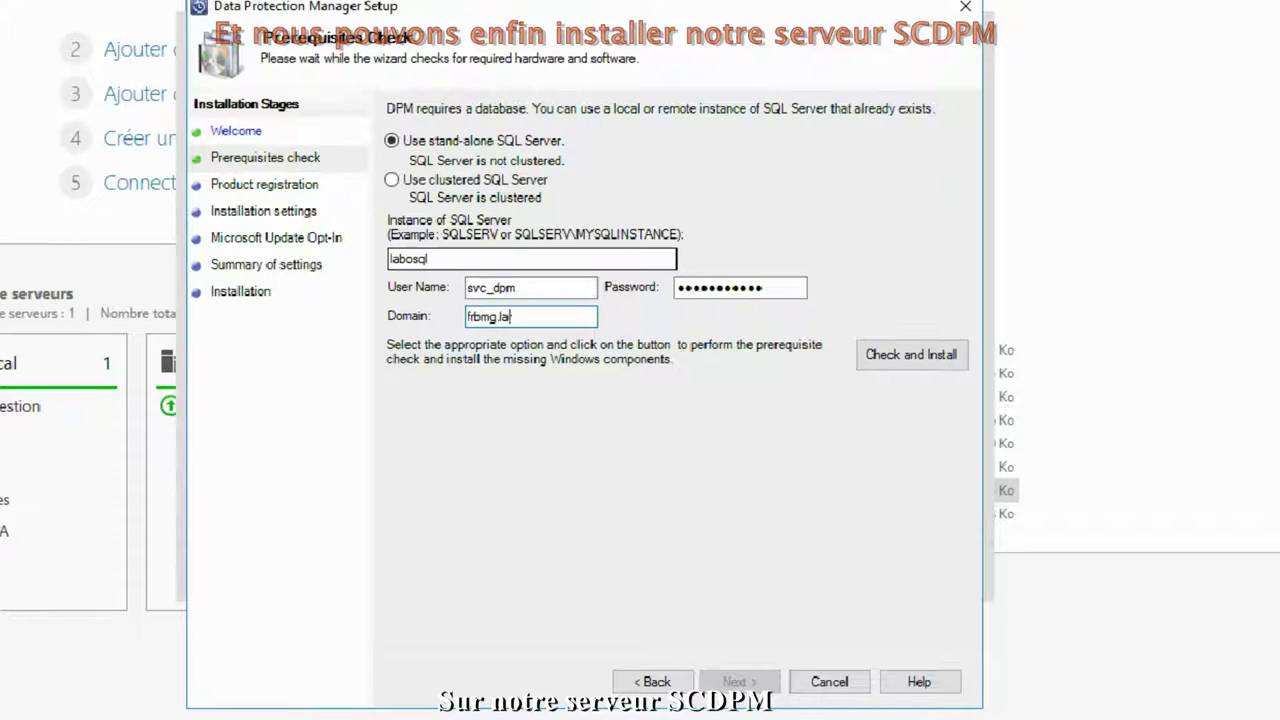
pyautogui.write('an')
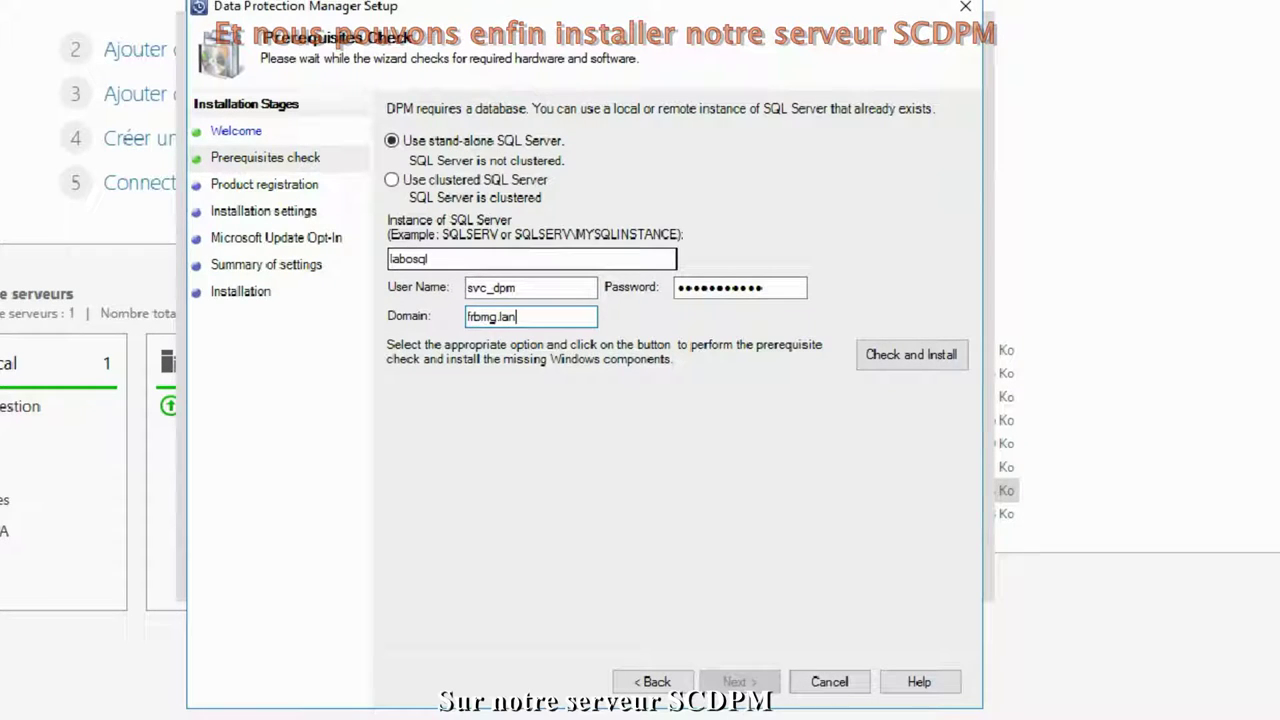
pyautogui.click(904, 356)
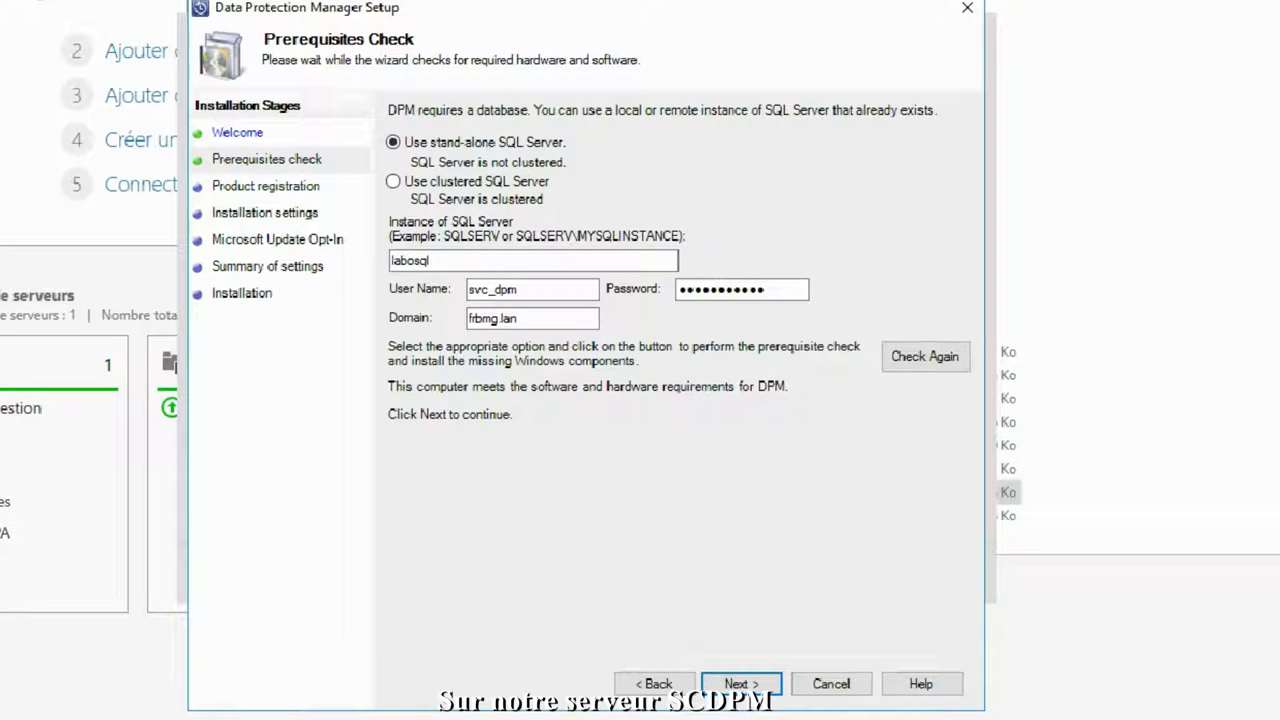
pyautogui.click(741, 684)
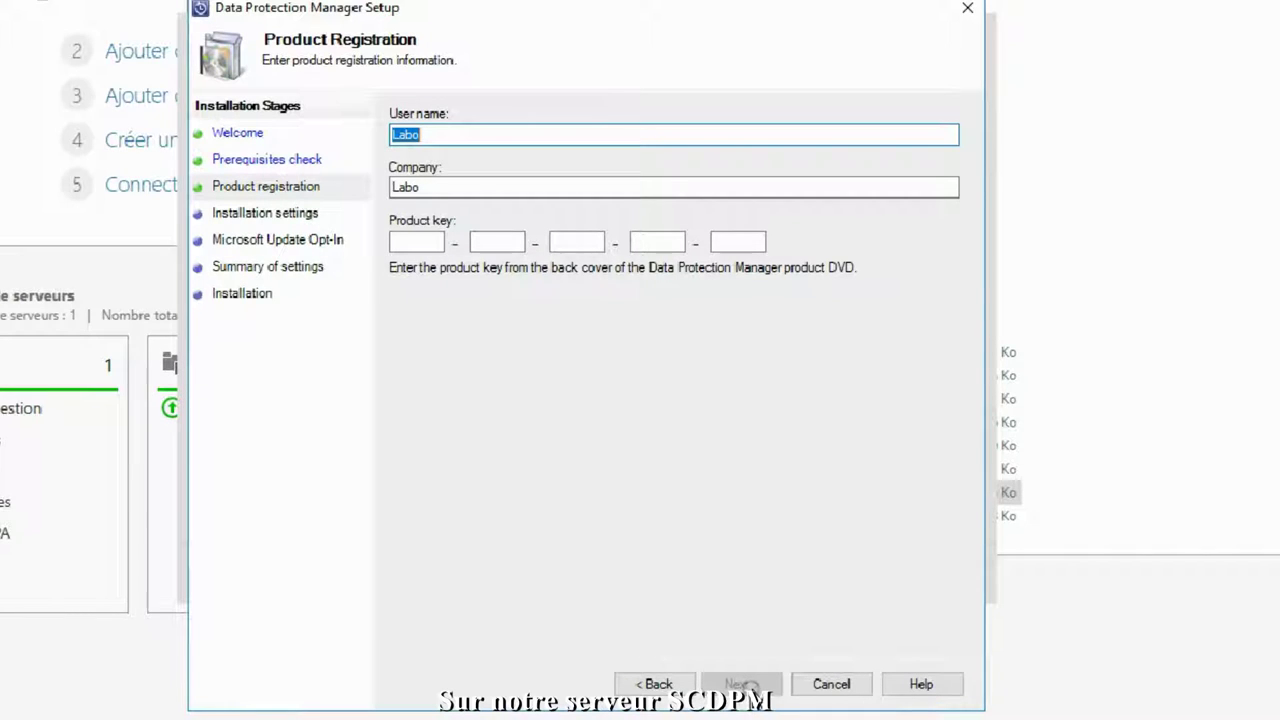
# Step: Enter the product key, keeping Labo as user name and company, and accept the default DPM program files location
pyautogui.click(415, 240)
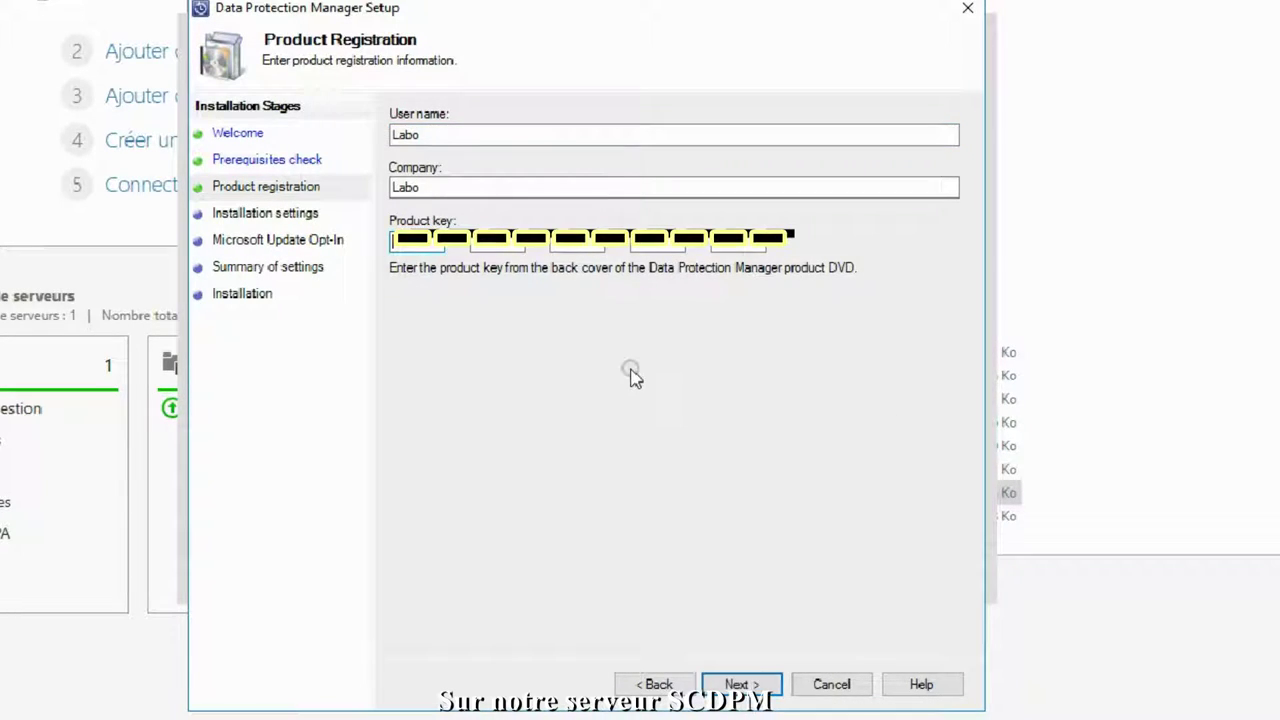
pyautogui.click(735, 684)
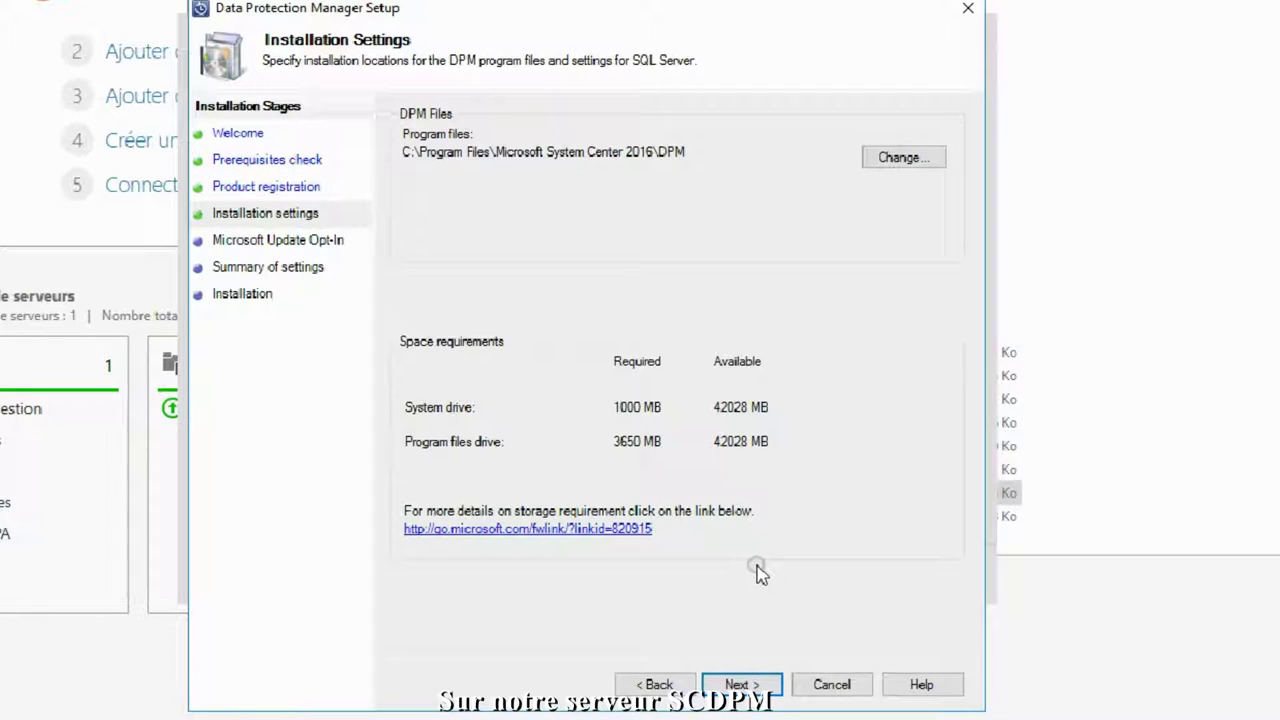
pyautogui.click(748, 684)
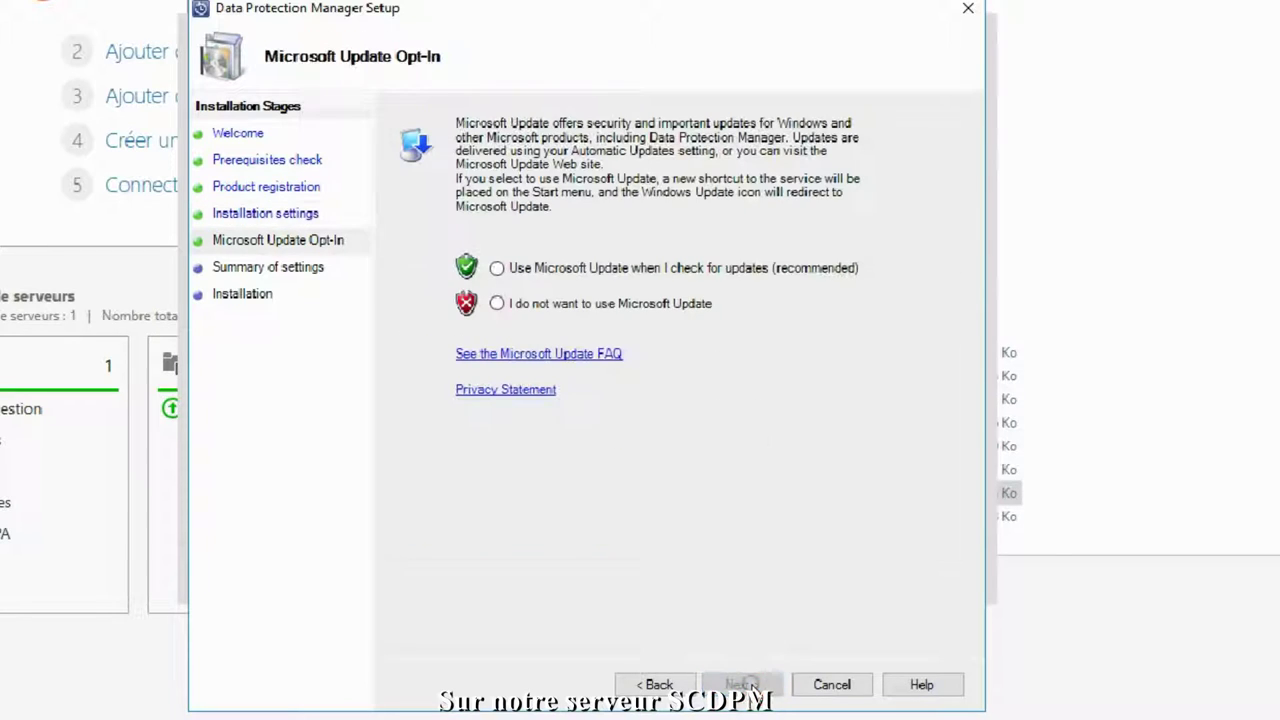
# Step: Choose not to use Microsoft Update and proceed to the Summary of Settings
pyautogui.click(497, 303)
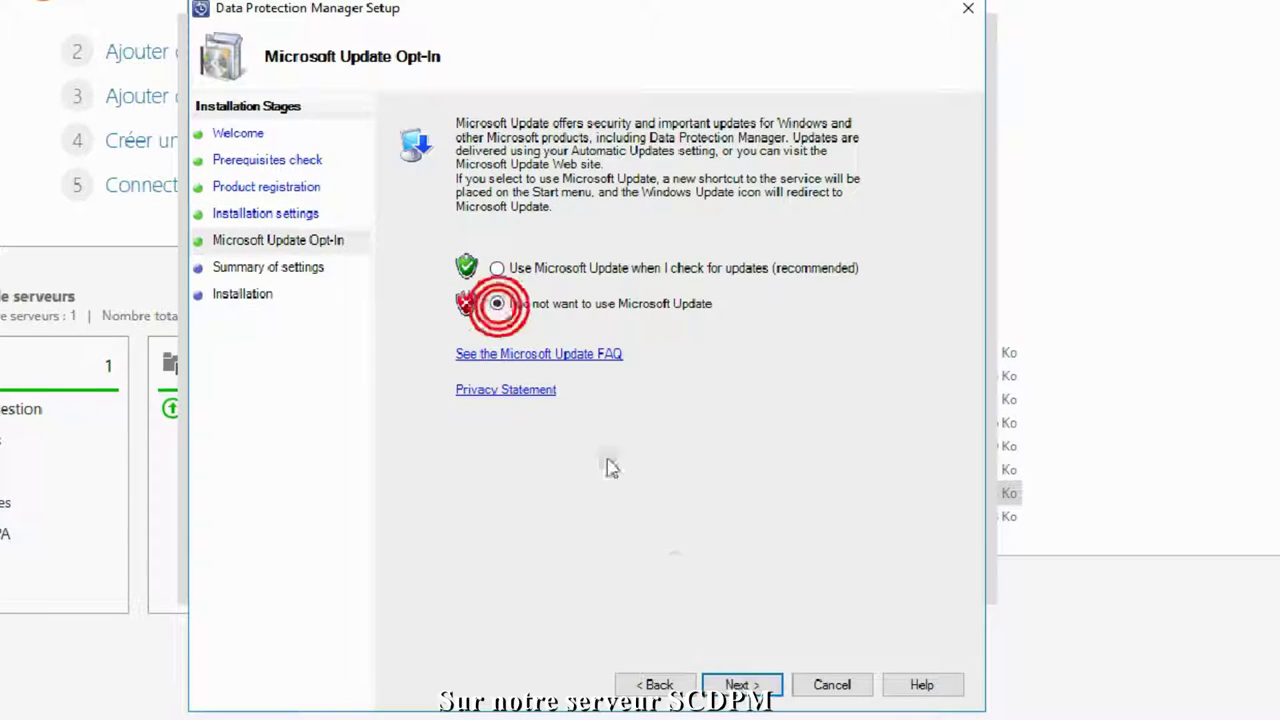
pyautogui.click(742, 685)
pyautogui.click(742, 685)
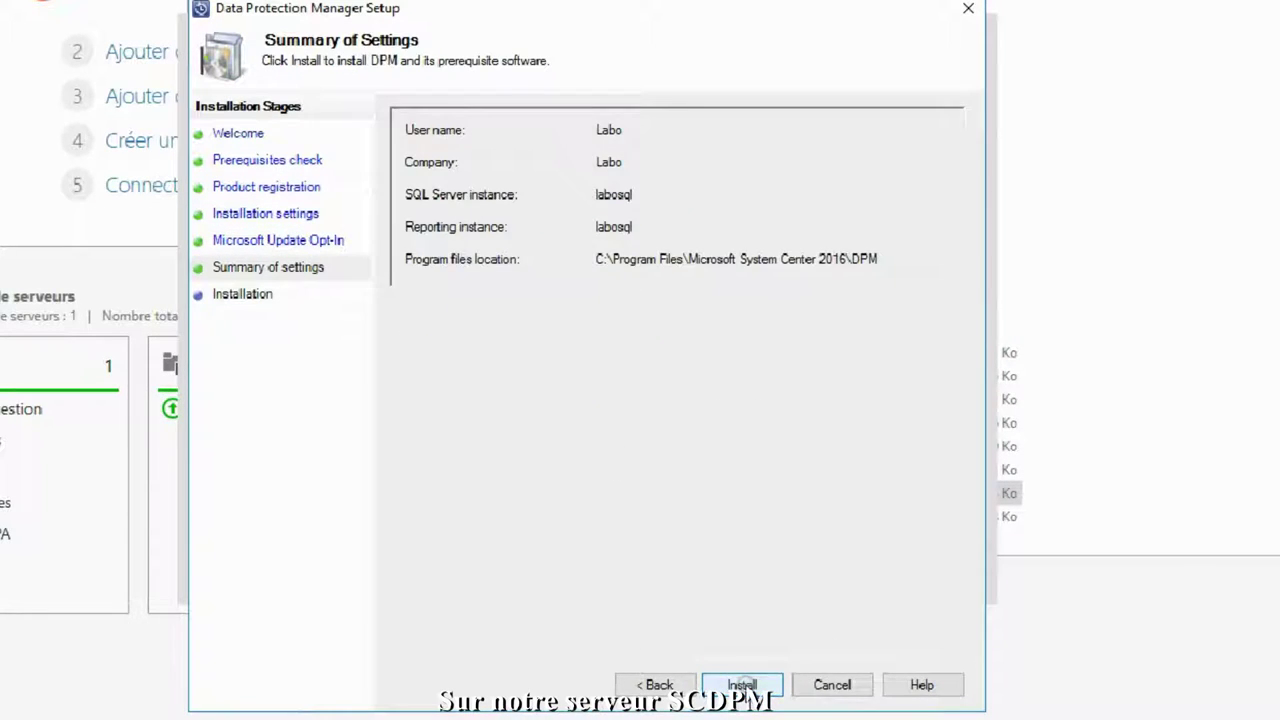